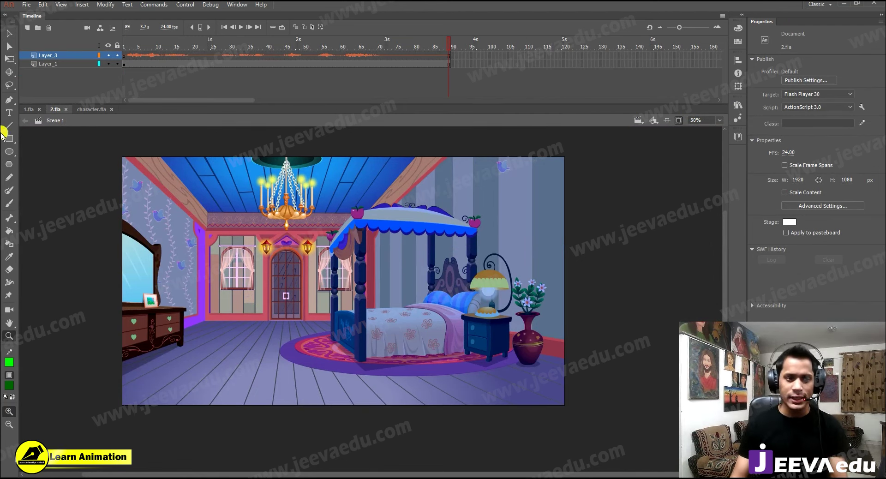
# Switch to 1.fla, go to the start of its timeline and select the audio layer Layer_2
pyautogui.click(29, 109)
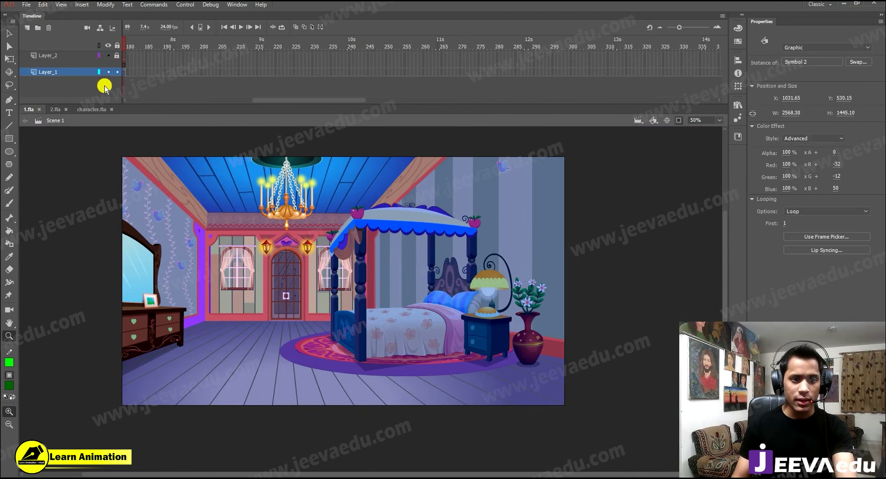
pyautogui.moveTo(353, 100); pyautogui.dragTo(179, 101)
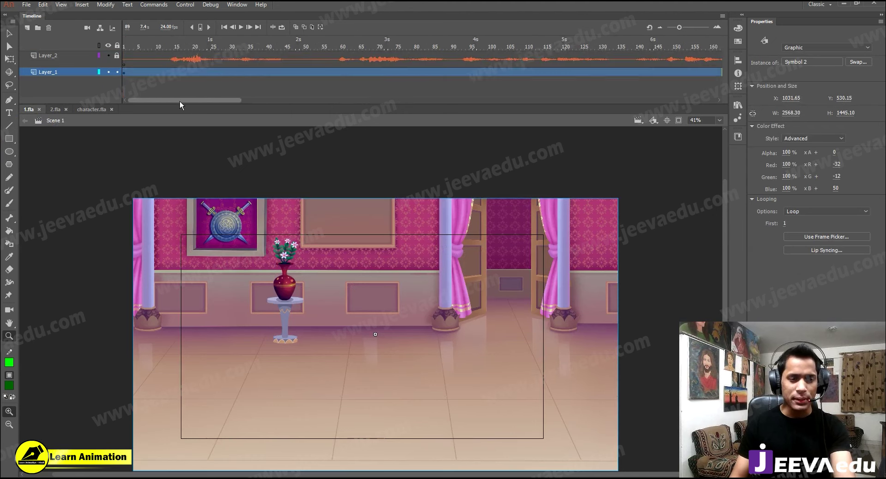
pyautogui.click(74, 59)
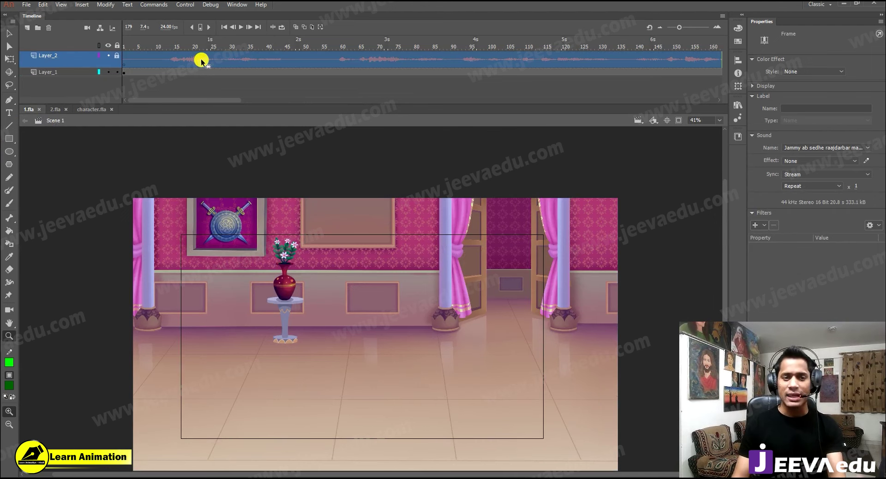
pyautogui.click(25, 6)
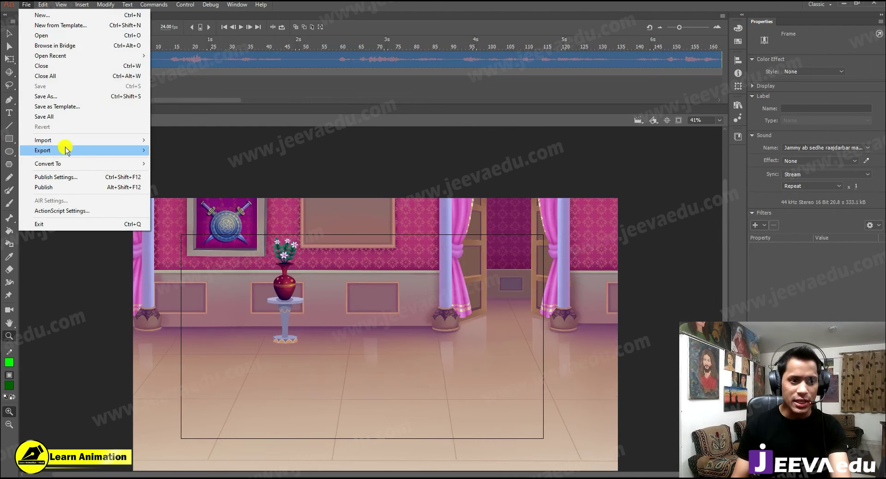
pyautogui.moveTo(67, 149)
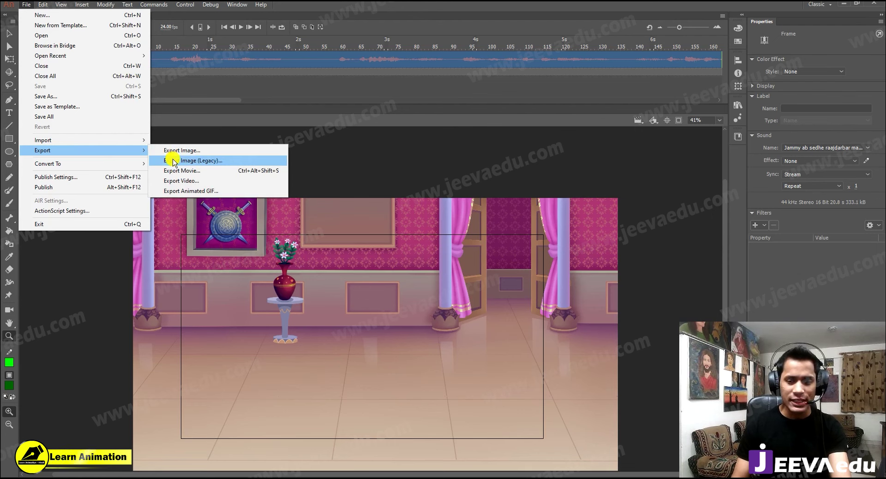
pyautogui.click(340, 54)
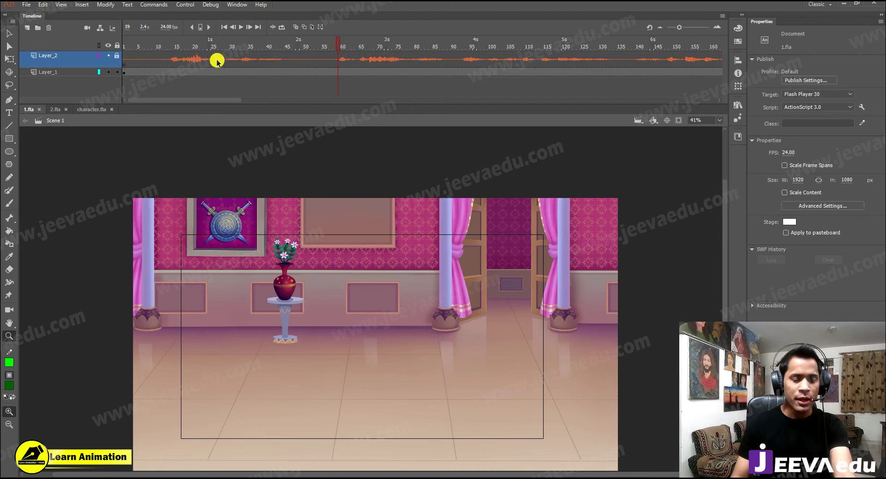
# Copy the audio layer Layer_2 on the main timeline of 1.fla
pyautogui.click(59, 58)
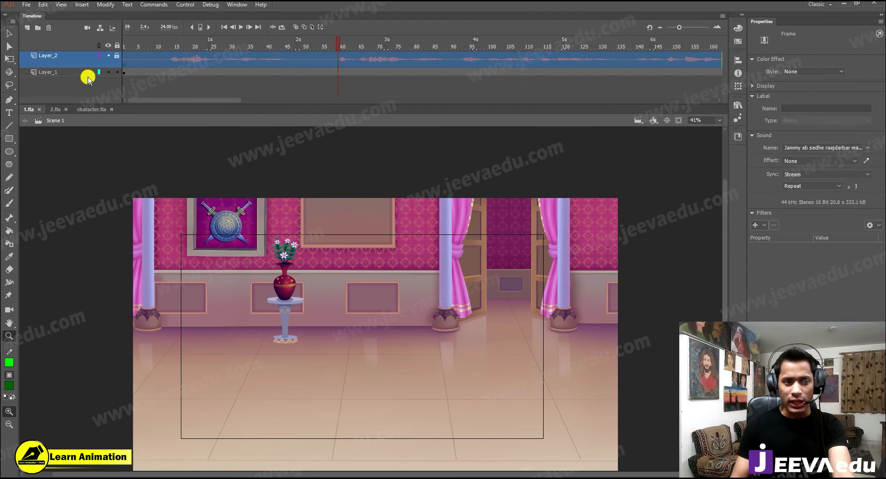
pyautogui.rightClick(72, 55)
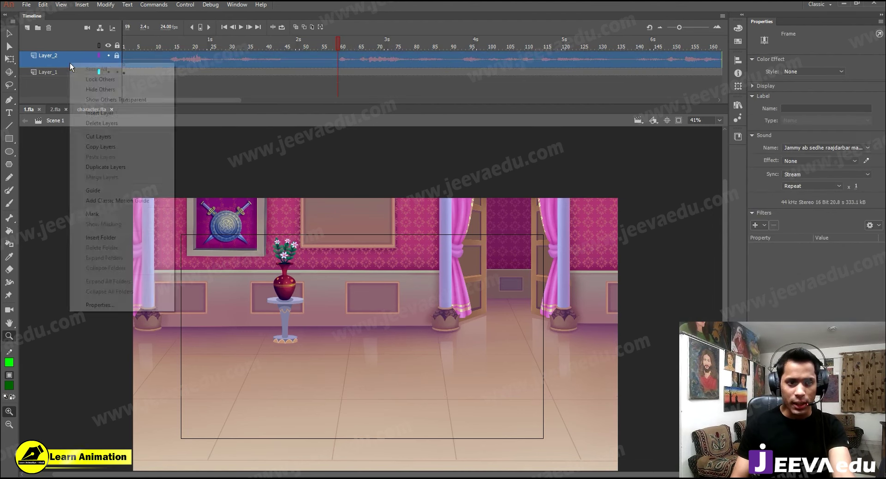
pyautogui.click(99, 147)
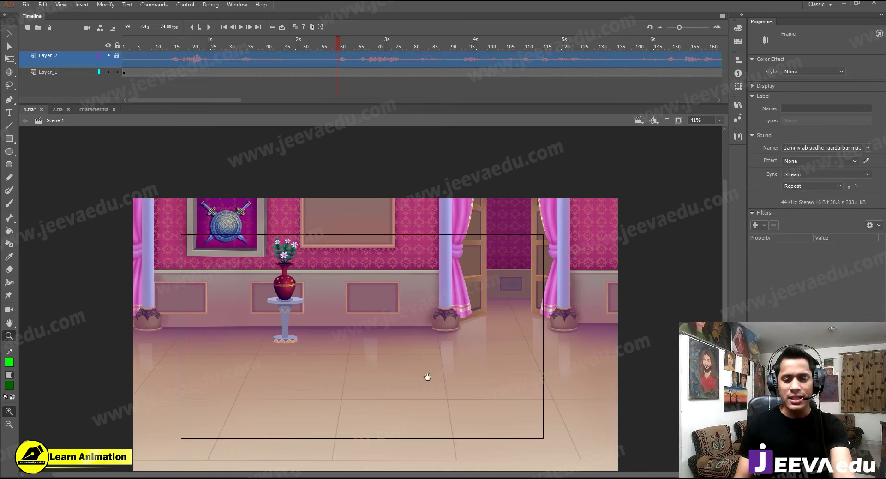
# Convert the palace hall background on Layer_1 into a new graphic symbol
pyautogui.moveTo(427, 377); pyautogui.dragTo(415, 340)
pyautogui.press('v')
pyautogui.click(397, 333)
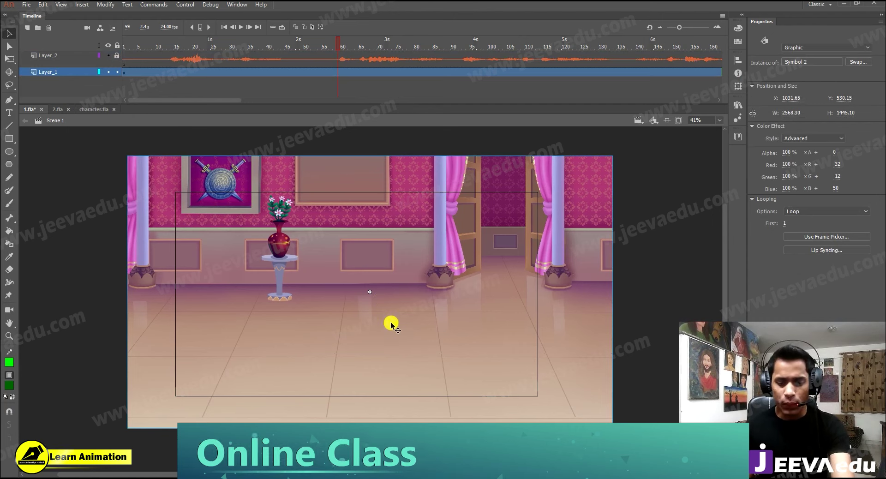
pyautogui.press('F8')
pyautogui.click(491, 112)
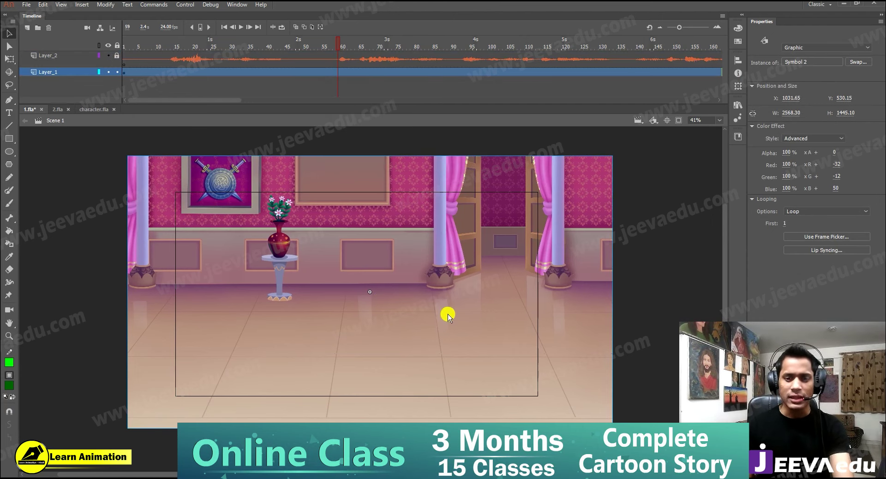
pyautogui.click(435, 346)
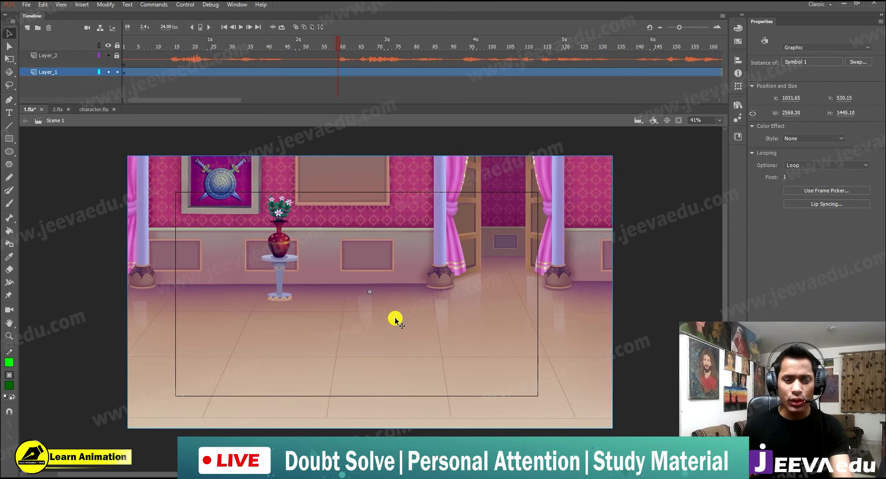
# Inside the new background symbol, paste the copied audio layer and extend Layer_1 to frame 179
pyautogui.doubleClick(382, 347)
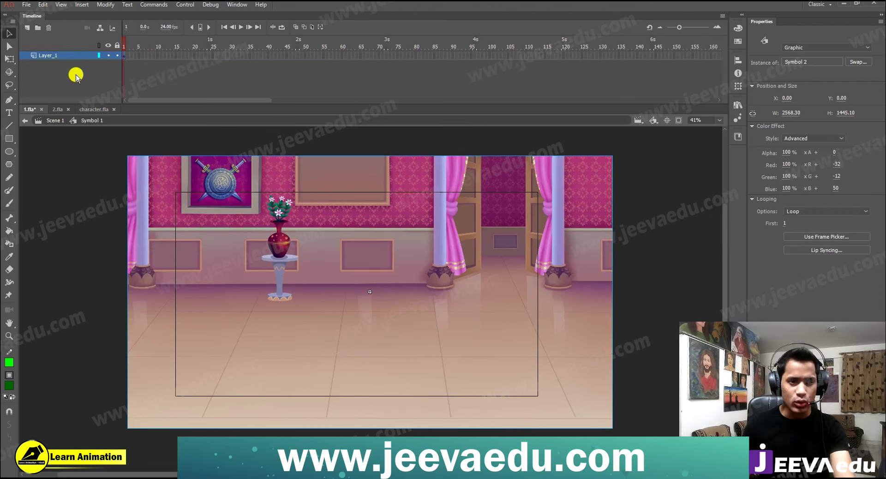
pyautogui.rightClick(77, 55)
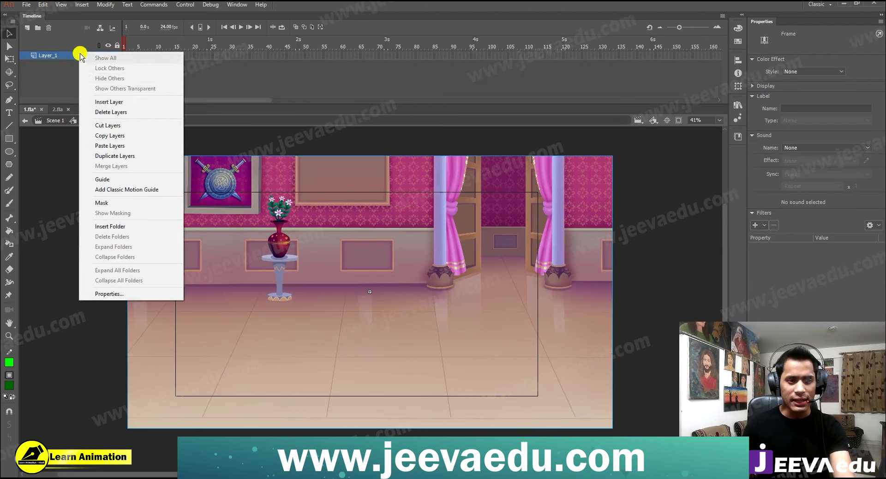
pyautogui.click(107, 146)
pyautogui.moveTo(168, 100); pyautogui.dragTo(220, 107)
pyautogui.click(501, 72)
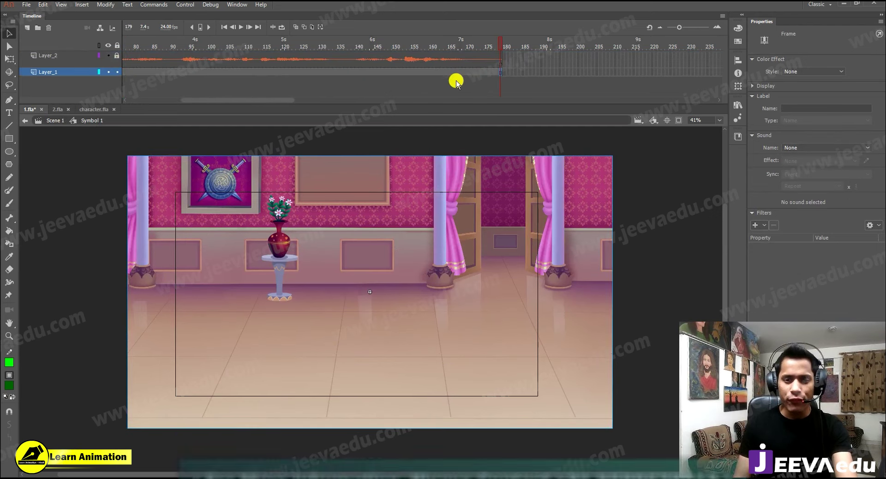
# Play the symbol's timeline from the first frame to check the pasted audio
pyautogui.moveTo(286, 100); pyautogui.dragTo(178, 102)
pyautogui.click(150, 46)
pyautogui.moveTo(150, 45); pyautogui.dragTo(91, 54)
pyautogui.press('Return')
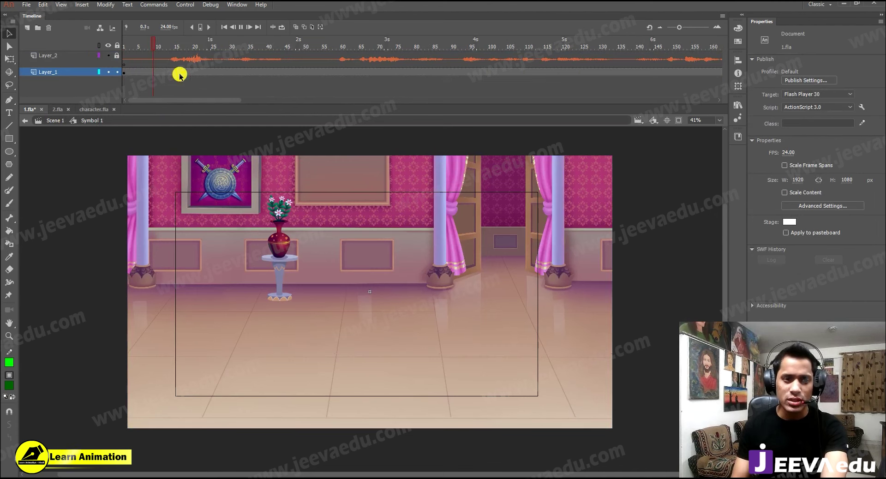
pyautogui.press('Return')
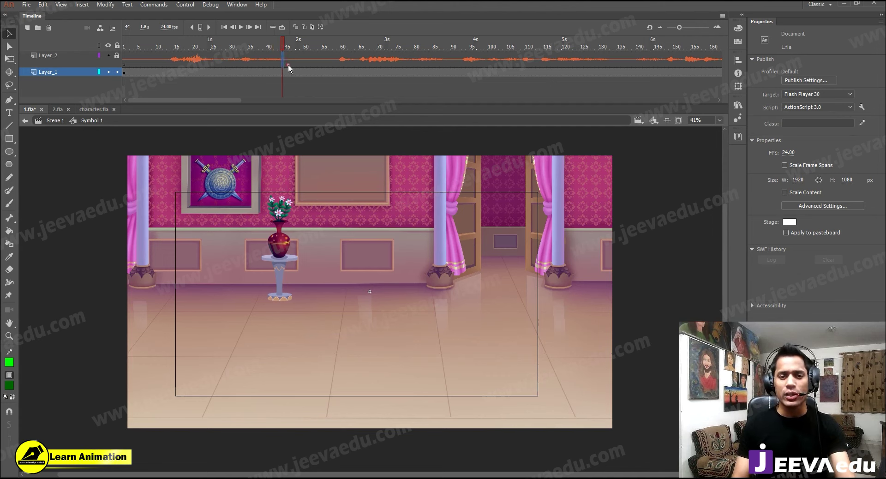
# Check the sync options of the sound on Layer_2 inside the background symbol
pyautogui.click(283, 60)
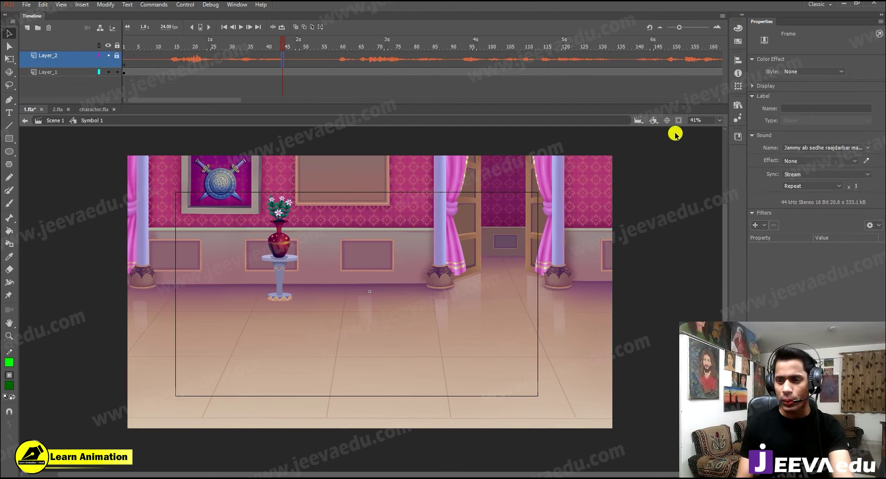
pyautogui.click(812, 174)
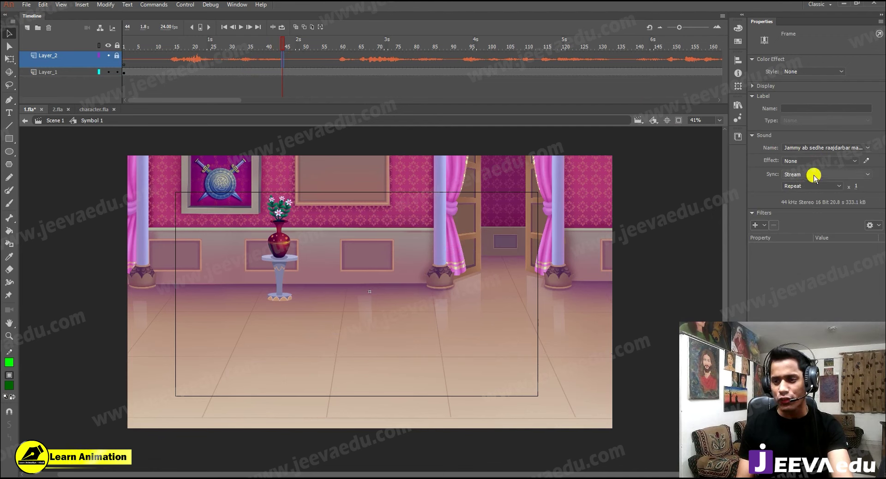
pyautogui.click(764, 156)
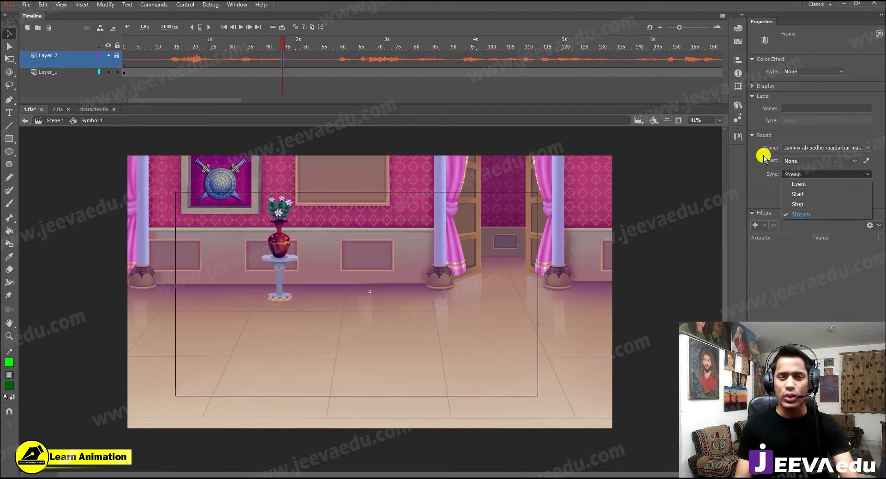
pyautogui.click(334, 55)
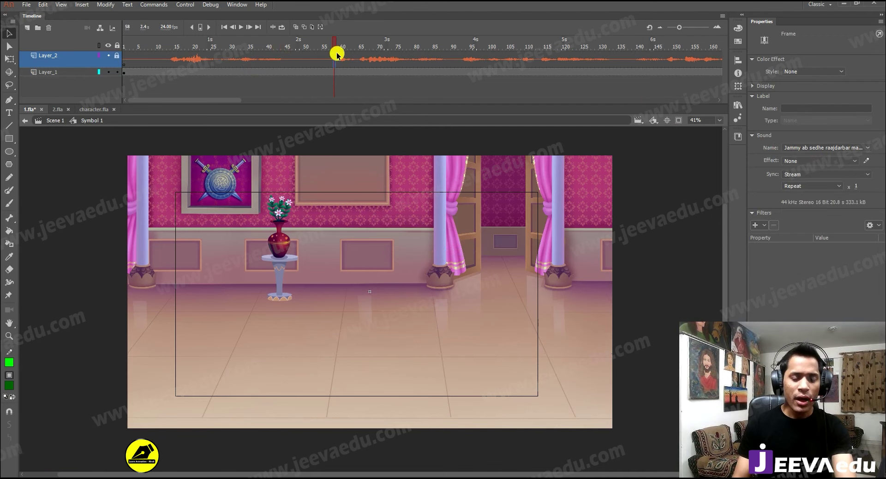
pyautogui.click(355, 331)
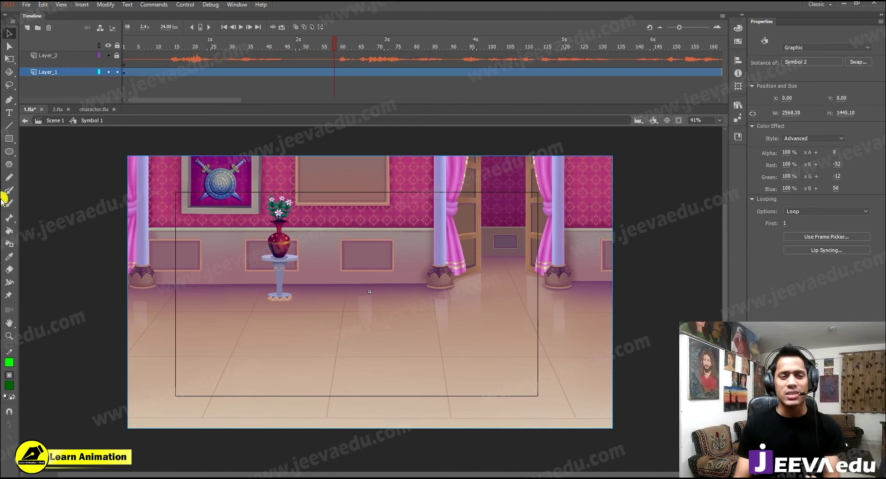
# In character.fla, open the symbol of the princess holding a glass and review its animation frames
pyautogui.click(84, 111)
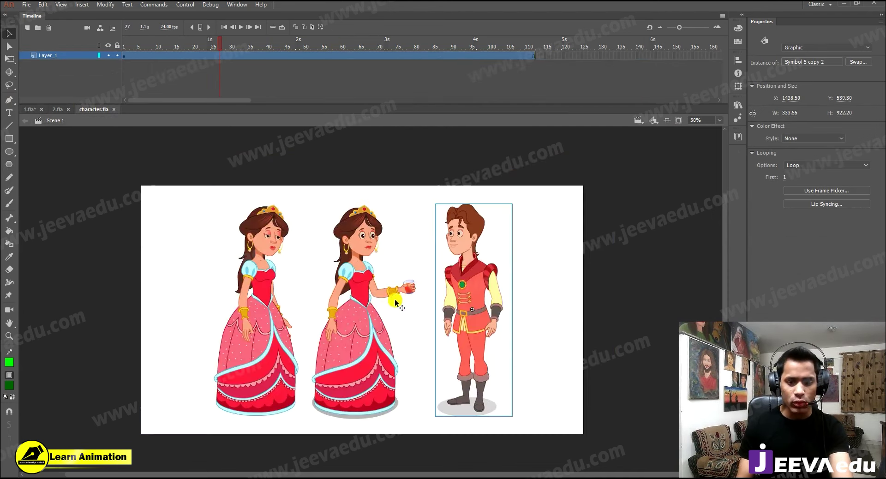
pyautogui.click(364, 317)
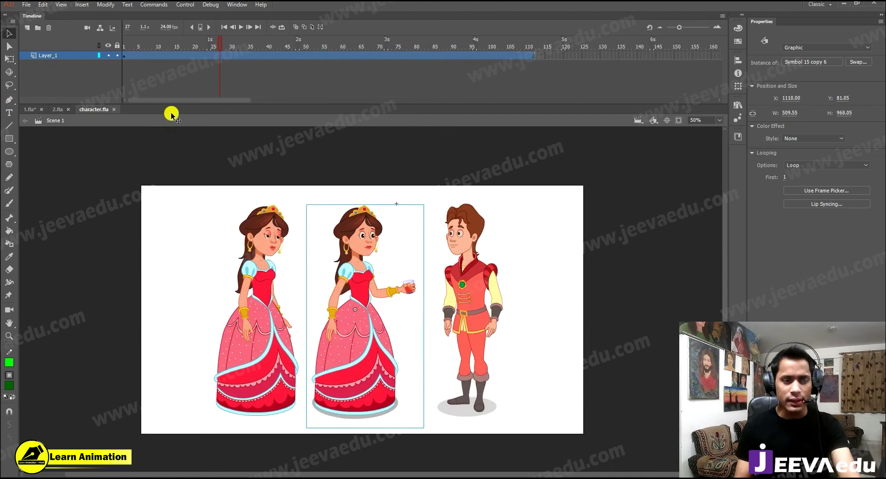
pyautogui.press('z')
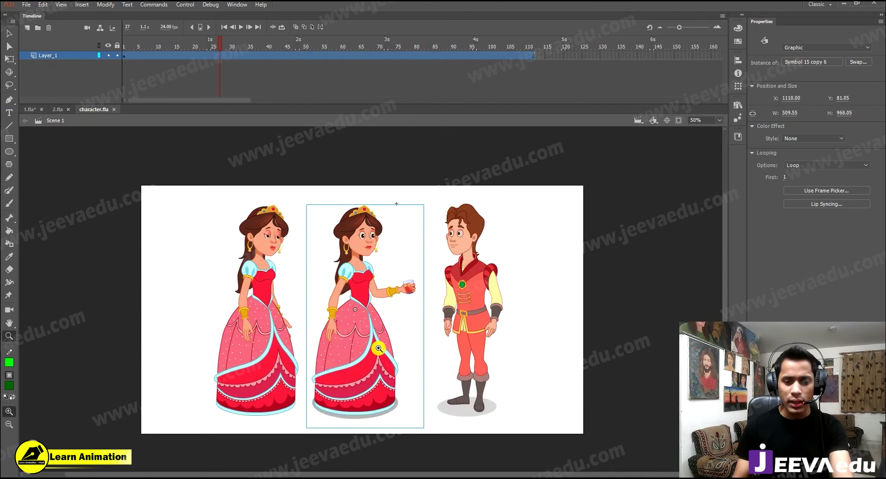
pyautogui.click(376, 348)
pyautogui.scroll(3, 376, 323)
pyautogui.keyDown('alt'); pyautogui.click(369, 293); pyautogui.keyUp('alt')
pyautogui.press('v')
pyautogui.click(372, 338)
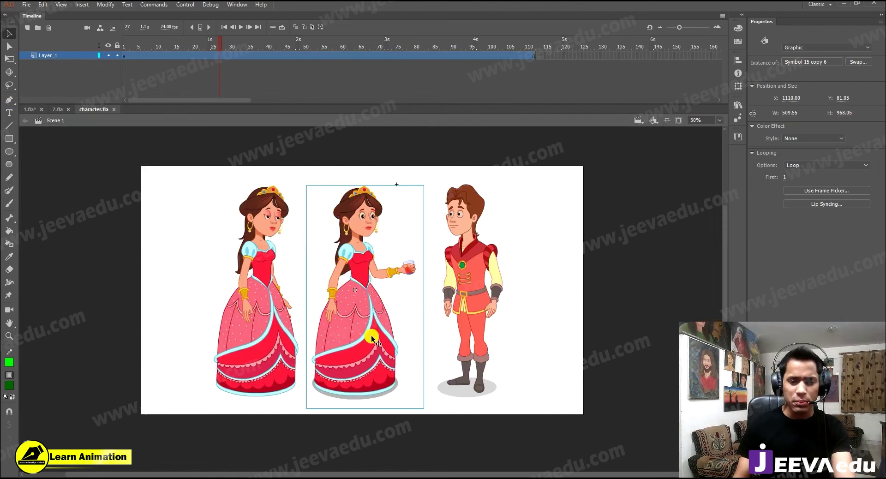
pyautogui.doubleClick(386, 361)
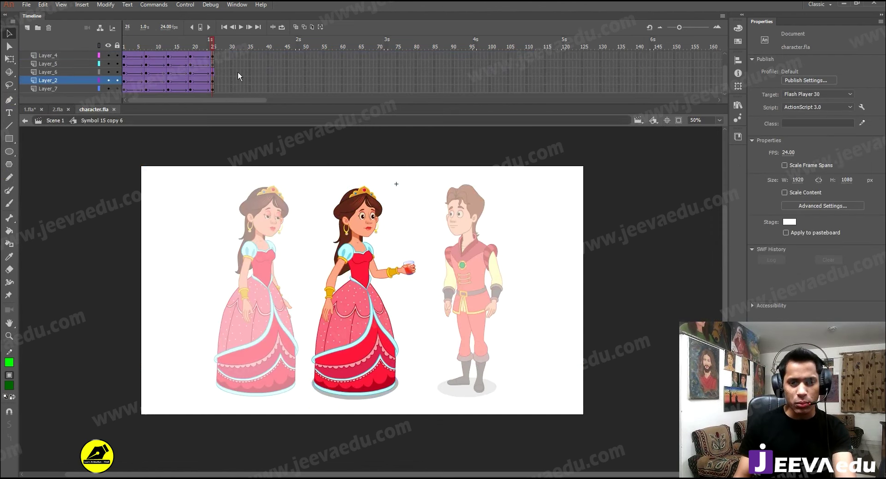
pyautogui.click(166, 82)
pyautogui.click(491, 412)
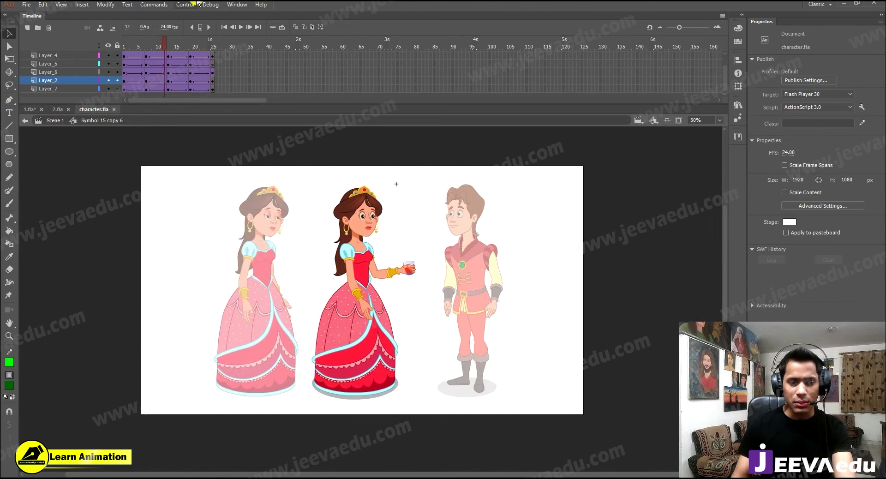
# Copy the princess holding a glass from character.fla onto frame 1 of a new layer above the hidden Layer_1 in 1.fla's background symbol
pyautogui.doubleClick(367, 335)
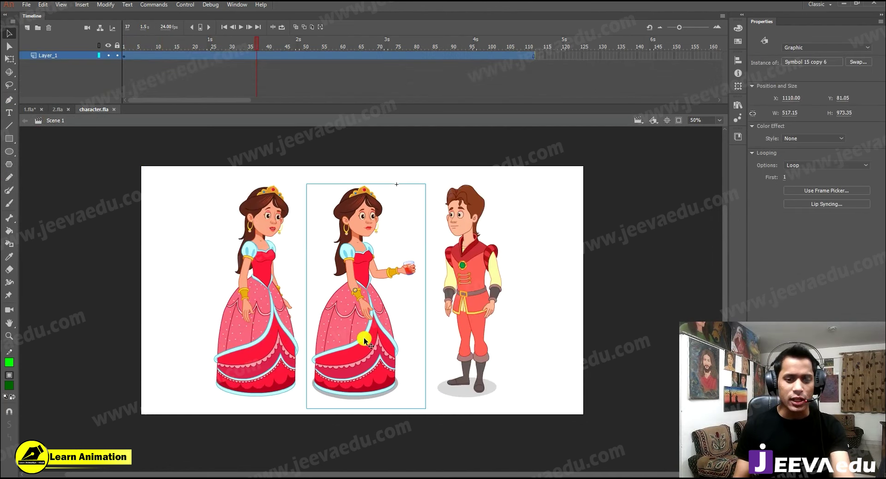
pyautogui.click(29, 110)
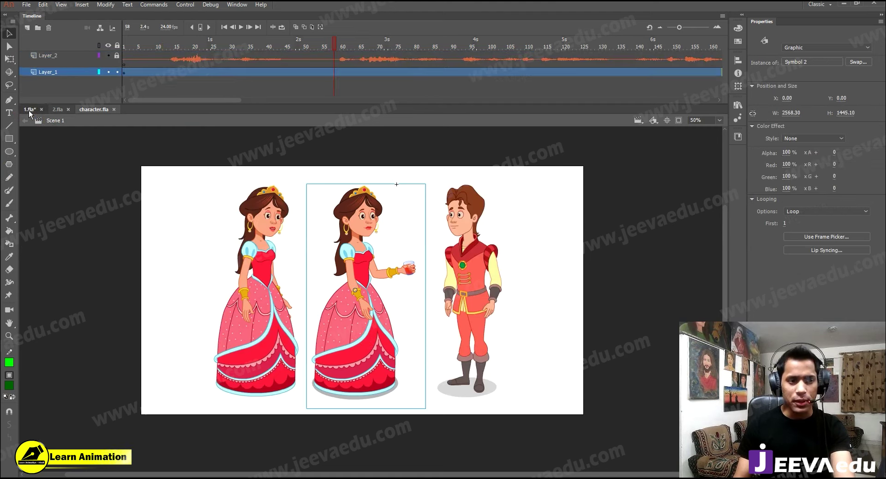
pyautogui.click(27, 28)
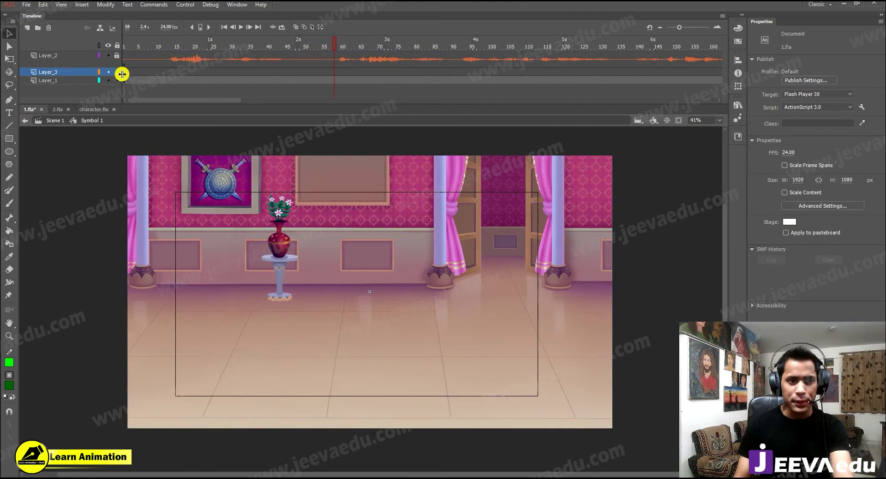
pyautogui.click(109, 82)
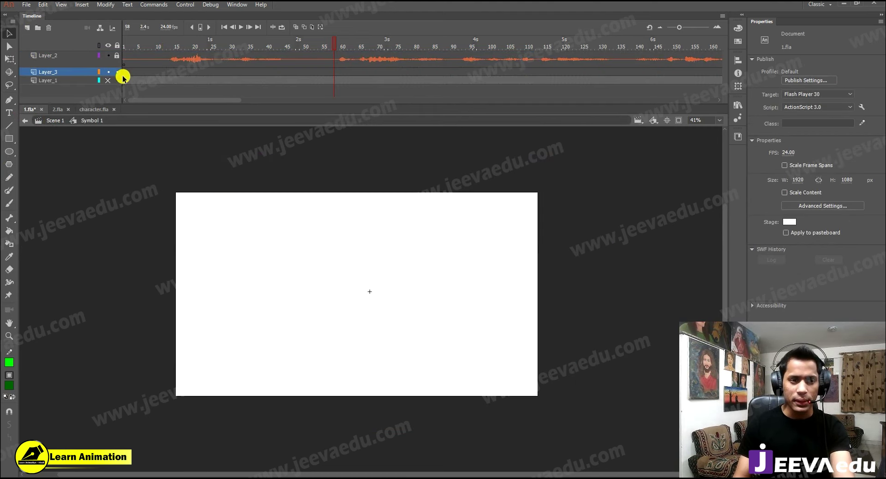
pyautogui.click(129, 81)
pyautogui.click(311, 261)
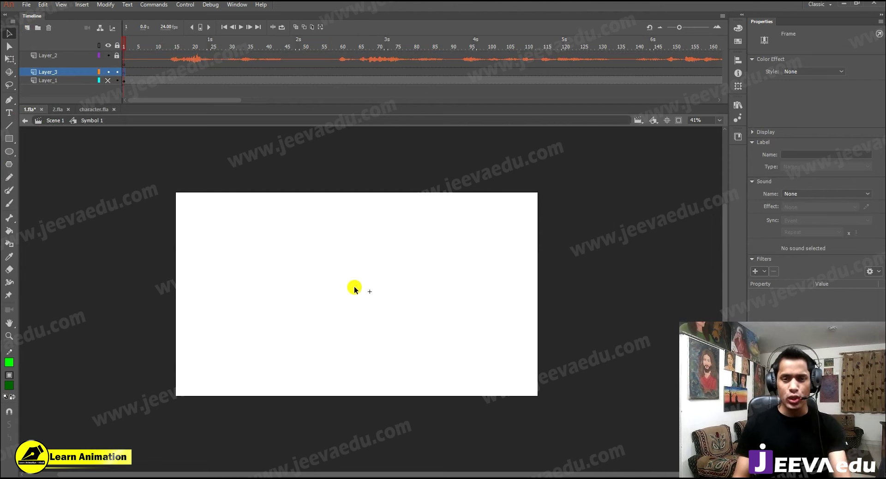
pyautogui.hotkey('ctrl', 'v')
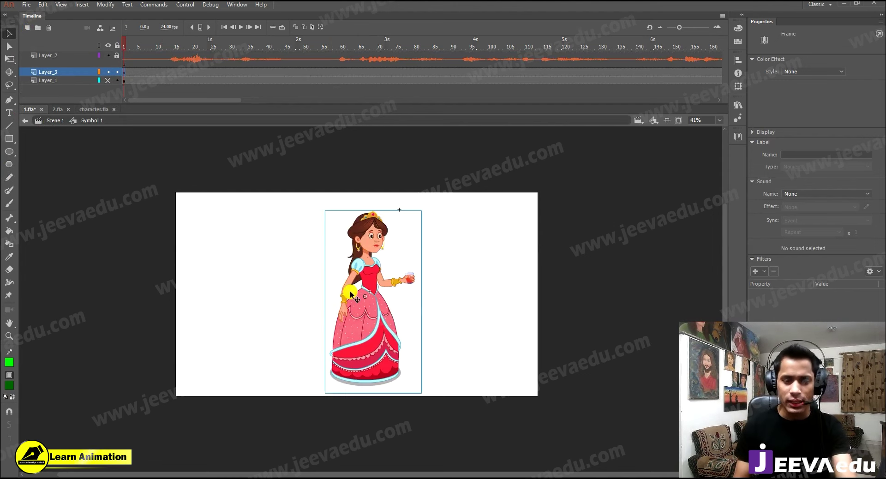
# Move the pasted princess left on the stage to about X -47, Y -445
pyautogui.moveTo(374, 333); pyautogui.dragTo(390, 302)
pyautogui.press('z')
pyautogui.click(312, 243)
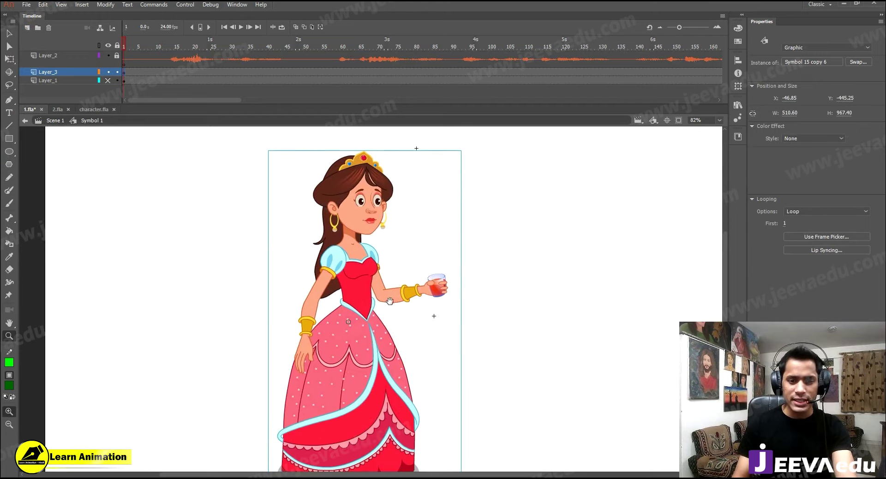
# Unhide the Layer_1 background behind the princess and clip the content outside the stage
pyautogui.click(404, 315)
pyautogui.moveTo(423, 255); pyautogui.dragTo(418, 282)
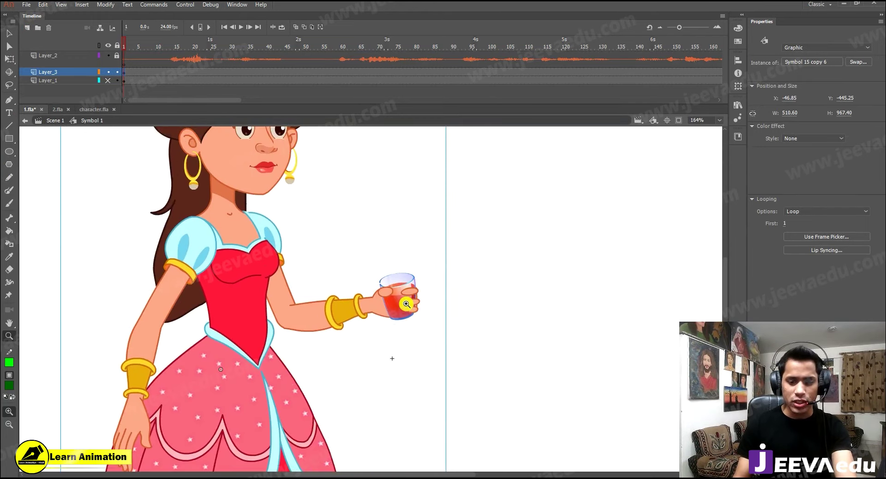
pyautogui.keyDown('alt'); pyautogui.click(407, 305); pyautogui.keyUp('alt')
pyautogui.keyDown('alt'); pyautogui.click(364, 302); pyautogui.keyUp('alt')
pyautogui.click(367, 280)
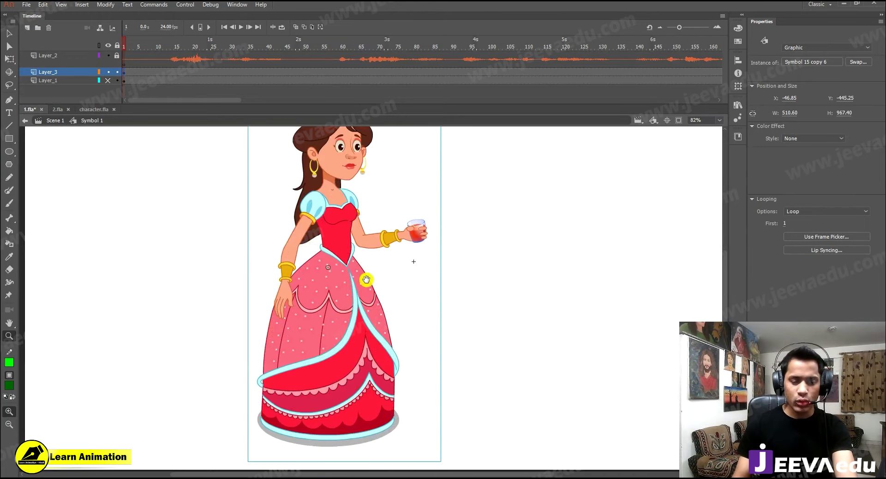
pyautogui.keyDown('alt'); pyautogui.click(373, 285); pyautogui.keyUp('alt')
pyautogui.moveTo(387, 311); pyautogui.dragTo(385, 312)
pyautogui.click(109, 80)
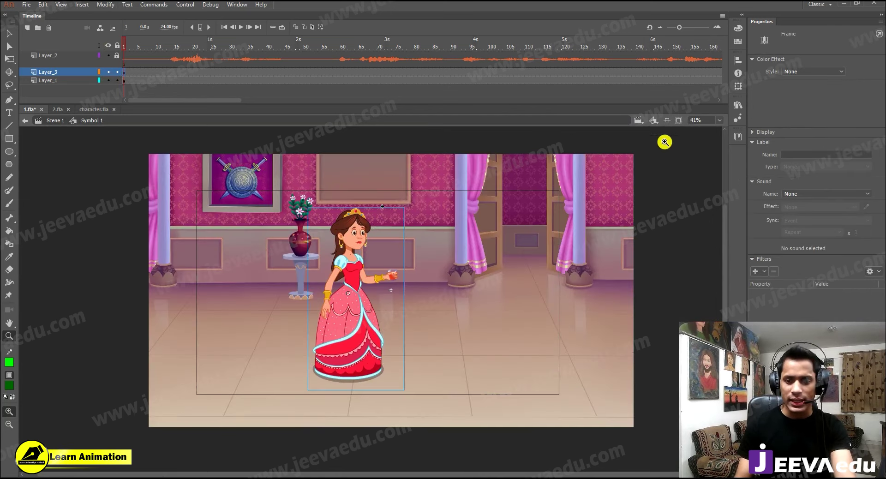
pyautogui.click(679, 120)
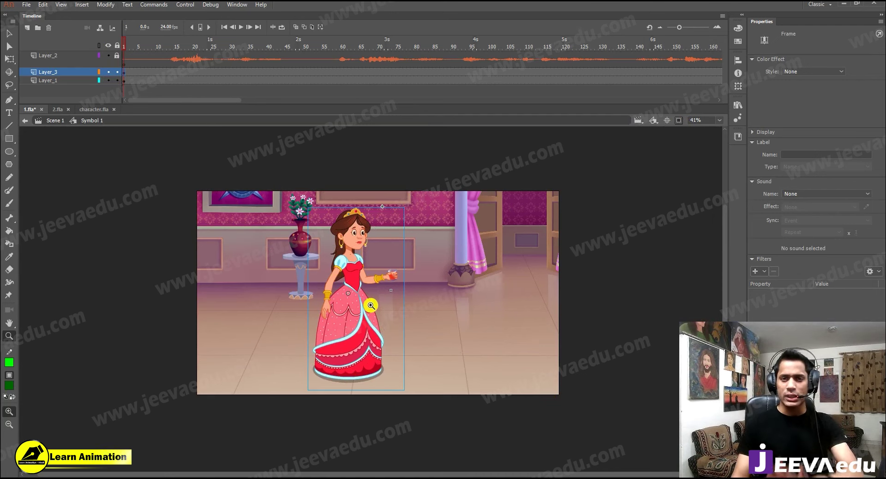
# Move the princess left on the stage to about X -526, Y -516
pyautogui.moveTo(322, 367); pyautogui.dragTo(424, 309)
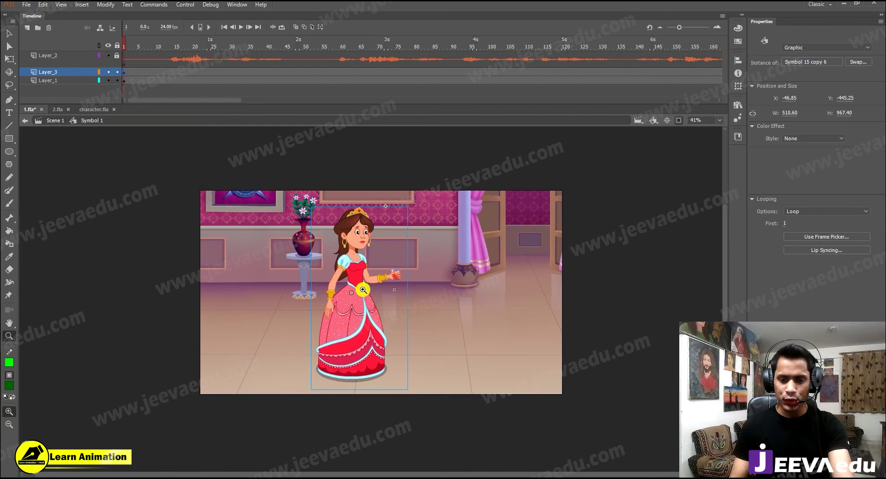
pyautogui.press('v')
pyautogui.moveTo(364, 345); pyautogui.dragTo(272, 327)
# Play the scene and examine where the Layer_2 audio ends on the timeline
pyautogui.click(212, 83)
pyautogui.press('Return')
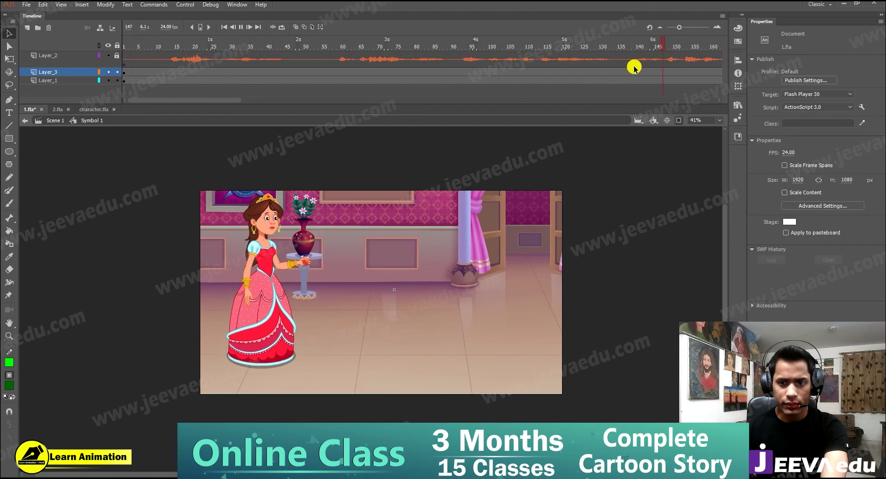
pyautogui.press('Return')
pyautogui.hscroll(5, 232, 101)
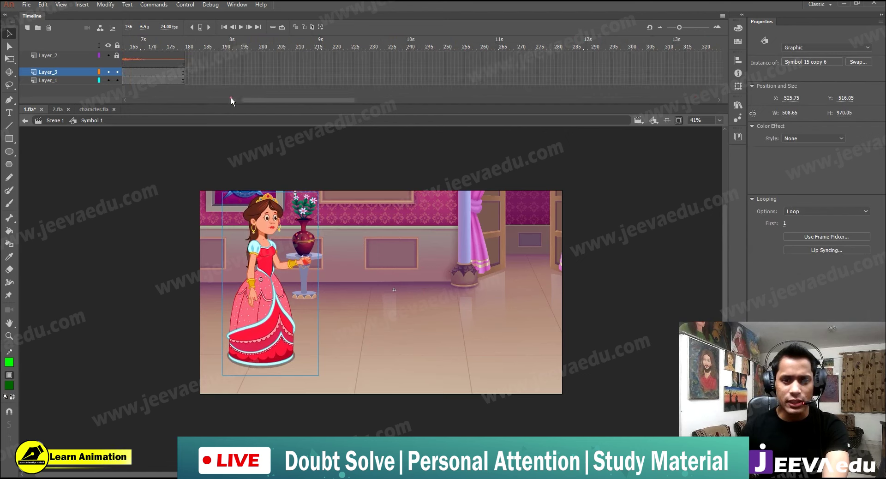
pyautogui.moveTo(289, 101); pyautogui.dragTo(242, 101)
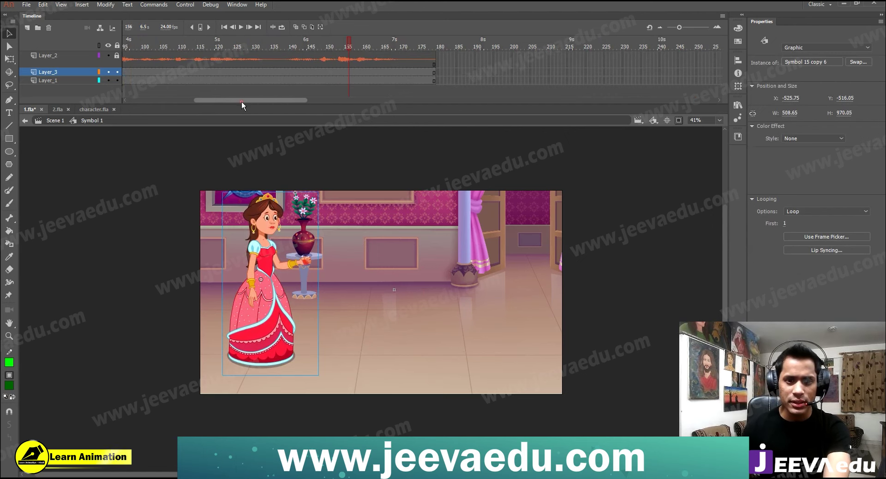
pyautogui.click(284, 67)
pyautogui.click(333, 59)
pyautogui.moveTo(282, 101); pyautogui.dragTo(205, 97)
# Replay the dialogue from the start and scrub through the middle of the audio for a suitable shot change
pyautogui.press('Return')
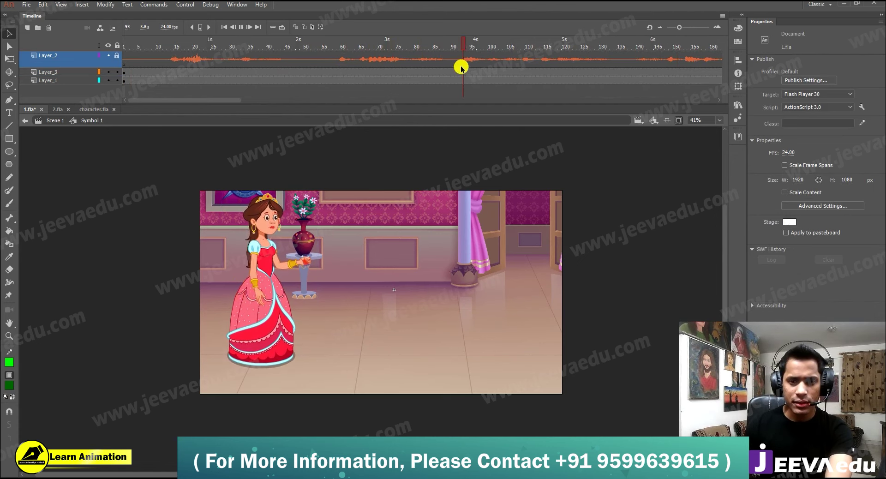
pyautogui.press('Return')
pyautogui.click(460, 67)
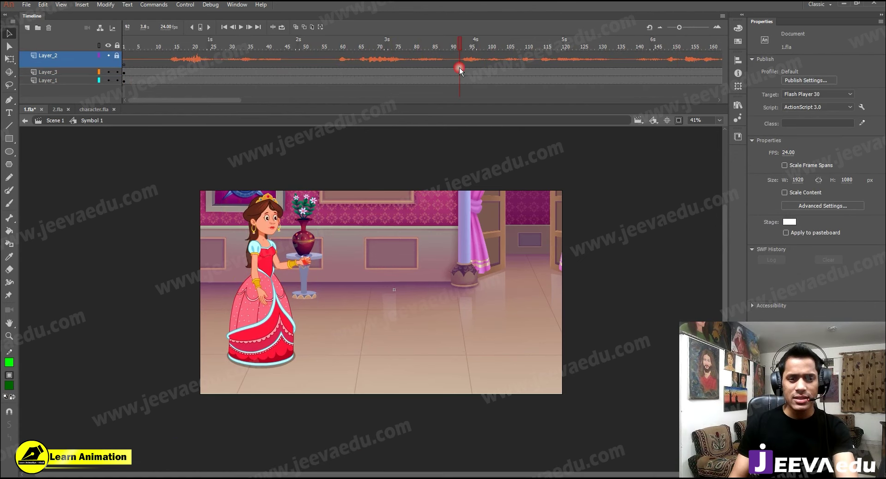
pyautogui.moveTo(220, 100); pyautogui.dragTo(97, 99)
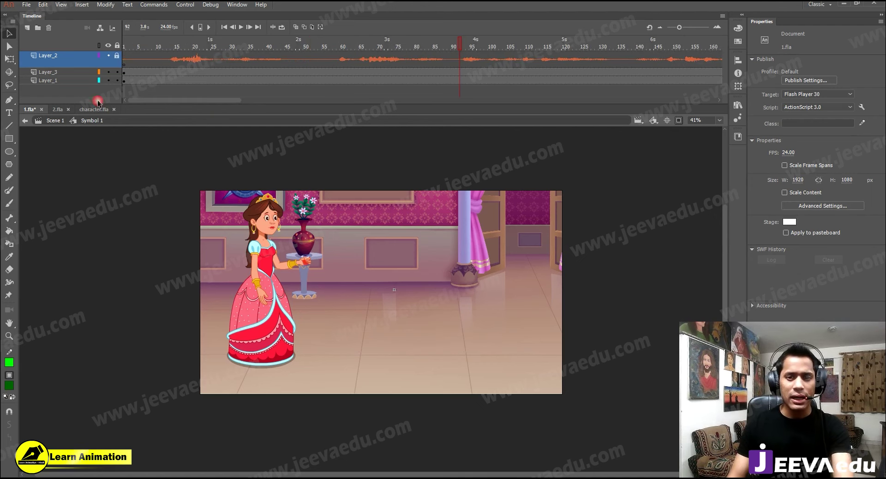
pyautogui.moveTo(481, 46); pyautogui.dragTo(17, 94)
pyautogui.press('Return')
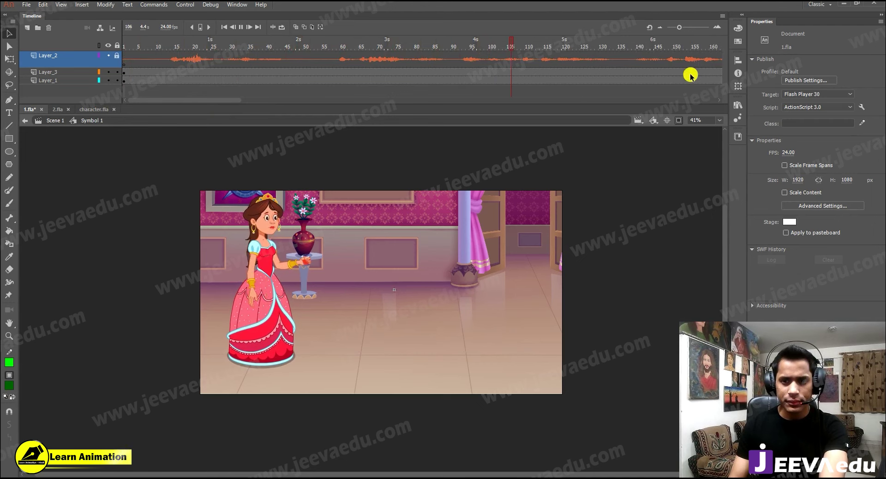
pyautogui.press('Return')
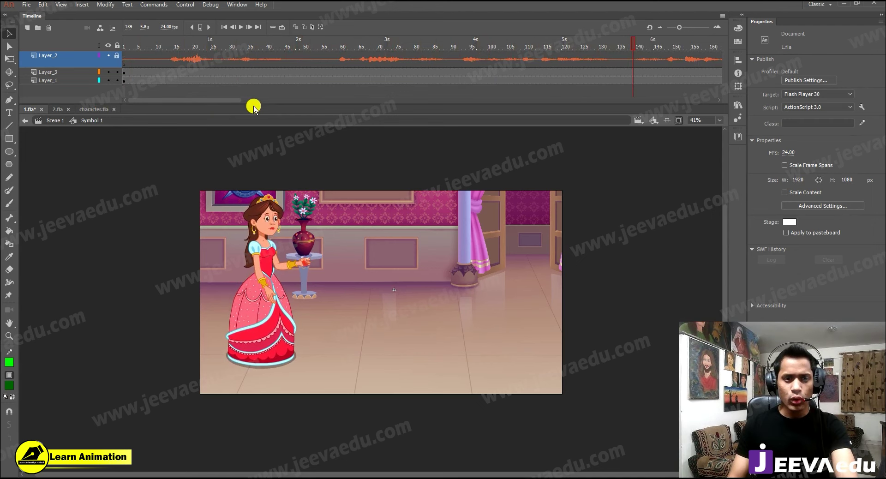
pyautogui.click(519, 65)
pyautogui.click(550, 74)
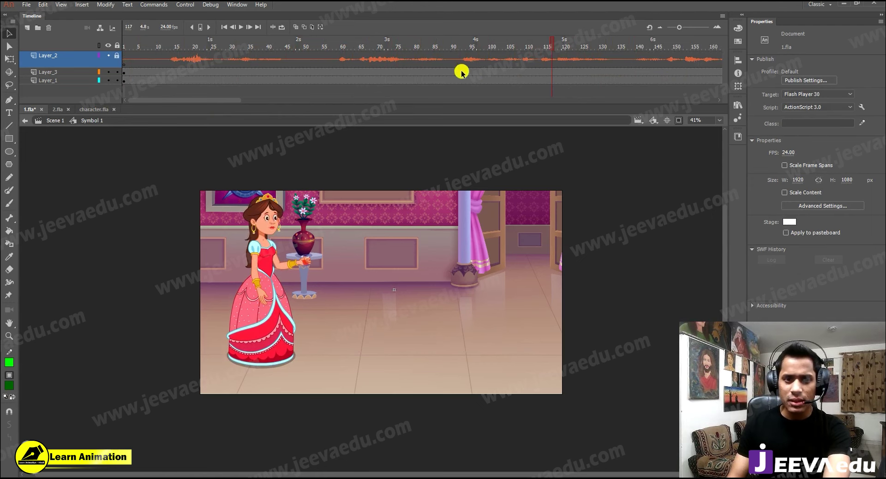
# Listen to the middle of the dialogue again and insert keyframes at frame 114 on Layer_3 and Layer_1
pyautogui.click(460, 85)
pyautogui.moveTo(235, 101); pyautogui.dragTo(259, 103)
pyautogui.press('Return')
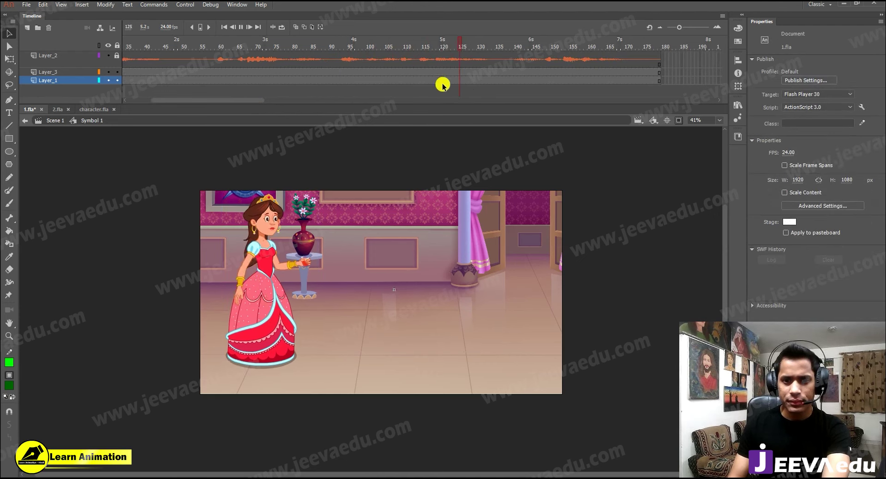
pyautogui.click(417, 83)
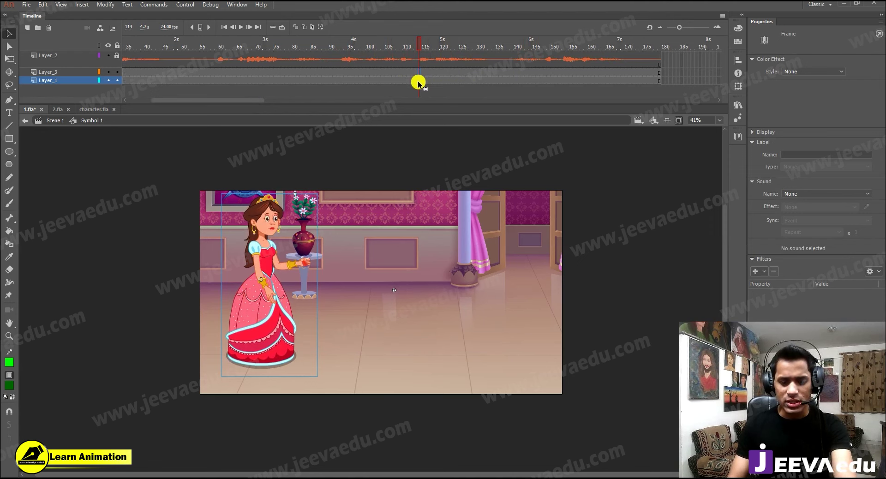
pyautogui.press('F6')
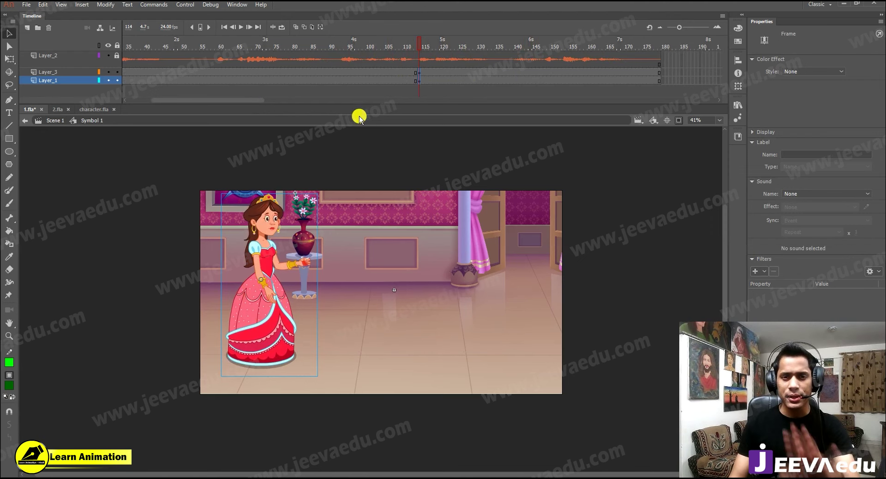
# At frame 1, shift the background slightly down on the stage behind the princess
pyautogui.moveTo(208, 99); pyautogui.dragTo(185, 100)
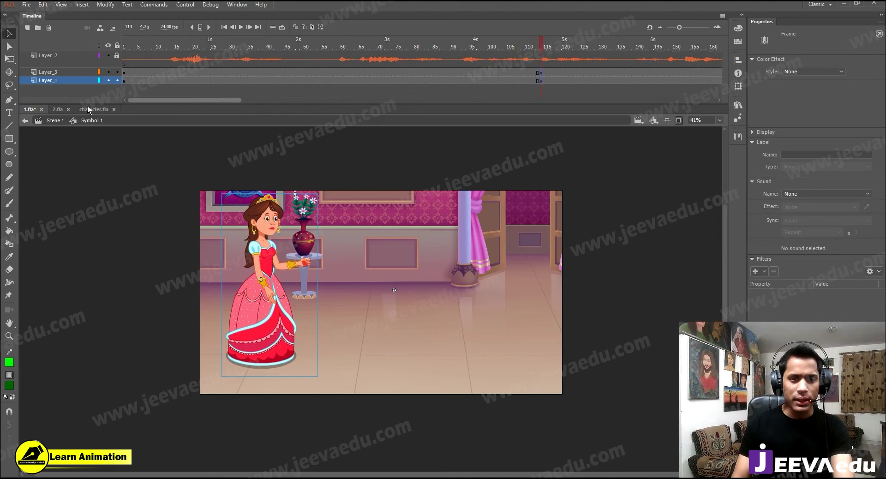
pyautogui.click(46, 72)
pyautogui.moveTo(178, 44); pyautogui.dragTo(78, 68)
pyautogui.click(438, 342)
pyautogui.moveTo(421, 291); pyautogui.dragTo(425, 317)
# Scale the princess at frame 1 to 95% three times in a row
pyautogui.click(302, 323)
pyautogui.press('z')
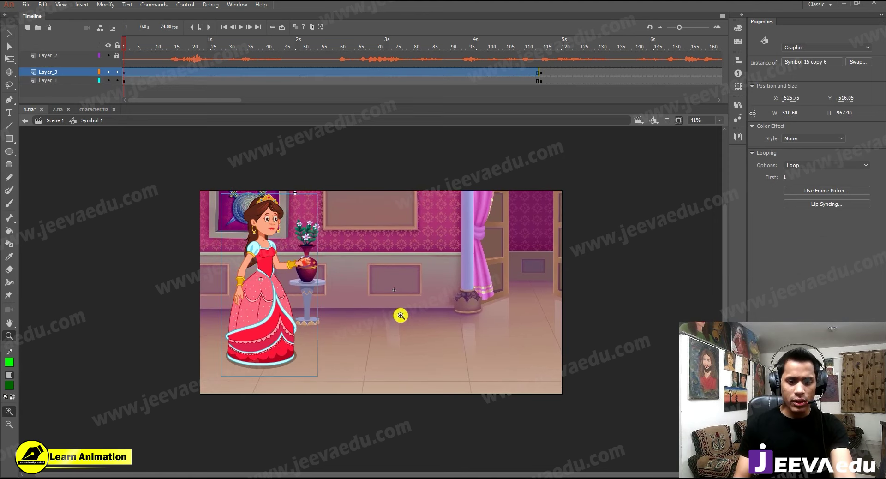
pyautogui.hotkey('ctrl', 'alt', 's')
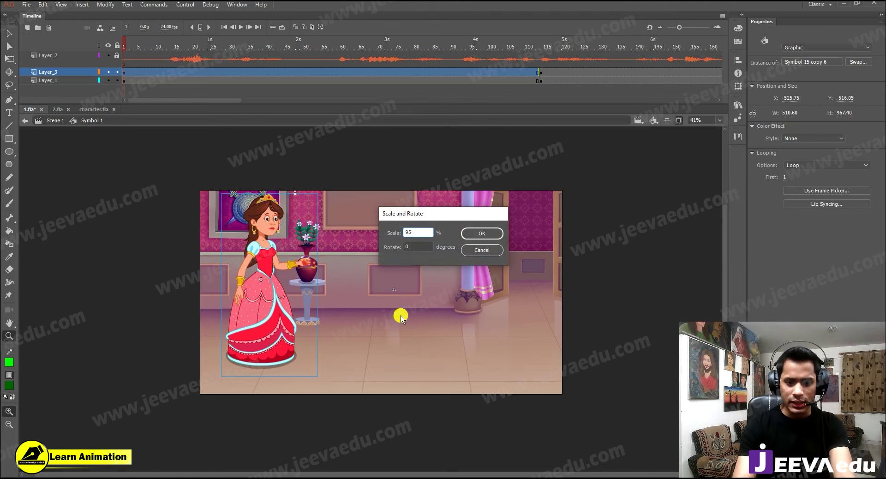
pyautogui.write('95')
pyautogui.press('Return')
pyautogui.hotkey('ctrl', 'alt', 's')
pyautogui.press('Return')
pyautogui.hotkey('ctrl', 'alt', 's')
pyautogui.press('Return')
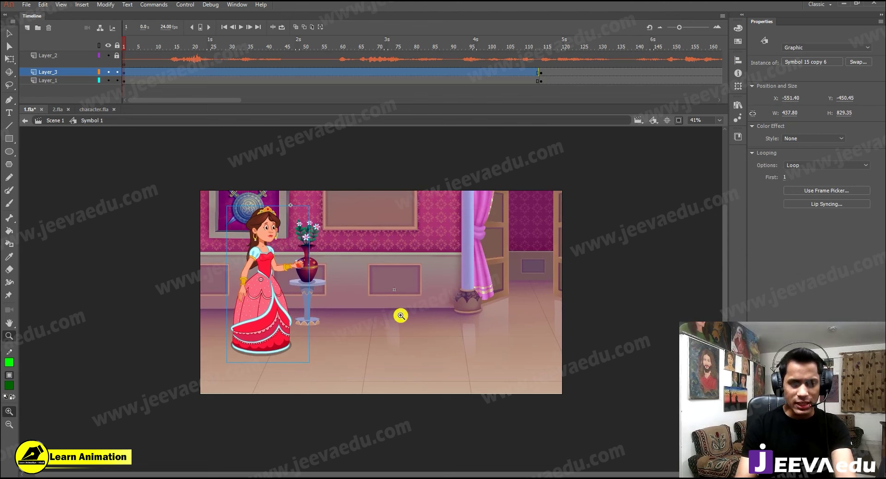
# Scale the princess to 105% twice and move her to about X -611, Y -469
pyautogui.hotkey('ctrl', 'alt', 's')
pyautogui.write('105')
pyautogui.press('Return')
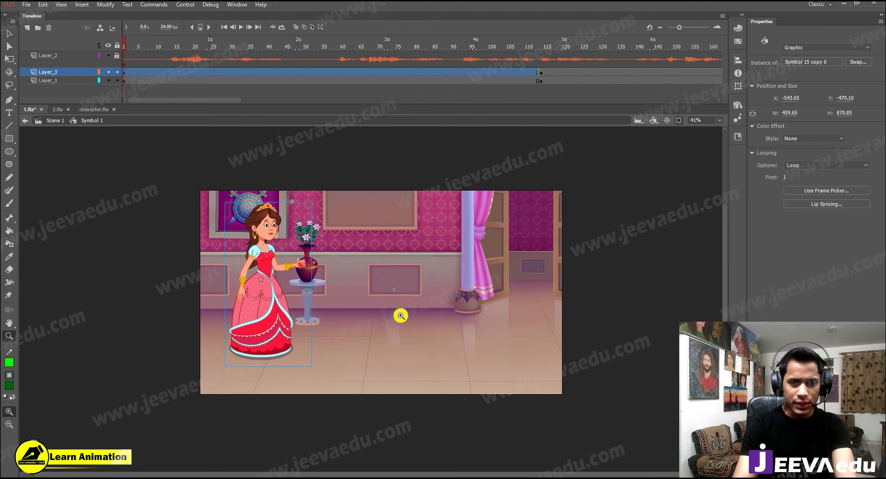
pyautogui.hotkey('ctrl', 'alt', 's')
pyautogui.press('Return')
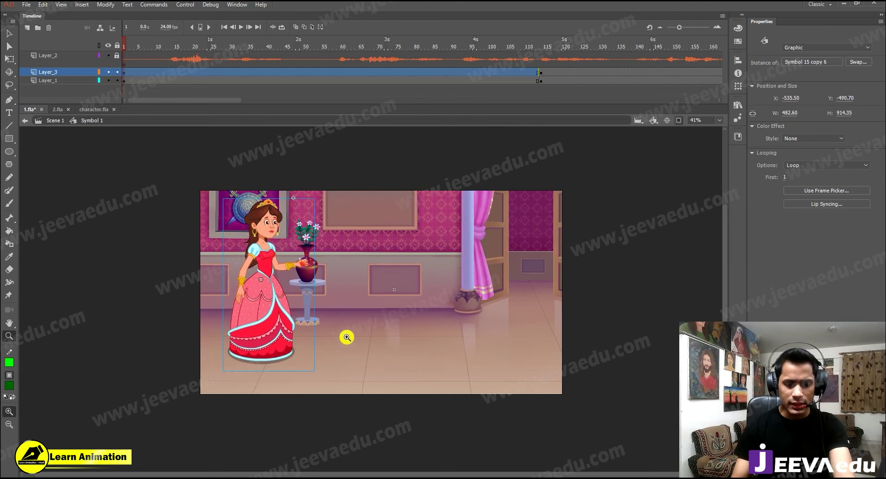
pyautogui.press('v')
pyautogui.moveTo(270, 346); pyautogui.dragTo(255, 351)
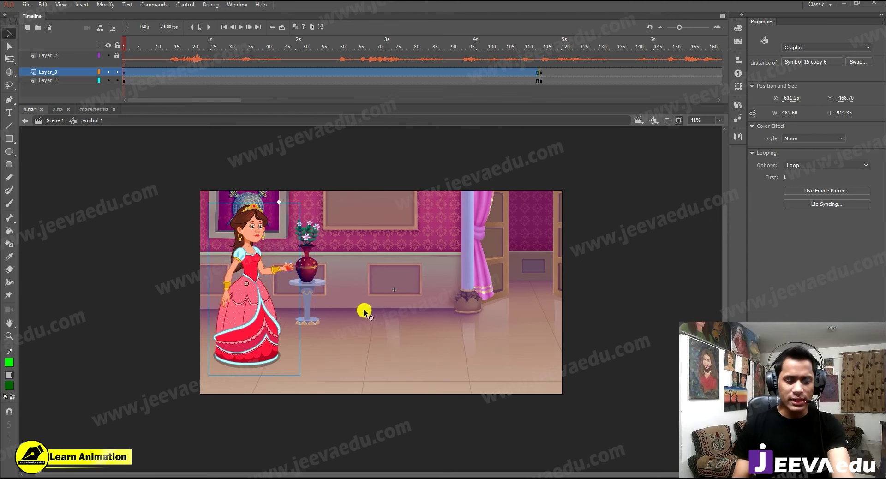
# Play the first shot and compare its framing with the shot that starts at frame 114
pyautogui.press('Return')
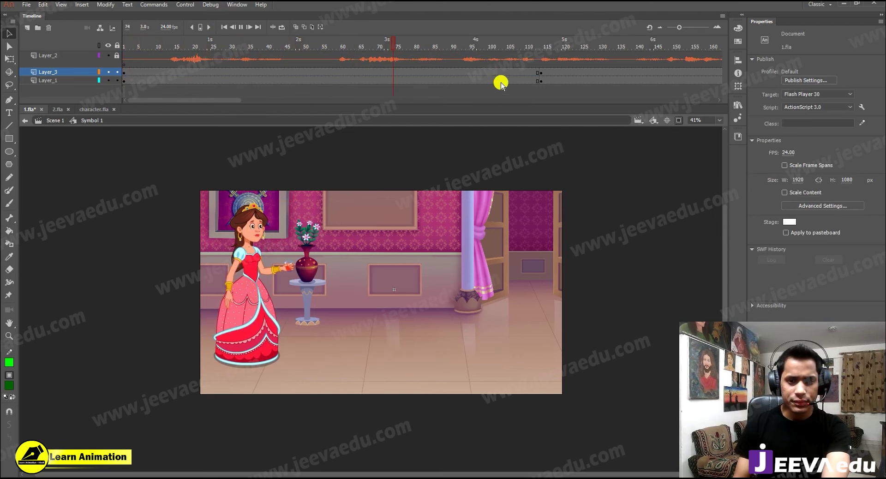
pyautogui.doubleClick(526, 71)
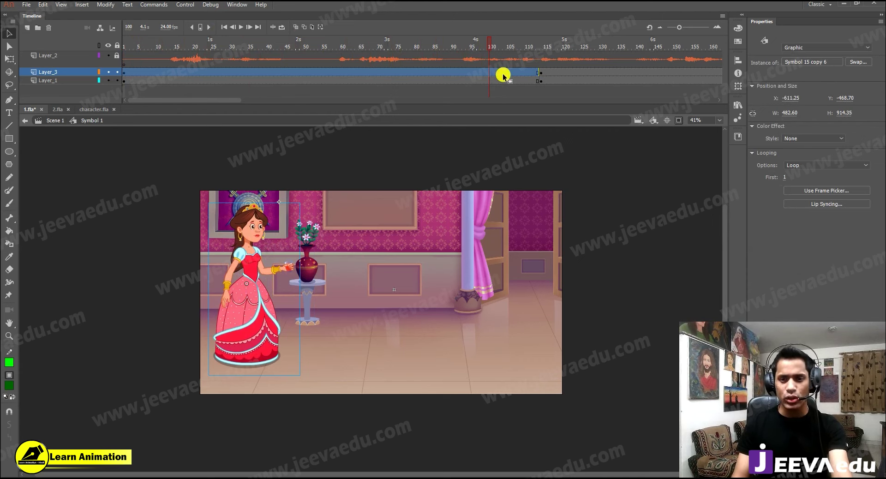
pyautogui.click(559, 69)
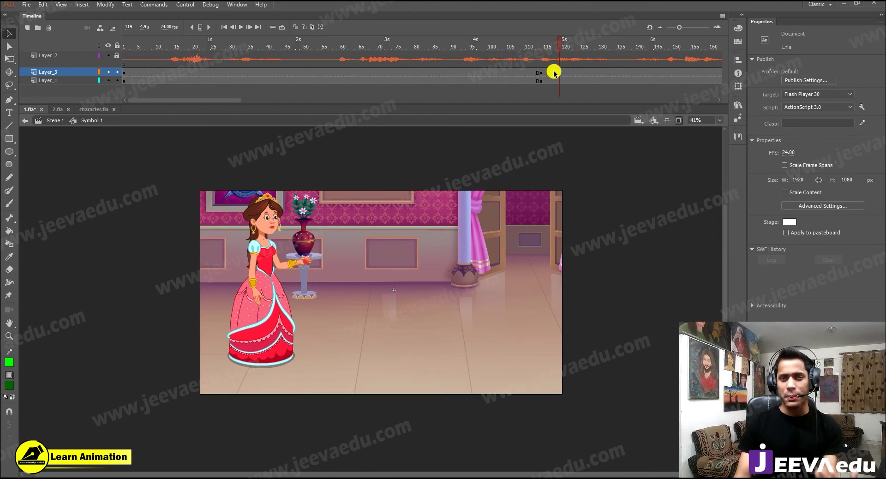
pyautogui.click(214, 56)
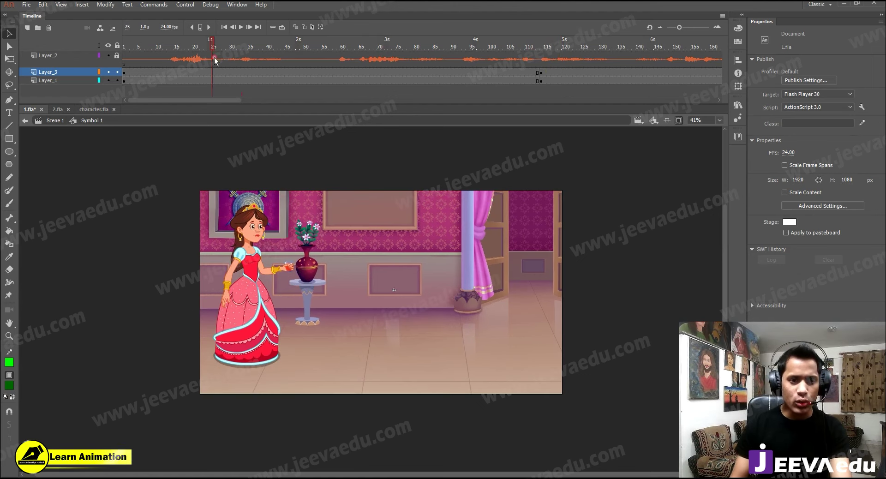
# Scale the first shot's princess and background together to 115% four times and move them to about X -1874, Y -607
pyautogui.moveTo(223, 72); pyautogui.dragTo(232, 85)
pyautogui.click(231, 85)
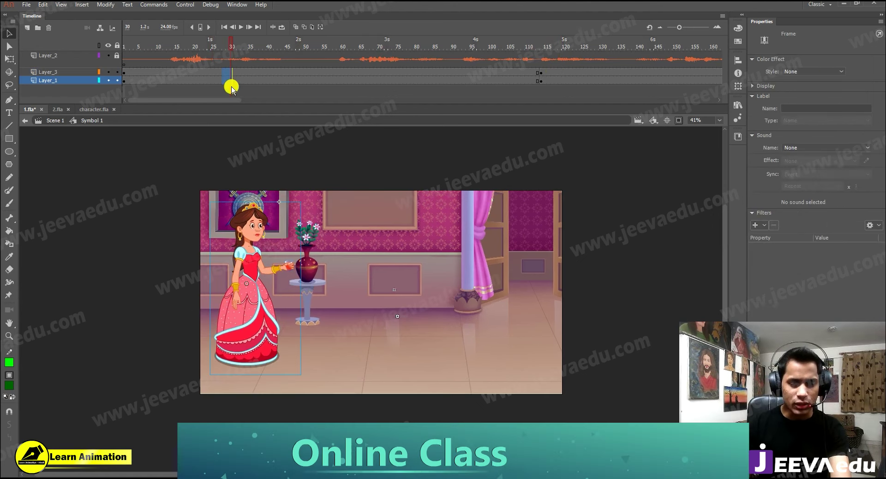
pyautogui.hotkey('ctrl', 'alt', 's')
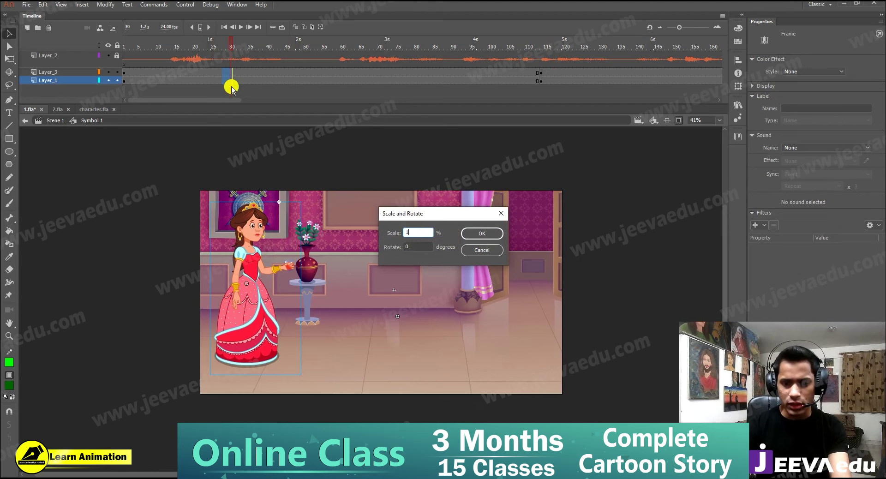
pyautogui.write('115')
pyautogui.press('Return')
pyautogui.hotkey('ctrl', 'alt', 's')
pyautogui.press('Return')
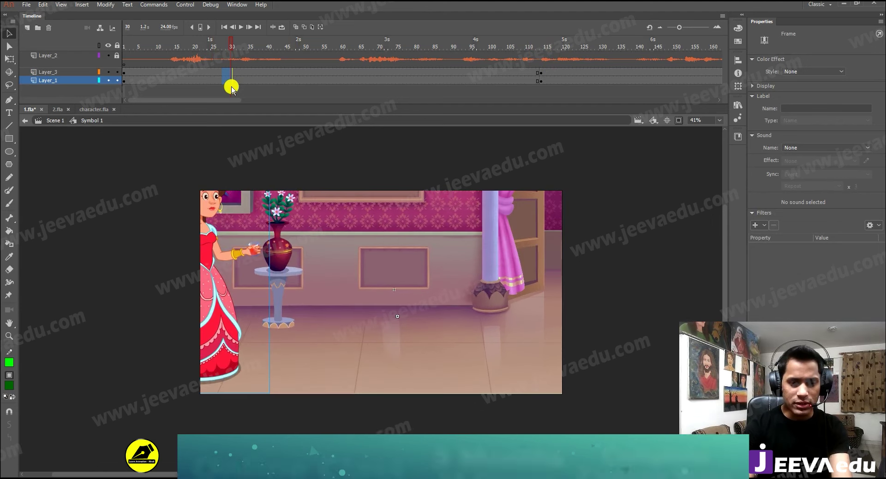
pyautogui.hotkey('ctrl', 'alt', 's')
pyautogui.press('Return')
pyautogui.hotkey('ctrl', 'alt', 's')
pyautogui.press('Return')
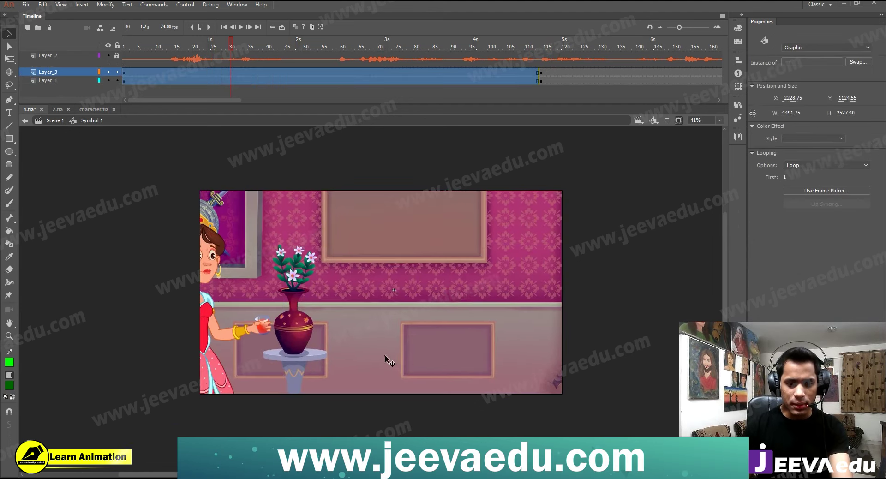
pyautogui.moveTo(386, 356)
pyautogui.mouseDown()
pyautogui.moveTo(398, 352)
pyautogui.moveTo(397, 359)
pyautogui.mouseUp()
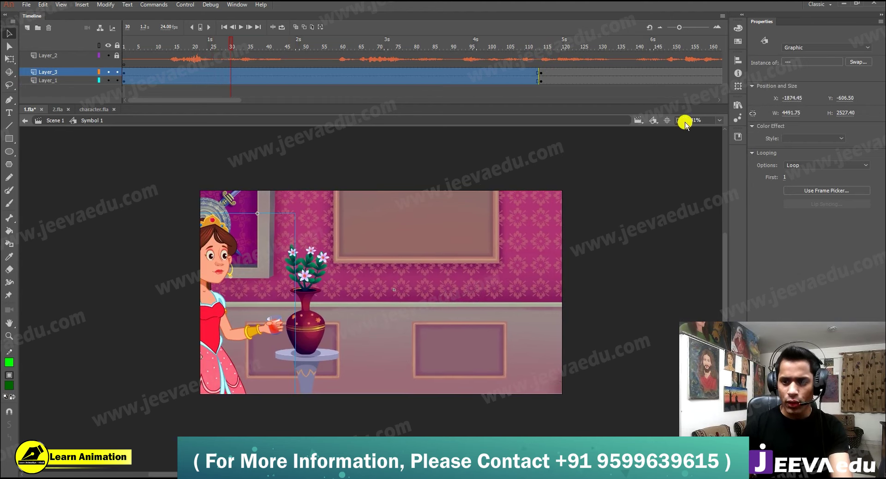
# Show the content outside the stage and shift only the background right to about X 518, Y 657
pyautogui.click(679, 120)
pyautogui.press('z')
pyautogui.keyDown('alt'); pyautogui.click(552, 200); pyautogui.keyUp('alt')
pyautogui.moveTo(502, 279); pyautogui.dragTo(521, 175)
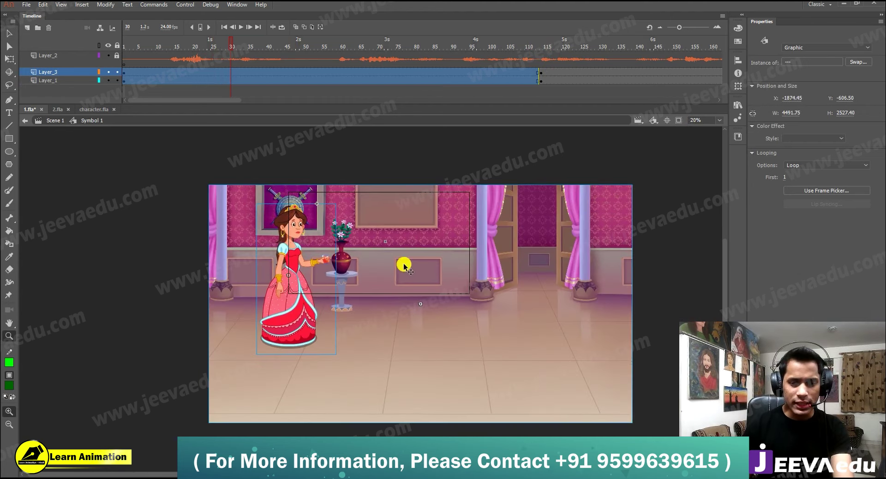
pyautogui.press('v')
pyautogui.click(391, 232)
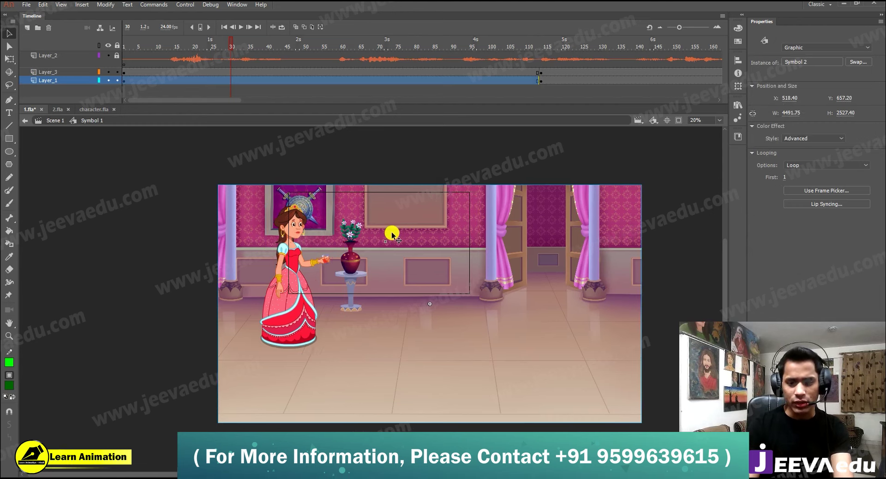
# Shift the first shot's background further right to about X 812, Y 657 and hide the content outside the stage
pyautogui.hotkey('shift', 'Right')
pyautogui.hotkey('shift', 'Right')
pyautogui.hotkey('shift', 'Right')
pyautogui.hotkey('shift', 'Right')
pyautogui.hotkey('shift', 'Right')
pyautogui.hotkey('shift', 'Right')
pyautogui.hotkey('shift', 'Right')
pyautogui.hotkey('shift', 'Right')
pyautogui.hotkey('shift', 'Right')
pyautogui.hotkey('shift', 'Right')
pyautogui.hotkey('shift', 'Right')
pyautogui.hotkey('shift', 'Right')
pyautogui.hotkey('shift', 'Right')
pyautogui.hotkey('shift', 'Right')
pyautogui.hotkey('shift', 'Right')
pyautogui.hotkey('shift', 'Right')
pyautogui.hotkey('shift', 'Right')
pyautogui.hotkey('shift', 'Right')
pyautogui.hotkey('shift', 'Right')
pyautogui.hotkey('shift', 'Right')
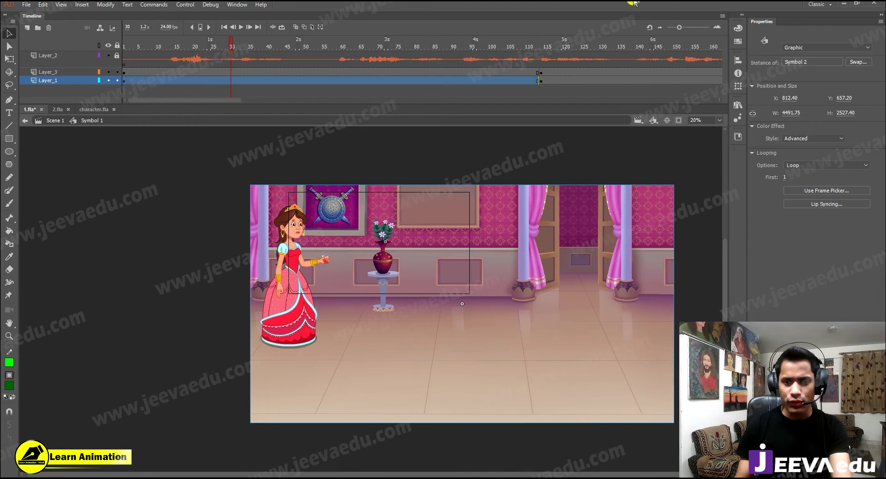
pyautogui.click(679, 121)
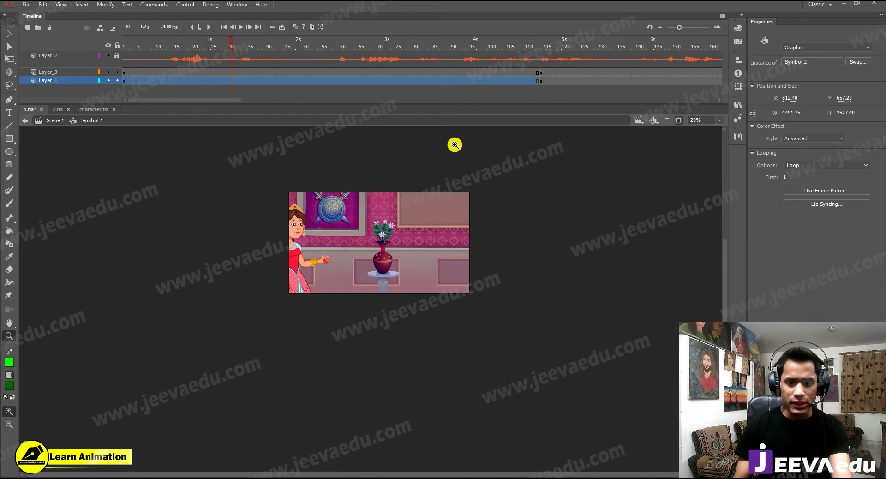
# Play the start of the first shot and move the princess beside the vase at about X -153, Y -474
pyautogui.click(394, 260)
pyautogui.press('Return')
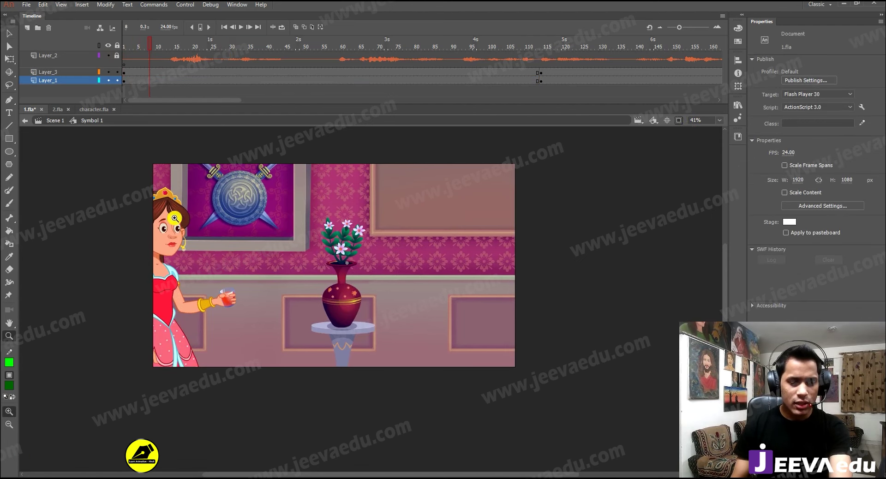
pyautogui.press('v')
pyautogui.click(184, 228)
pyautogui.moveTo(184, 228); pyautogui.dragTo(286, 221)
# Play from frame 113 to find the later cut point and insert keyframes at frame 133 on Layer_3 and Layer_1
pyautogui.click(497, 80)
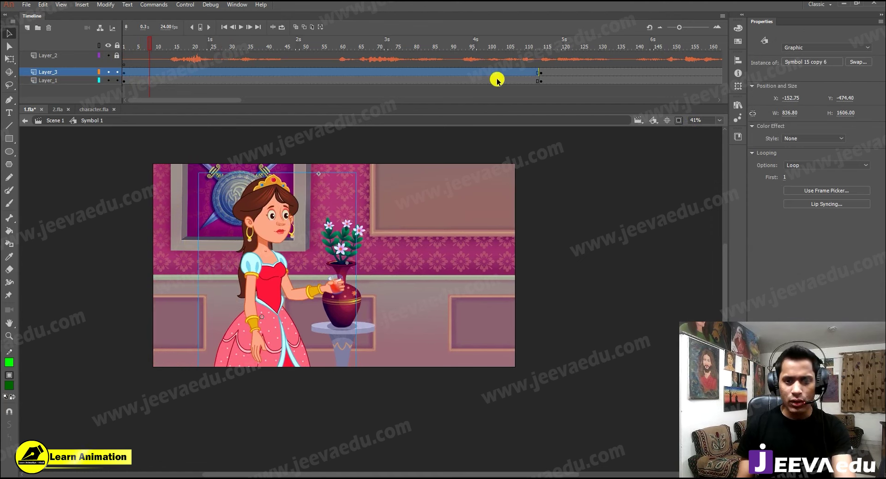
pyautogui.click(536, 73)
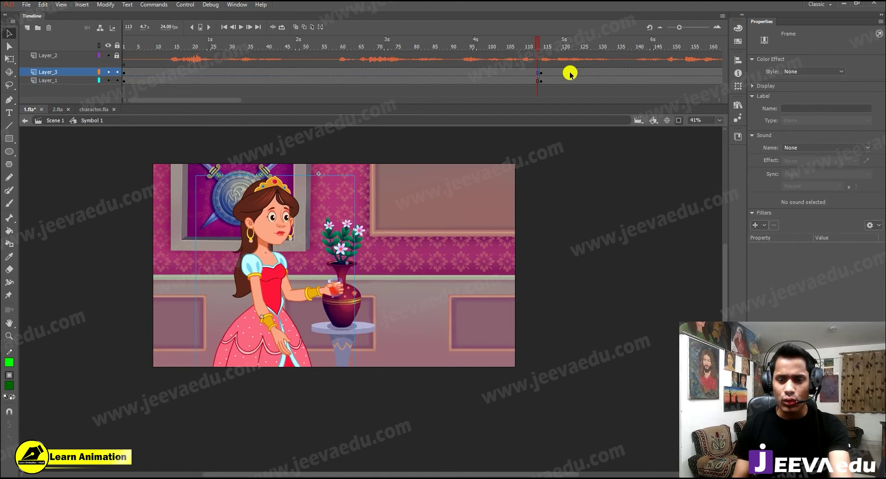
pyautogui.press('Return')
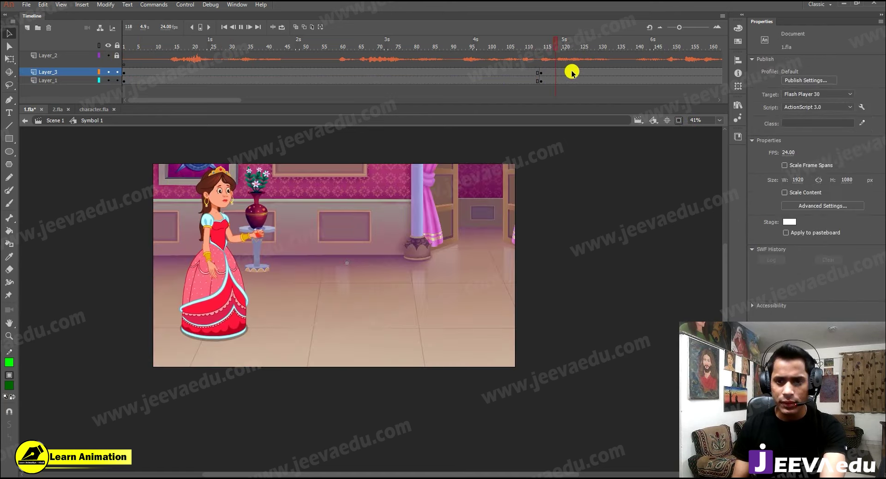
pyautogui.press('Return')
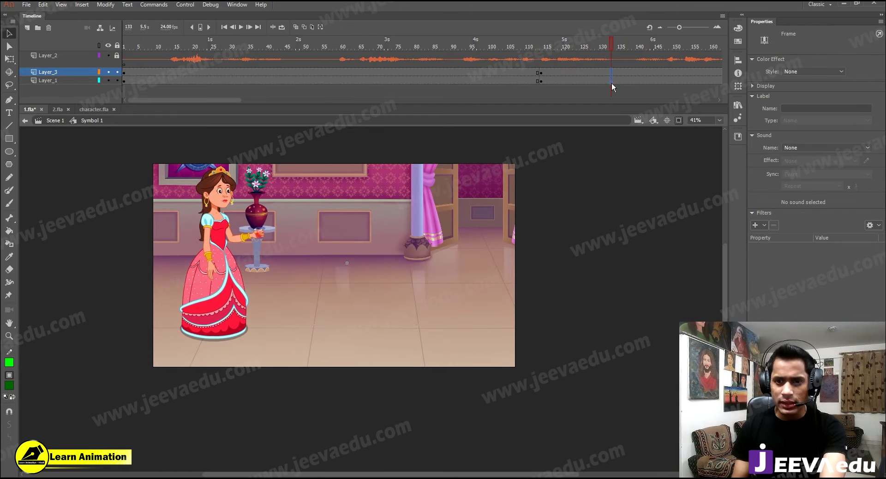
pyautogui.click(612, 82)
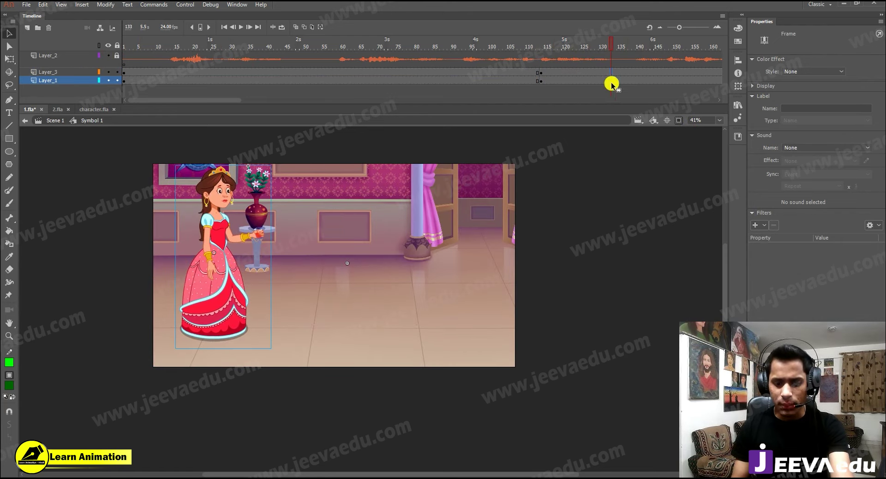
# Clear the keyframes at frame 114 on Layer_3 and Layer_1 so the first shot runs up to frame 133
pyautogui.click(540, 80)
pyautogui.rightClick(541, 80)
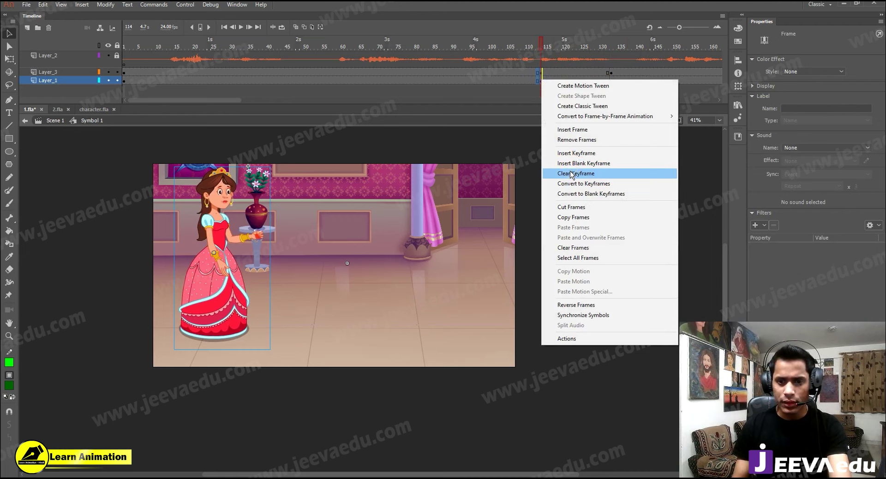
pyautogui.click(573, 174)
pyautogui.click(521, 43)
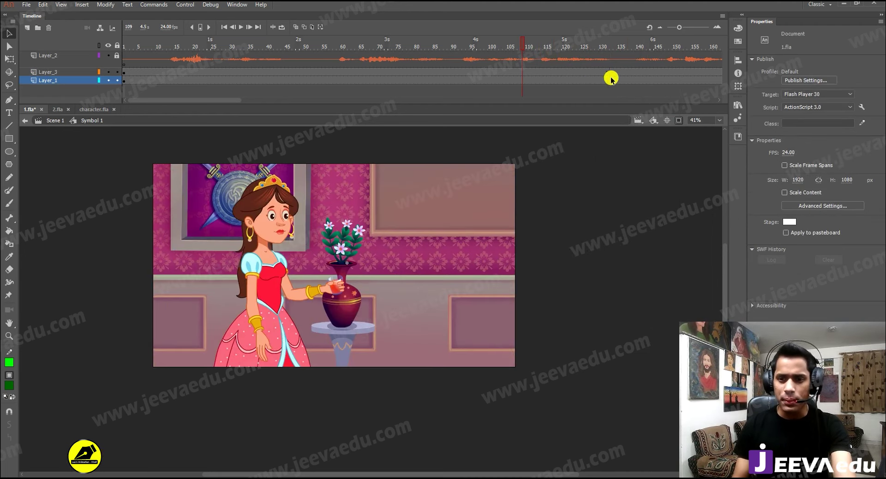
# Insert keyframes at frame 132 on both layers and create a classic tween on the princess layer across the first shot
pyautogui.moveTo(606, 73); pyautogui.dragTo(605, 84)
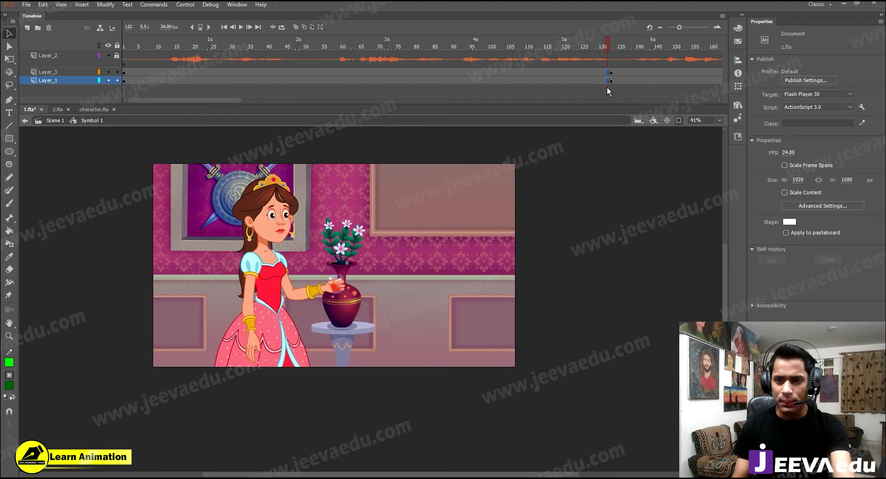
pyautogui.click(607, 82)
pyautogui.click(358, 99)
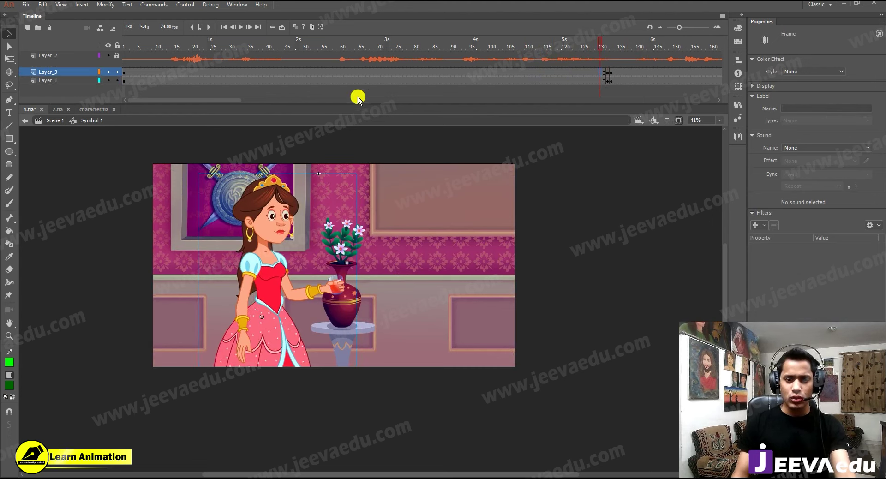
pyautogui.rightClick(480, 76)
pyautogui.click(501, 97)
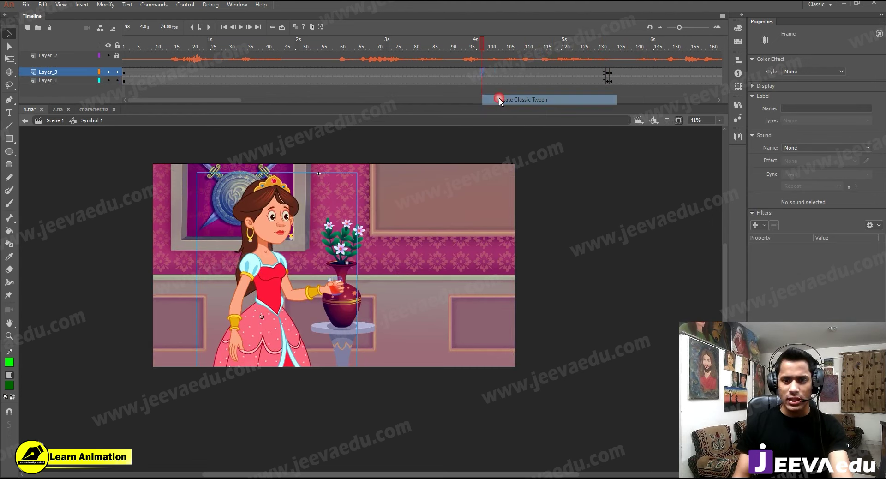
# Move the princess left until she is fully off the stage at frame 1, and play her entrance
pyautogui.click(125, 73)
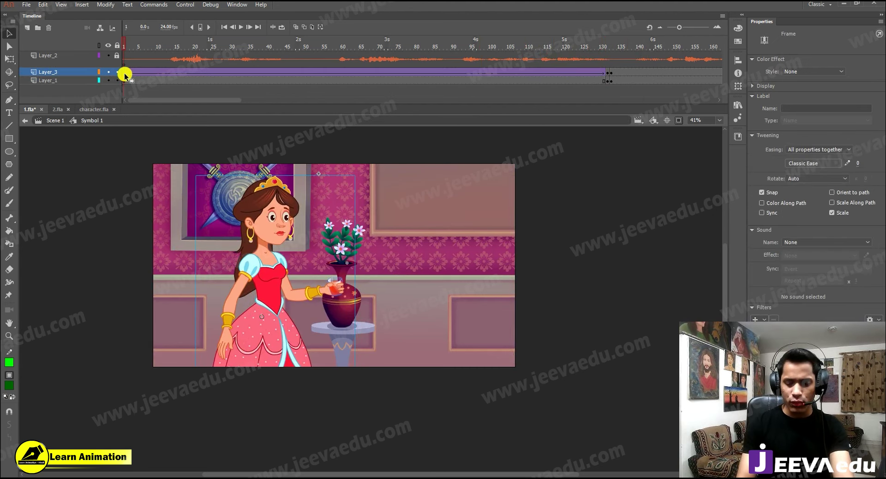
pyautogui.hotkey('shift', 'Left')
pyautogui.hotkey('shift', 'Left')
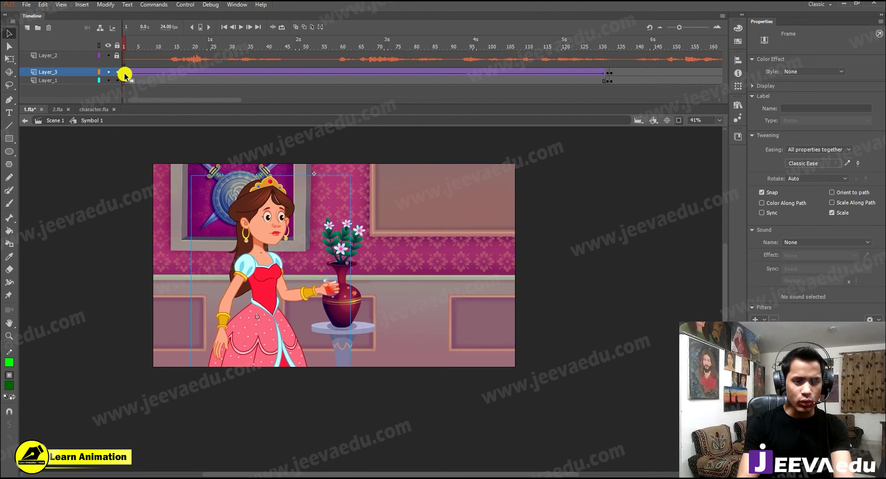
pyautogui.hotkey('shift', 'Left')
pyautogui.hotkey('shift', 'Left')
pyautogui.hotkey('shift', 'Left')
pyautogui.hotkey('shift', 'Left')
pyautogui.hotkey('shift', 'Left')
pyautogui.hotkey('shift', 'Left')
pyautogui.hotkey('shift', 'Left')
pyautogui.hotkey('shift', 'Left')
pyautogui.hotkey('shift', 'Left')
pyautogui.hotkey('shift', 'Left')
pyautogui.hotkey('shift', 'Left')
pyautogui.hotkey('shift', 'Left')
pyautogui.hotkey('shift', 'Left')
pyautogui.hotkey('shift', 'Left')
pyautogui.hotkey('shift', 'Left')
pyautogui.hotkey('shift', 'Left')
pyautogui.hotkey('shift', 'Left')
pyautogui.hotkey('shift', 'Left')
pyautogui.hotkey('shift', 'Left')
pyautogui.hotkey('shift', 'Left')
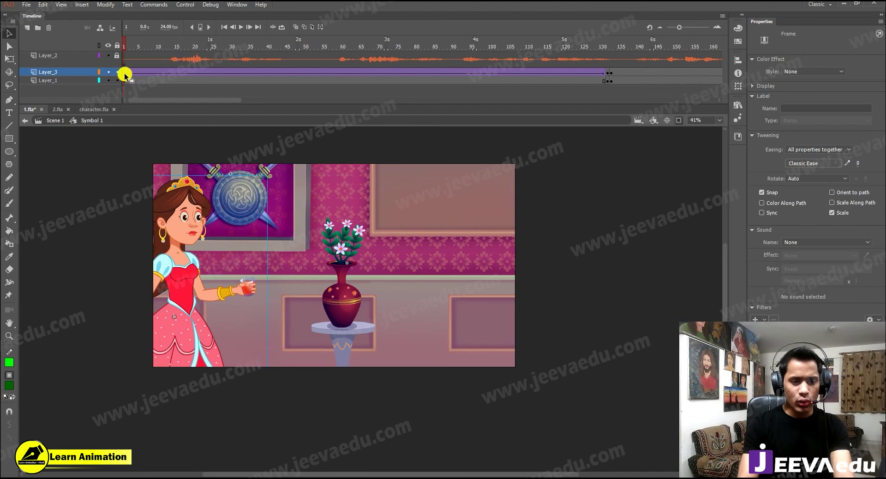
pyautogui.hotkey('shift', 'Left')
pyautogui.hotkey('shift', 'Left')
pyautogui.hotkey('shift', 'Left')
pyautogui.hotkey('shift', 'Left')
pyautogui.hotkey('shift', 'Left')
pyautogui.hotkey('shift', 'Left')
pyautogui.hotkey('shift', 'Left')
pyautogui.hotkey('shift', 'Left')
pyautogui.hotkey('shift', 'Left')
pyautogui.hotkey('shift', 'Left')
pyautogui.hotkey('shift', 'Left')
pyautogui.hotkey('shift', 'Left')
pyautogui.hotkey('shift', 'Left')
pyautogui.hotkey('shift', 'Left')
pyautogui.hotkey('shift', 'Left')
pyautogui.hotkey('shift', 'Left')
pyautogui.hotkey('shift', 'Left')
pyautogui.hotkey('shift', 'Left')
pyautogui.hotkey('shift', 'Left')
pyautogui.hotkey('shift', 'Left')
pyautogui.hotkey('shift', 'Left')
pyautogui.hotkey('shift', 'Left')
pyautogui.hotkey('shift', 'Left')
pyautogui.hotkey('shift', 'Left')
pyautogui.hotkey('shift', 'Left')
pyautogui.hotkey('shift', 'Left')
pyautogui.hotkey('shift', 'Left')
pyautogui.hotkey('shift', 'Left')
pyautogui.hotkey('shift', 'Left')
pyautogui.hotkey('shift', 'Left')
pyautogui.hotkey('shift', 'Left')
pyautogui.hotkey('shift', 'Left')
pyautogui.hotkey('shift', 'Left')
pyautogui.hotkey('shift', 'Left')
pyautogui.hotkey('shift', 'Left')
pyautogui.hotkey('shift', 'Left')
pyautogui.hotkey('shift', 'Left')
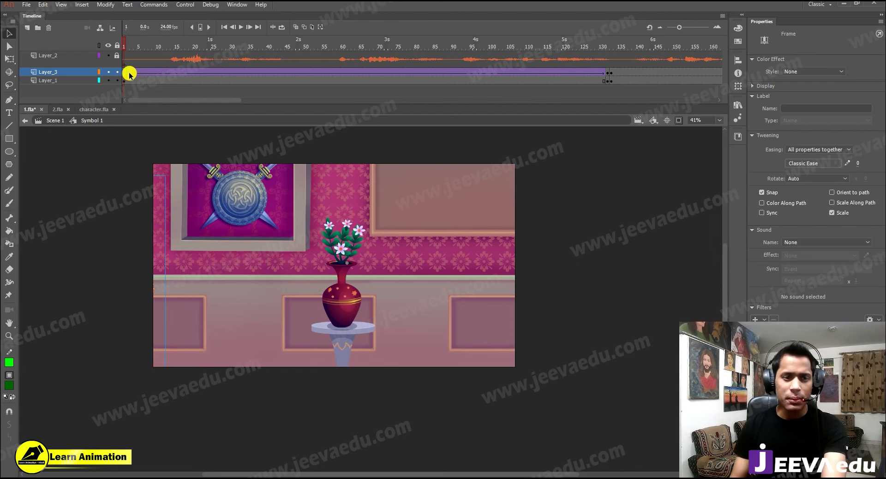
pyautogui.press('Return')
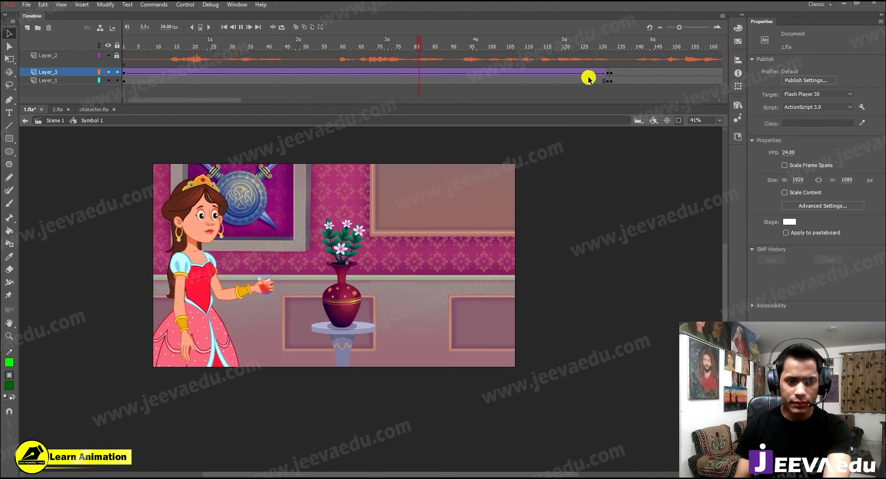
pyautogui.press('Return')
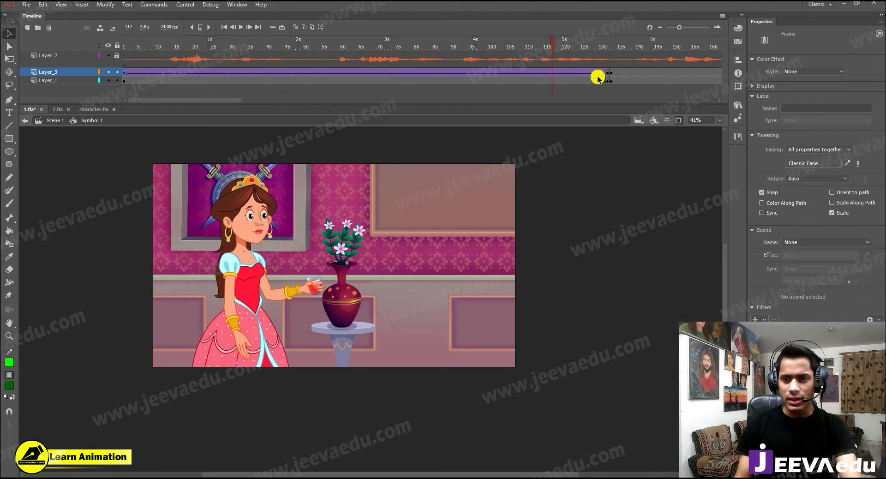
# Move the princess at frame 132 right past the vase to about X 347, Y -474
pyautogui.click(608, 72)
pyautogui.moveTo(343, 259); pyautogui.dragTo(365, 259)
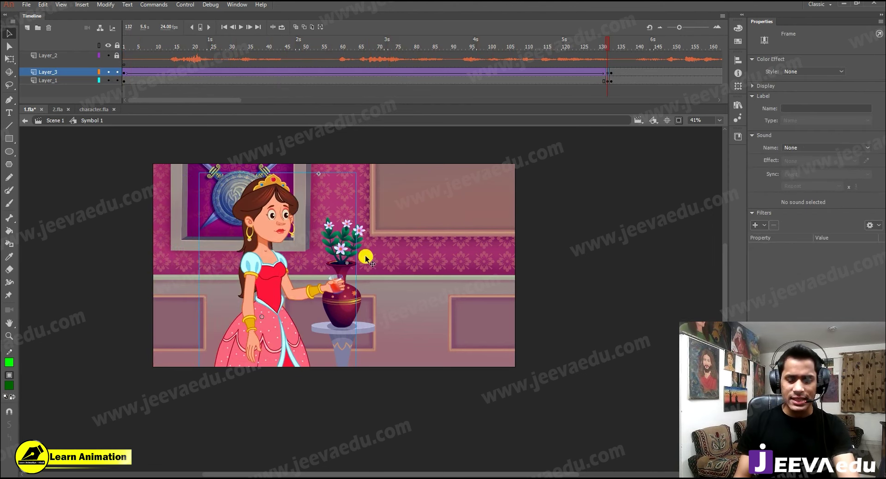
pyautogui.click(276, 273)
pyautogui.press('z')
pyautogui.click(346, 277)
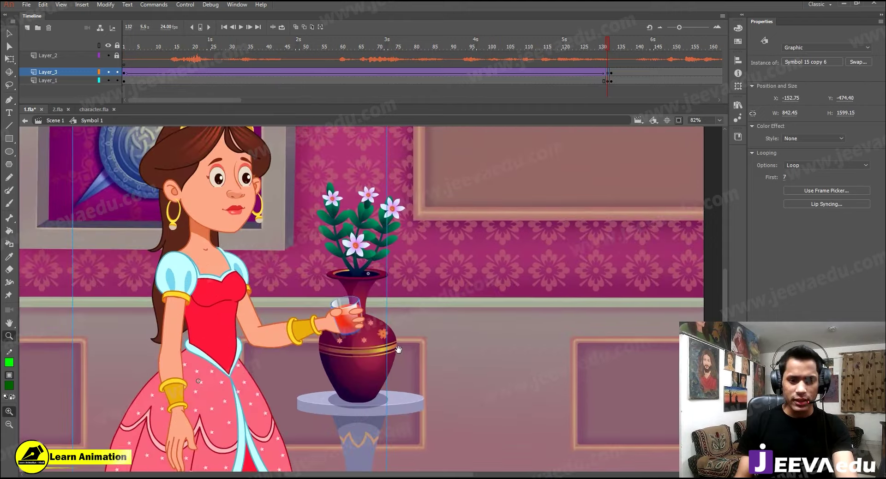
pyautogui.click(720, 121)
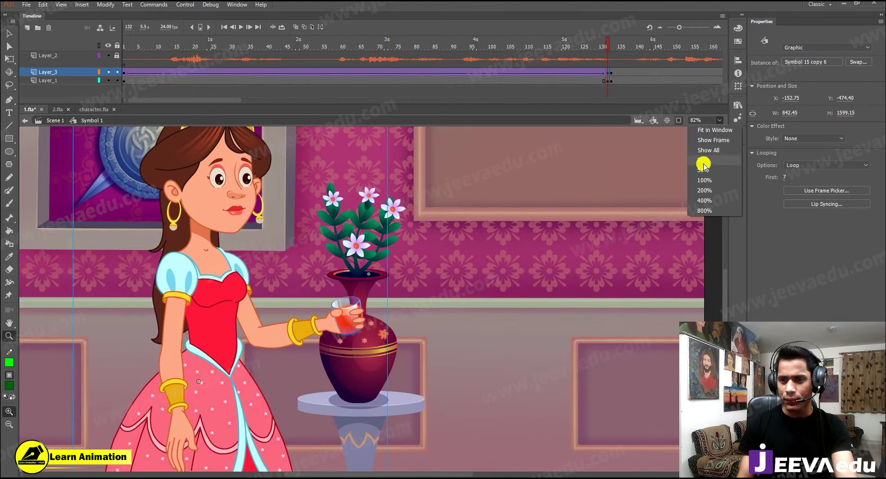
pyautogui.click(704, 161)
pyautogui.click(719, 121)
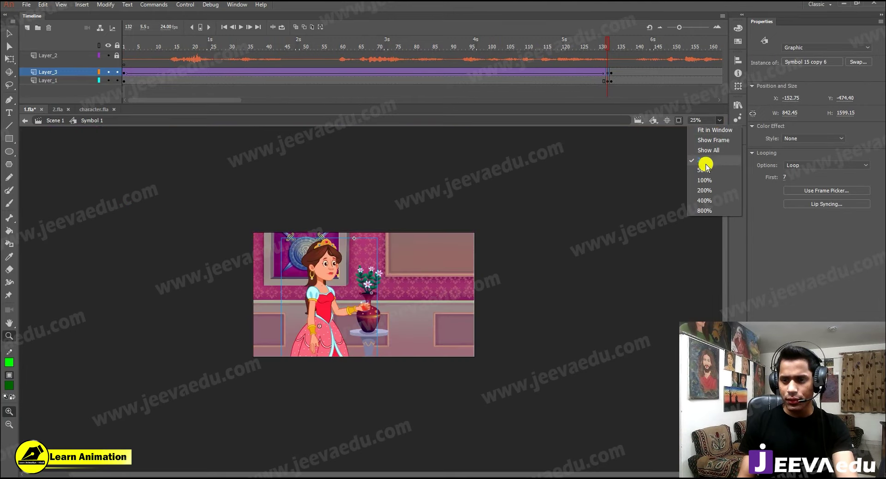
pyautogui.click(704, 167)
pyautogui.moveTo(462, 288); pyautogui.dragTo(399, 325)
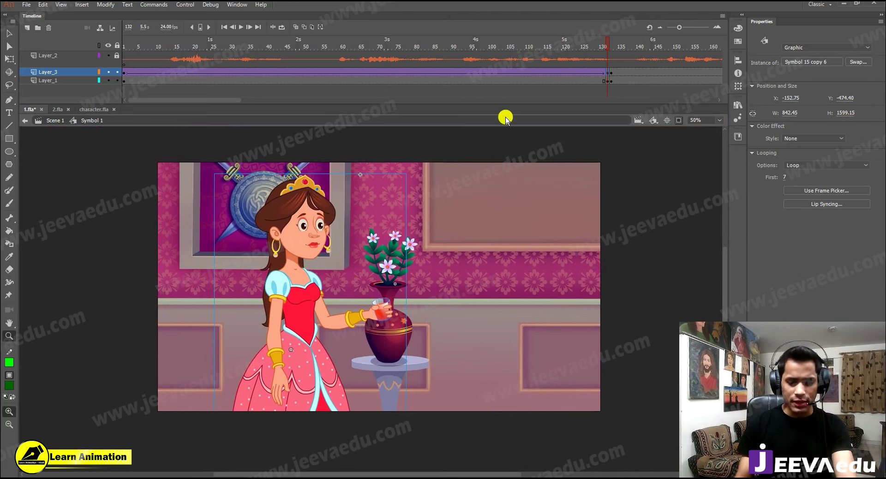
pyautogui.hotkey('shift', 'Right')
pyautogui.hotkey('shift', 'Right')
pyautogui.hotkey('shift', 'Right')
pyautogui.hotkey('shift', 'Right')
pyautogui.hotkey('shift', 'Right')
pyautogui.hotkey('shift', 'Right')
pyautogui.hotkey('shift', 'Right')
pyautogui.hotkey('shift', 'Right')
pyautogui.hotkey('shift', 'Right')
pyautogui.hotkey('shift', 'Right')
pyautogui.hotkey('shift', 'Right')
pyautogui.hotkey('shift', 'Right')
pyautogui.hotkey('shift', 'Right')
pyautogui.hotkey('shift', 'Right')
pyautogui.hotkey('shift', 'Right')
pyautogui.hotkey('shift', 'Right')
pyautogui.hotkey('shift', 'Right')
pyautogui.hotkey('shift', 'Right')
pyautogui.hotkey('shift', 'Right')
pyautogui.hotkey('shift', 'Right')
pyautogui.hotkey('shift', 'Right')
pyautogui.hotkey('shift', 'Right')
pyautogui.hotkey('shift', 'Right')
pyautogui.hotkey('shift', 'Right')
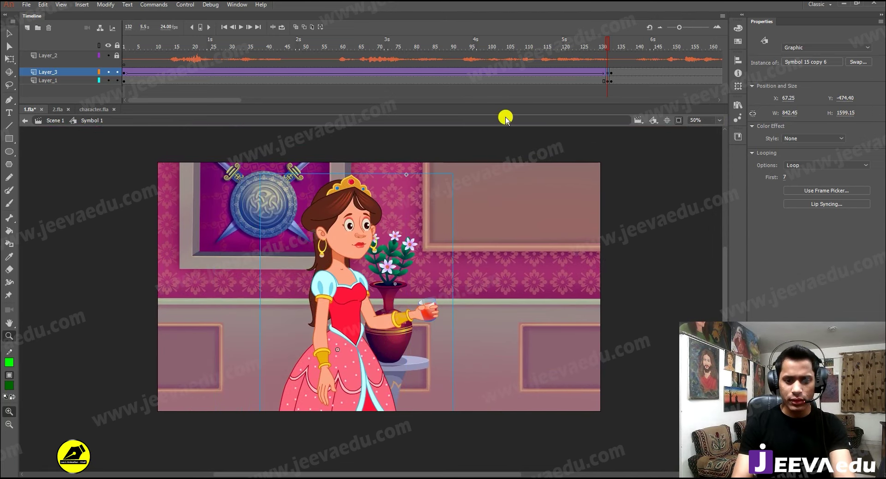
pyautogui.hotkey('shift', 'Right')
pyautogui.hotkey('shift', 'Right')
pyautogui.hotkey('shift', 'Right')
pyautogui.hotkey('shift', 'Right')
pyautogui.hotkey('shift', 'Right')
pyautogui.hotkey('shift', 'Right')
pyautogui.hotkey('shift', 'Right')
pyautogui.hotkey('shift', 'Right')
pyautogui.hotkey('shift', 'Right')
pyautogui.hotkey('shift', 'Right')
pyautogui.hotkey('shift', 'Right')
pyautogui.hotkey('shift', 'Right')
pyautogui.hotkey('shift', 'Right')
pyautogui.hotkey('shift', 'Right')
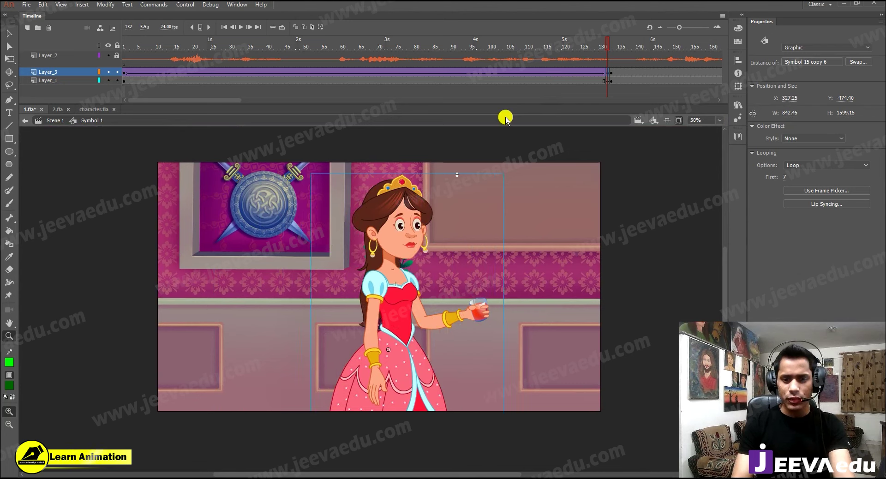
# Create a classic tween on the background layer across the first shot and select its end keyframe at frame 132
pyautogui.keyDown('shift'); pyautogui.click(595, 81); pyautogui.keyUp('shift')
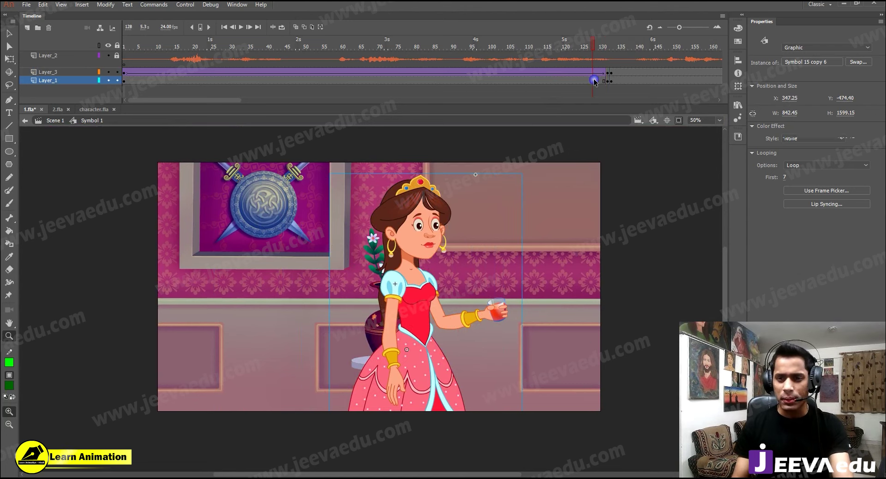
pyautogui.rightClick(598, 81)
pyautogui.click(612, 104)
pyautogui.click(609, 80)
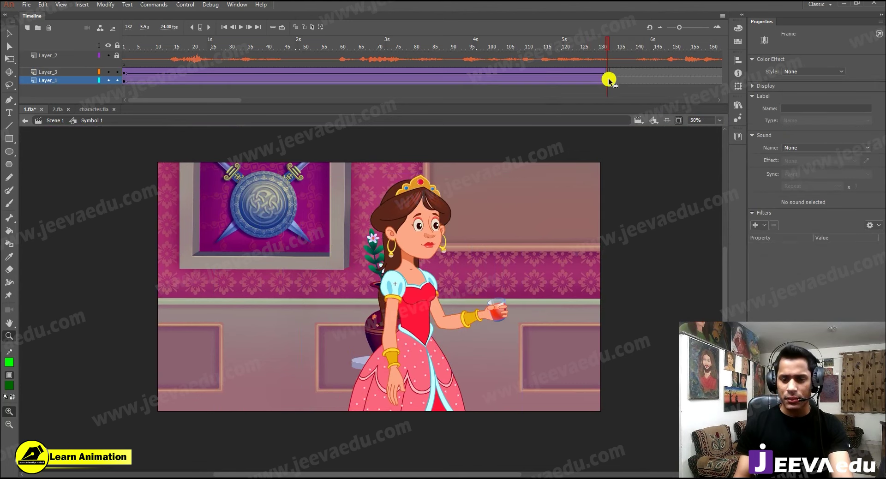
# Move the background about 180 px left at frame 132 so the vase and table show behind the princess
pyautogui.hotkey('shift', 'Left')
pyautogui.hotkey('shift', 'Left')
pyautogui.hotkey('shift', 'Left')
pyautogui.hotkey('shift', 'Left')
pyautogui.hotkey('shift', 'Left')
pyautogui.hotkey('shift', 'Left')
pyautogui.hotkey('shift', 'Left')
pyautogui.hotkey('shift', 'Left')
pyautogui.hotkey('shift', 'Left')
pyautogui.hotkey('shift', 'Left')
pyautogui.hotkey('shift', 'Left')
pyautogui.hotkey('shift', 'Left')
pyautogui.hotkey('shift', 'Left')
pyautogui.hotkey('shift', 'Left')
pyautogui.hotkey('shift', 'Left')
pyautogui.hotkey('shift', 'Left')
pyautogui.hotkey('shift', 'Left')
pyautogui.hotkey('shift', 'Left')
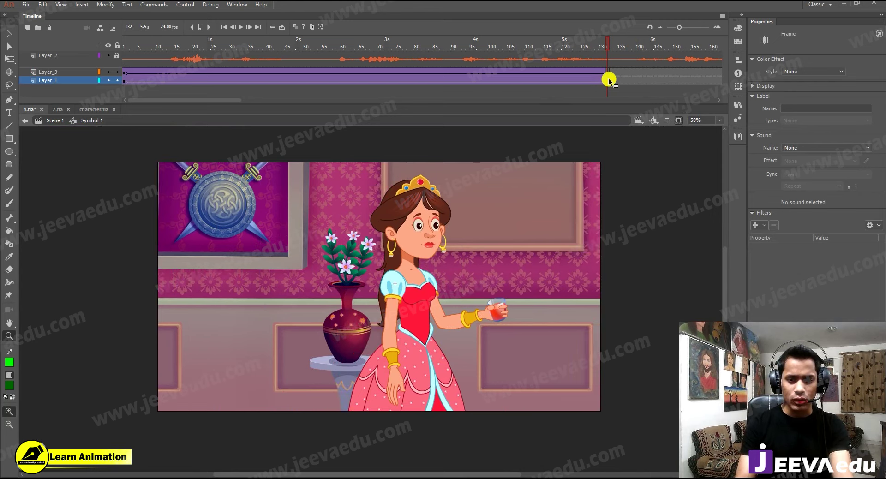
# Play the first shot with the moving background, and play it again with the background layer hidden
pyautogui.press('Return')
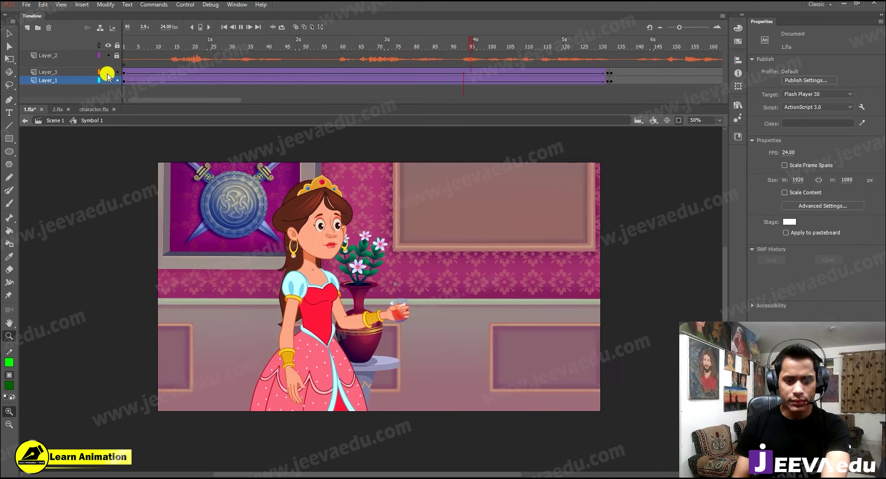
pyautogui.press('Return')
pyautogui.click(108, 56)
pyautogui.press('Return')
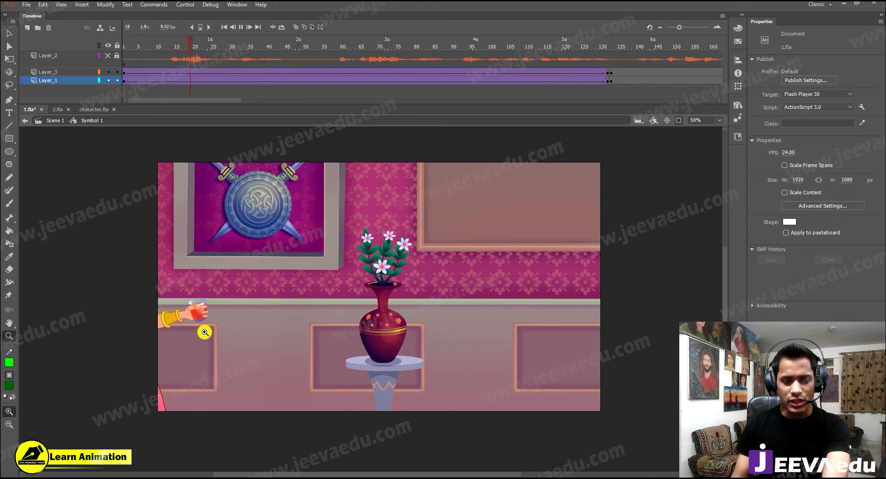
pyautogui.press('Return')
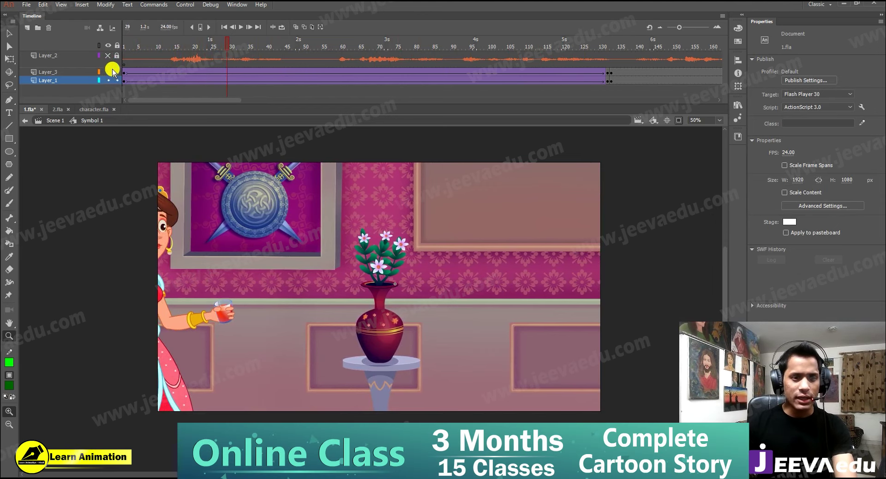
pyautogui.click(118, 73)
pyautogui.press('Return')
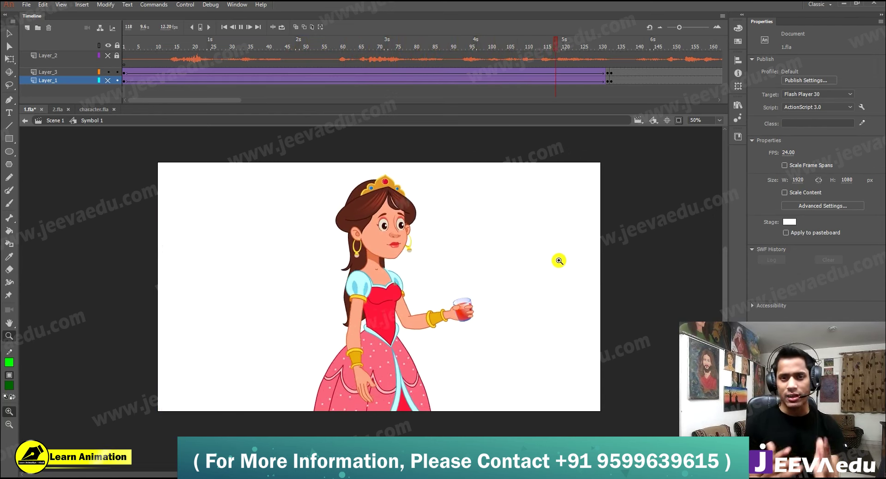
# Scrub along the dialogue audio past frame 132 and into the second shot
pyautogui.click(605, 55)
pyautogui.click(607, 56)
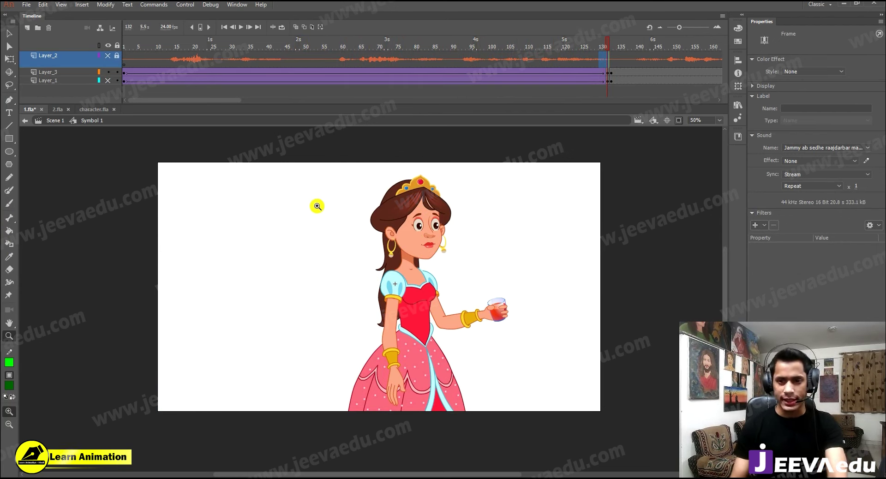
pyautogui.moveTo(250, 57); pyautogui.dragTo(459, 65)
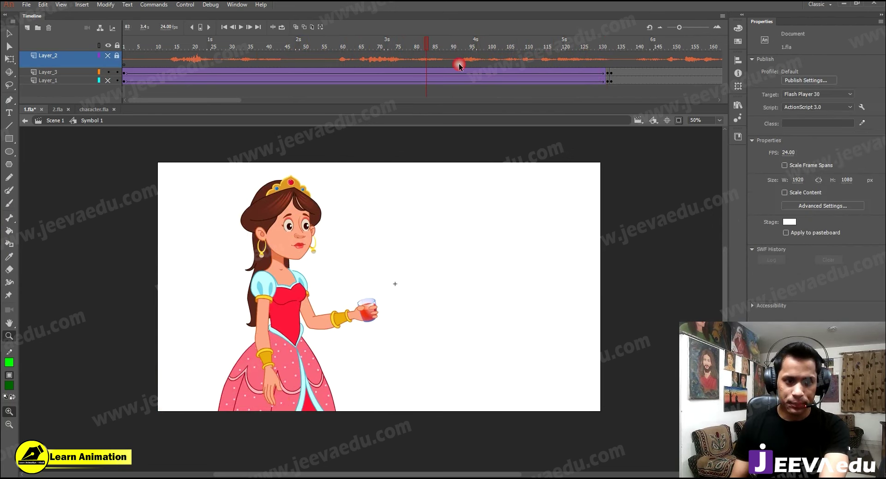
pyautogui.moveTo(394, 57); pyautogui.dragTo(709, 79)
pyautogui.click(460, 81)
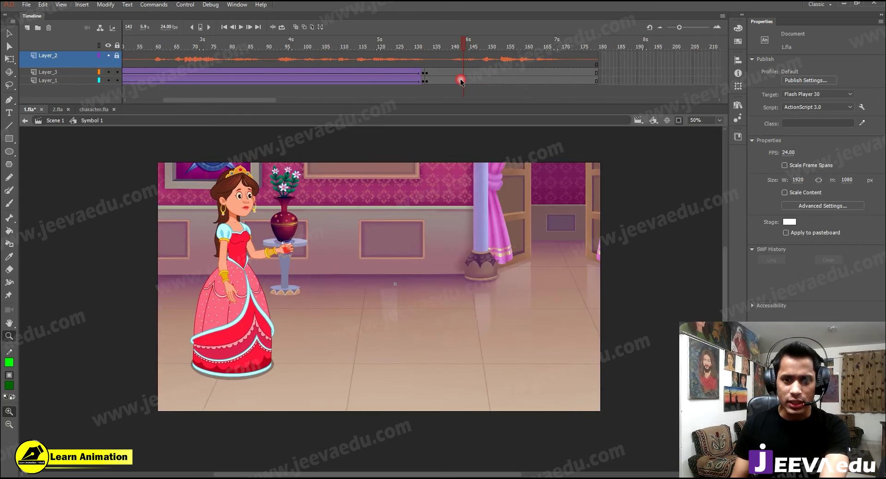
# Remove the palace background from the second shot at frame 133 and hide the princess layer
pyautogui.click(433, 81)
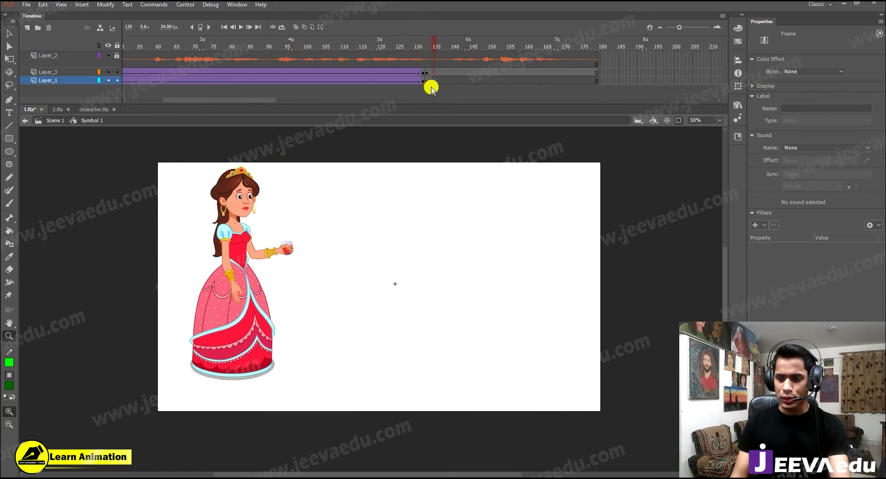
pyautogui.click(433, 84)
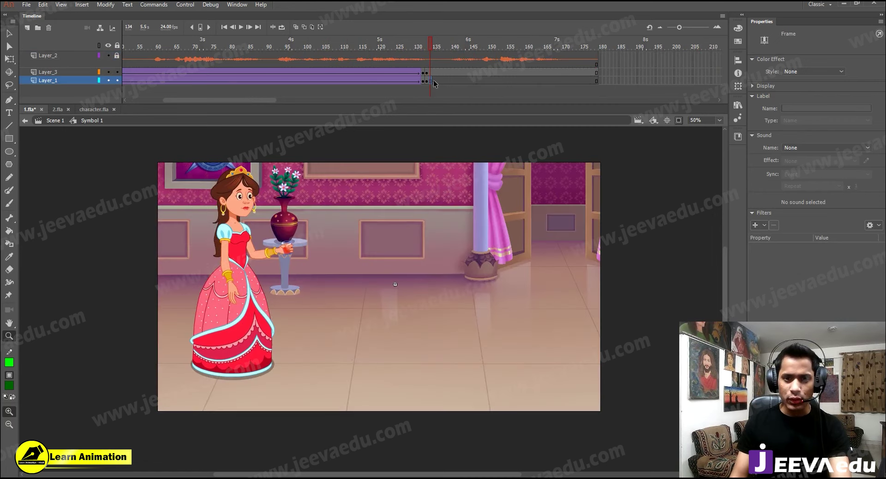
pyautogui.click(425, 81)
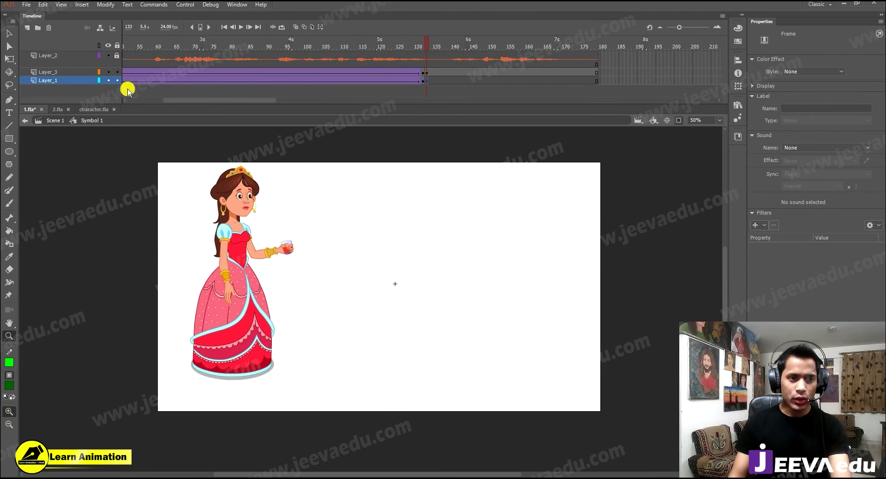
pyautogui.click(108, 73)
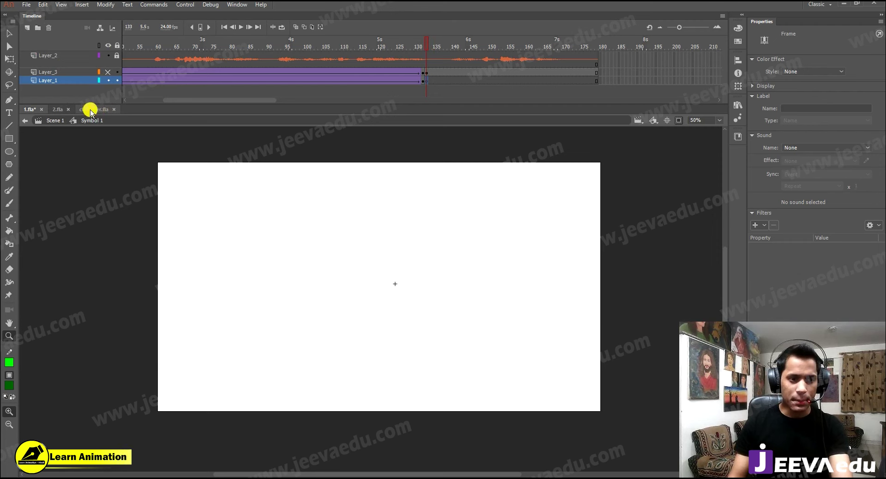
# Copy the bedroom background from 2.fla onto frame 133 of the background layer in 1.fla
pyautogui.click(65, 113)
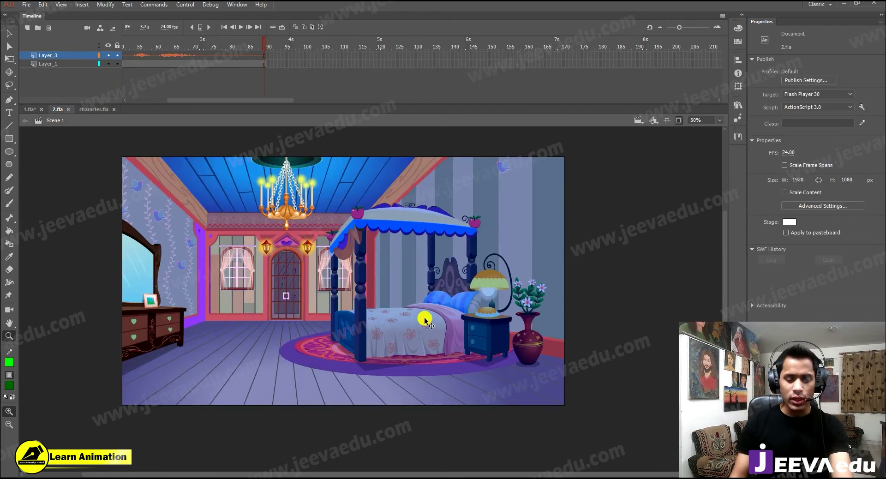
pyautogui.click(409, 325)
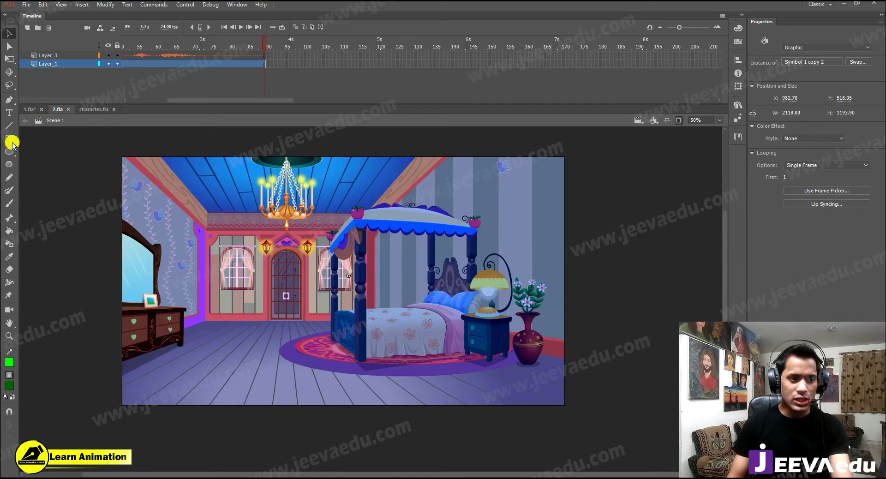
pyautogui.click(30, 109)
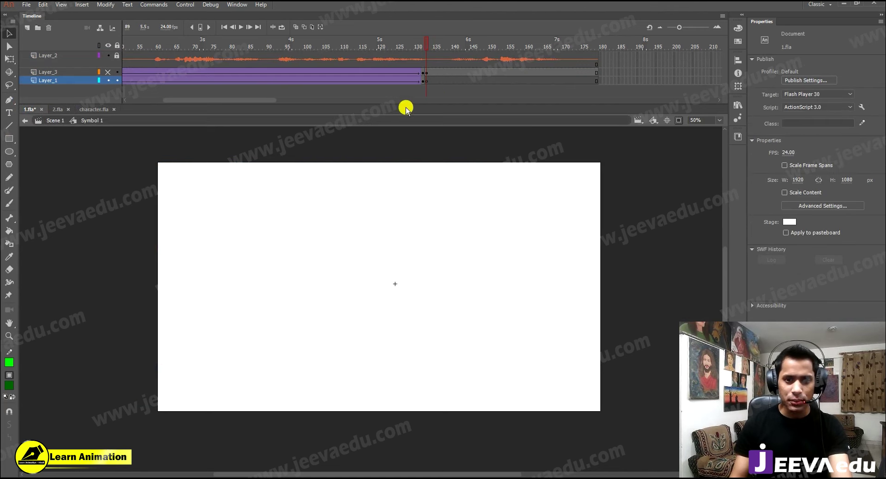
pyautogui.click(426, 81)
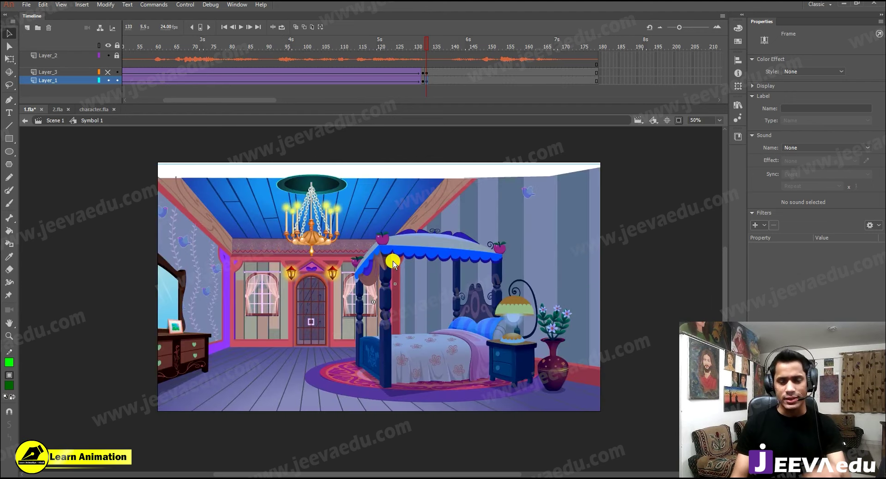
# Position the bedroom background over the stage at about X -45, Y 4, and scale it to 102%
pyautogui.moveTo(410, 344); pyautogui.dragTo(422, 327)
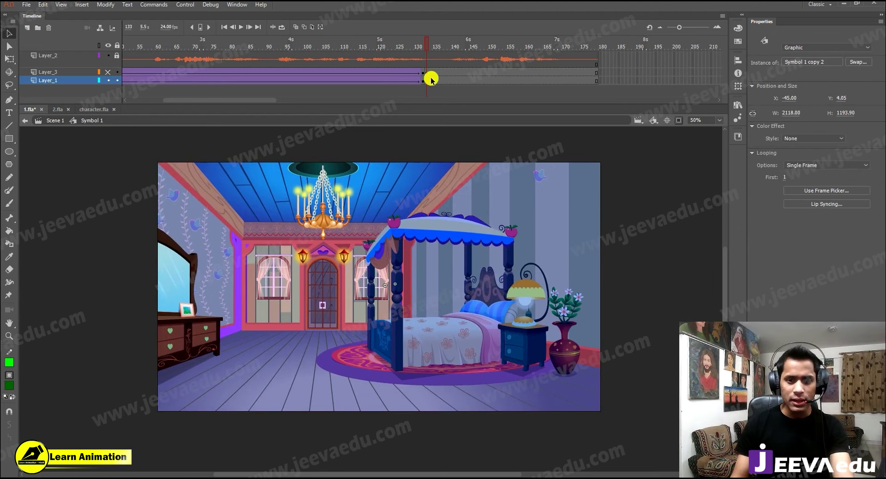
pyautogui.hotkey('ctrl', 'alt', 's')
pyautogui.write('102')
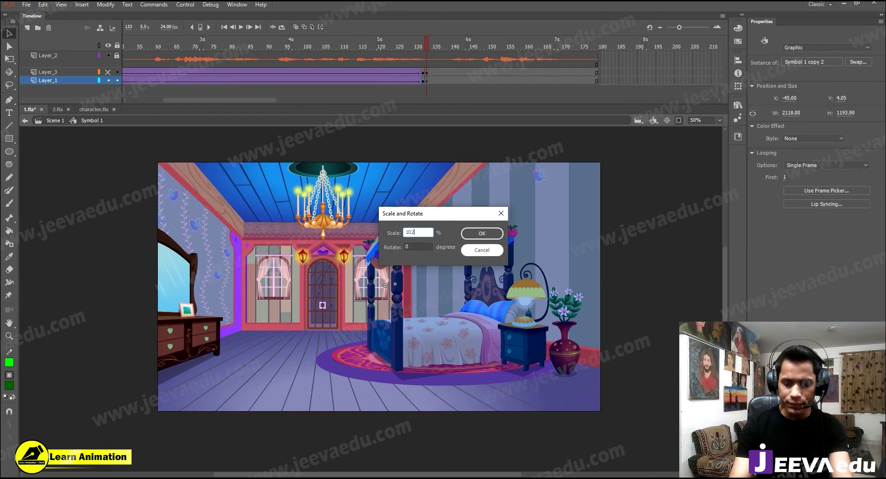
pyautogui.press('Return')
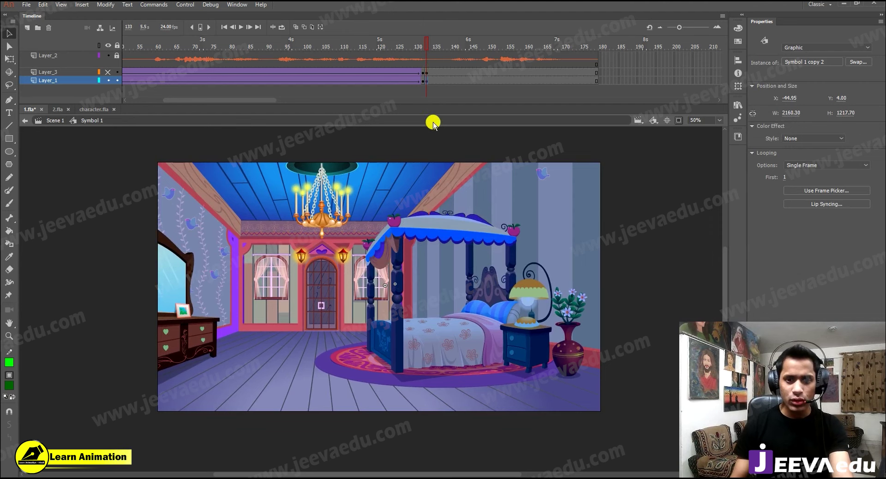
# Add a new layer above the princess layer and insert a keyframe on it at frame 133
pyautogui.click(55, 72)
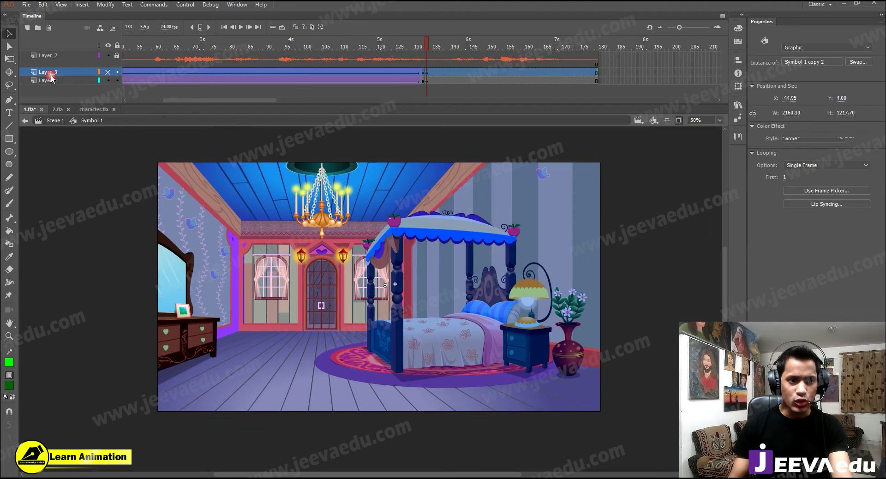
pyautogui.click(28, 30)
pyautogui.click(428, 72)
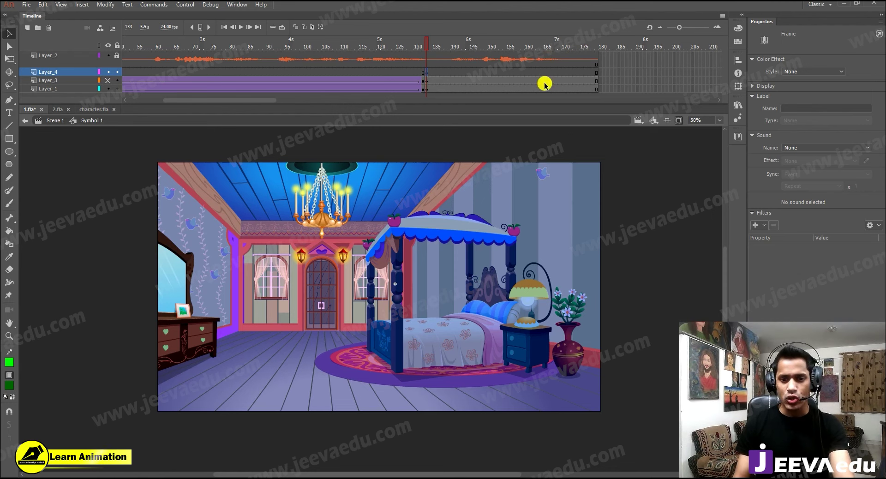
# Copy the prince from character.fla and paste him at frame 133 on the new layer in 1.fla
pyautogui.click(93, 109)
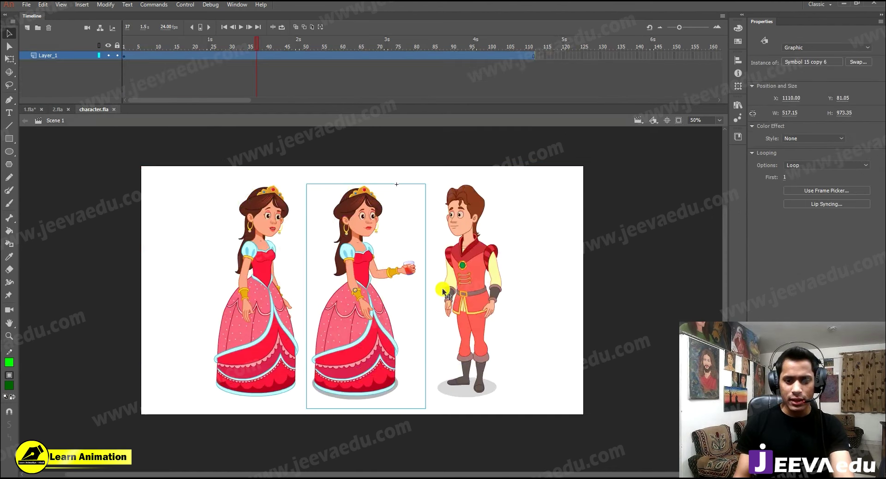
pyautogui.click(483, 267)
pyautogui.press('z')
pyautogui.click(479, 265)
pyautogui.click(423, 267)
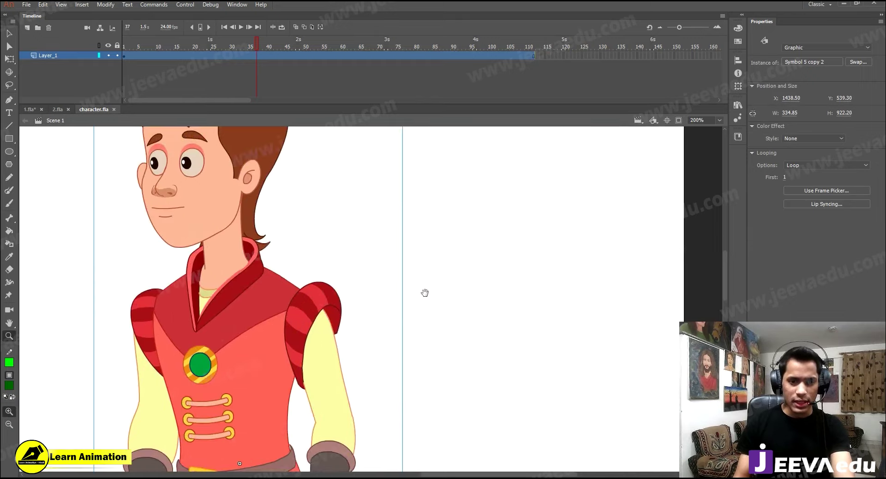
pyautogui.moveTo(389, 362); pyautogui.dragTo(512, 363)
pyautogui.scroll(-5, 488, 340)
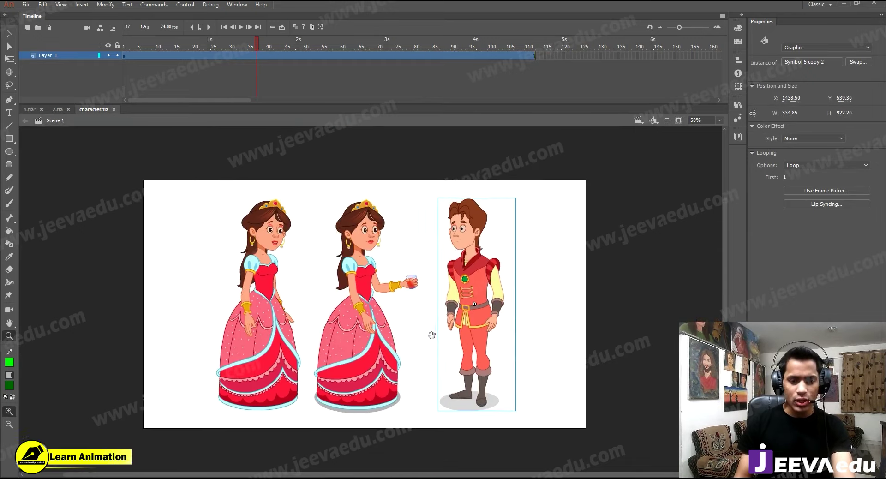
pyautogui.press('v')
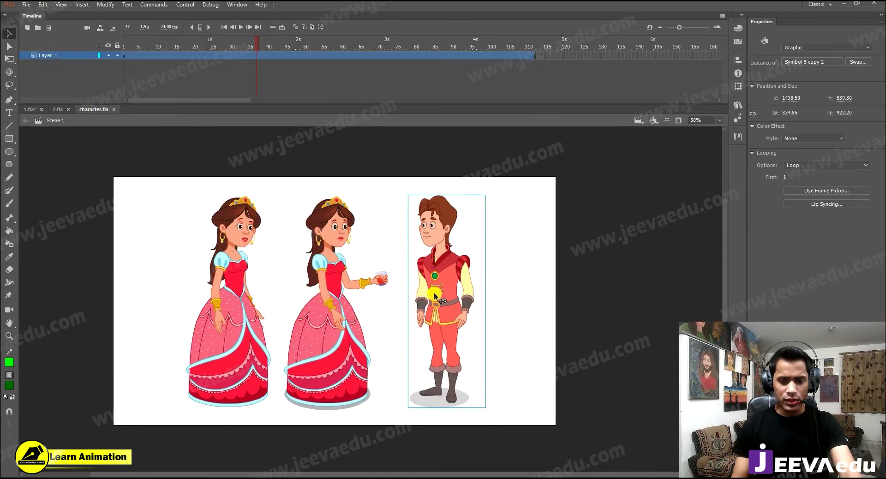
pyautogui.click(30, 110)
pyautogui.click(611, 70)
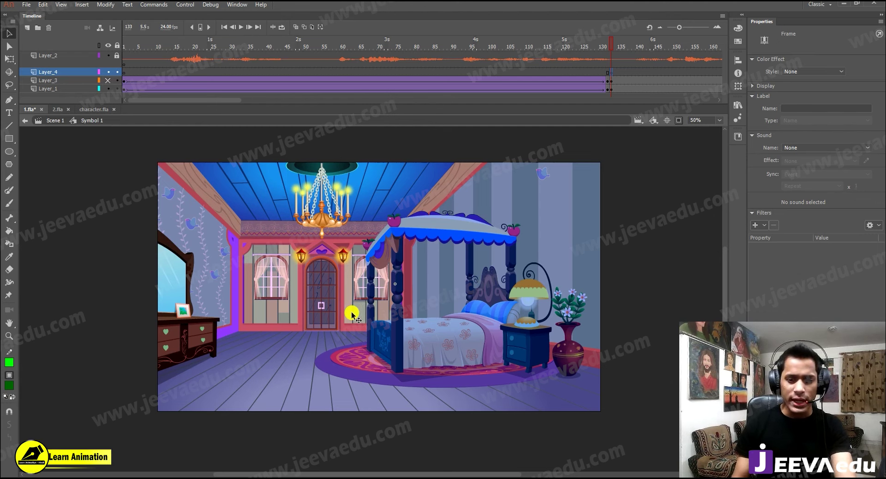
pyautogui.hotkey('ctrl', 'v')
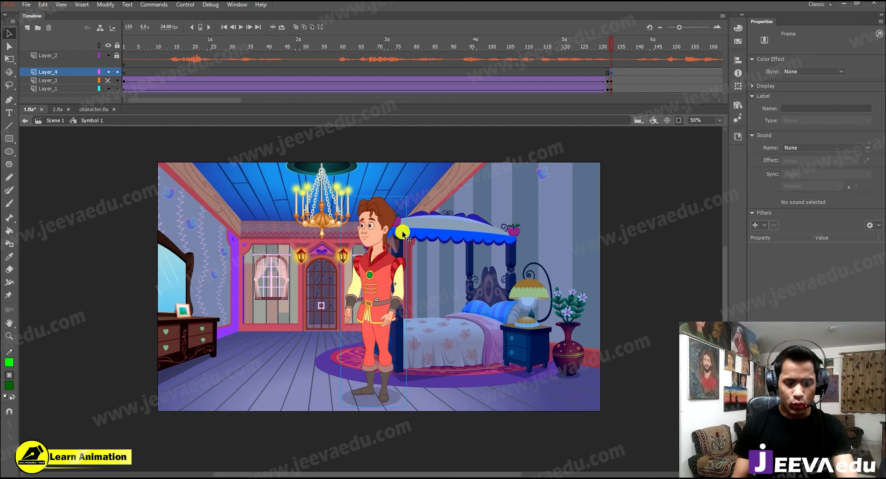
# Scale the prince down in 90% steps to about 545 px tall and place him on the rug beside the bed
pyautogui.hotkey('ctrl', 'alt', 's')
pyautogui.write('90')
pyautogui.press('Return')
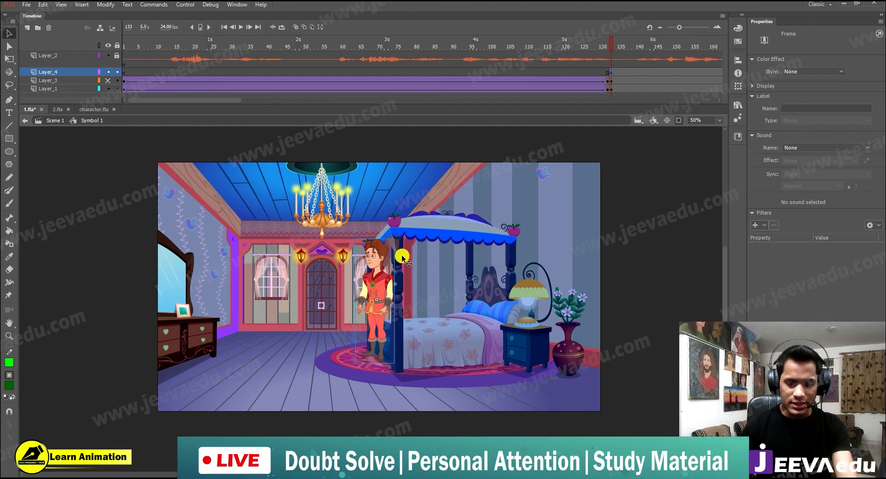
pyautogui.click(377, 326)
pyautogui.moveTo(382, 299); pyautogui.dragTo(370, 320)
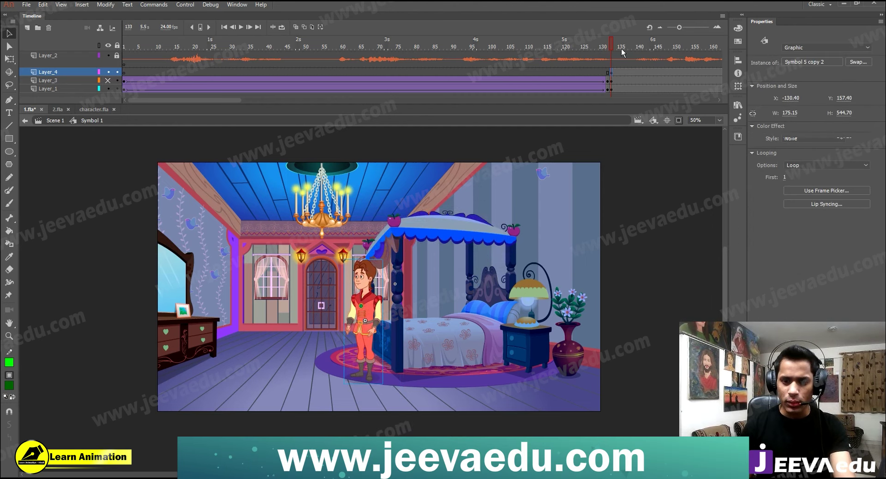
# Show the princess layer in the second shot and move the princess close to the prince, on the side he faces
pyautogui.click(578, 88)
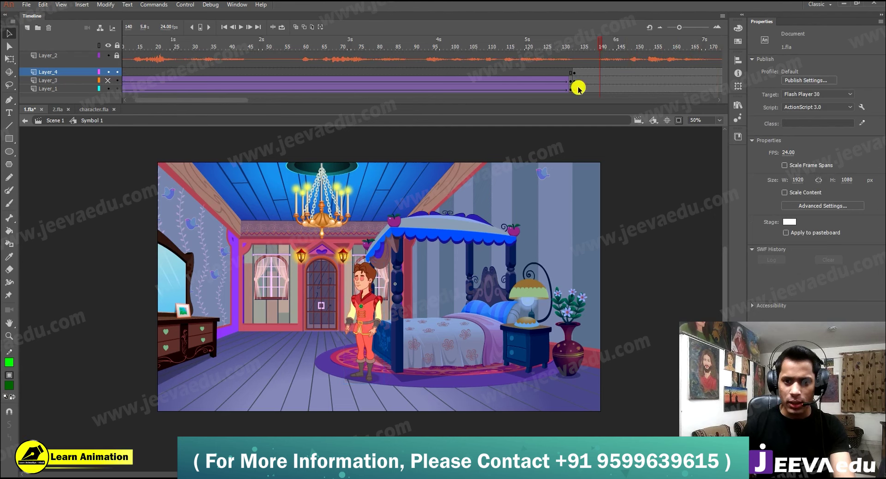
pyautogui.click(107, 81)
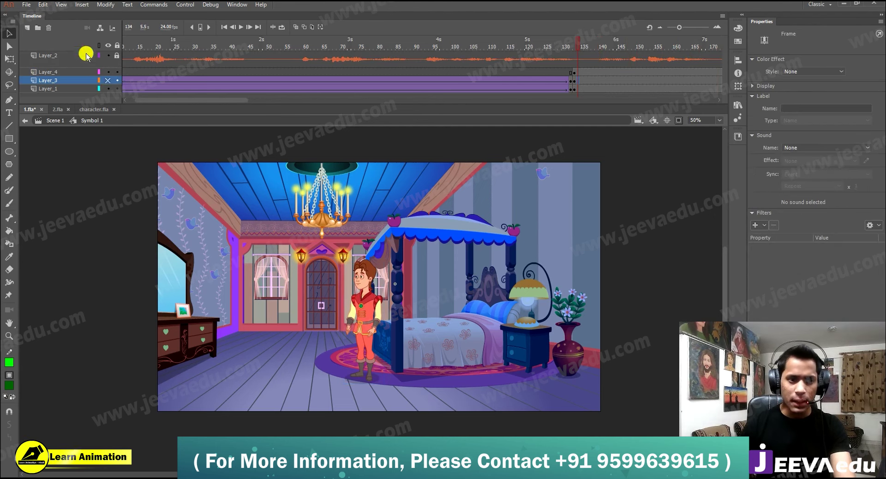
pyautogui.click(109, 89)
pyautogui.moveTo(249, 318); pyautogui.dragTo(306, 335)
# Scale the princess to 80% twice and lower her onto the bedroom floor, to about X -293, Y -177
pyautogui.hotkey('ctrl', 'alt', 's')
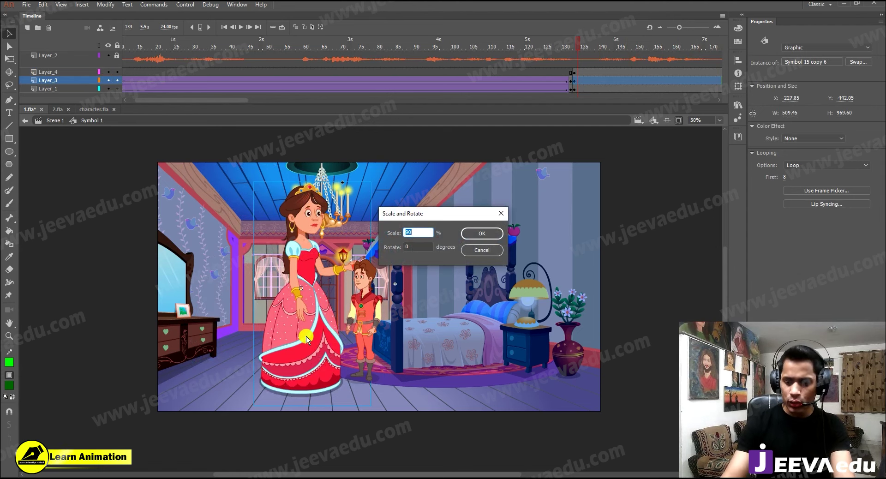
pyautogui.write('80')
pyautogui.press('Return')
pyautogui.hotkey('ctrl', 'alt', 's')
pyautogui.press('Return')
pyautogui.hotkey('shift', 'Down')
pyautogui.hotkey('shift', 'Down')
pyautogui.hotkey('shift', 'Down')
pyautogui.hotkey('shift', 'Down')
pyautogui.hotkey('shift', 'Down')
pyautogui.hotkey('shift', 'Down')
pyautogui.hotkey('shift', 'Down')
pyautogui.hotkey('shift', 'Down')
pyautogui.hotkey('shift', 'Down')
pyautogui.hotkey('shift', 'Down')
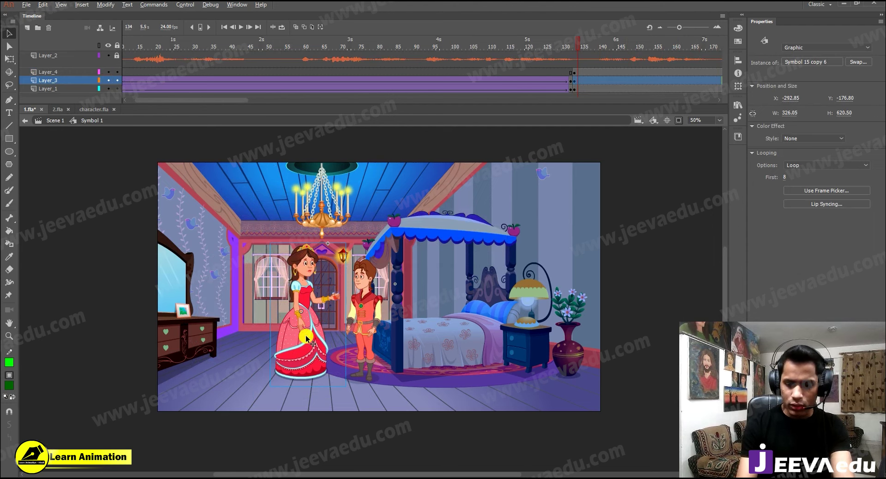
# Scale the princess down further to about 560 px tall and lower her level with the prince, at about X -304, Y -108
pyautogui.hotkey('ctrl', 'alt', 's')
pyautogui.write('9')
pyautogui.press('Return')
pyautogui.hotkey('ctrl', 'alt', 's')
pyautogui.press('Return')
pyautogui.hotkey('shift', 'Down')
pyautogui.hotkey('shift', 'Down')
pyautogui.hotkey('shift', 'Down')
pyautogui.hotkey('shift', 'Down')
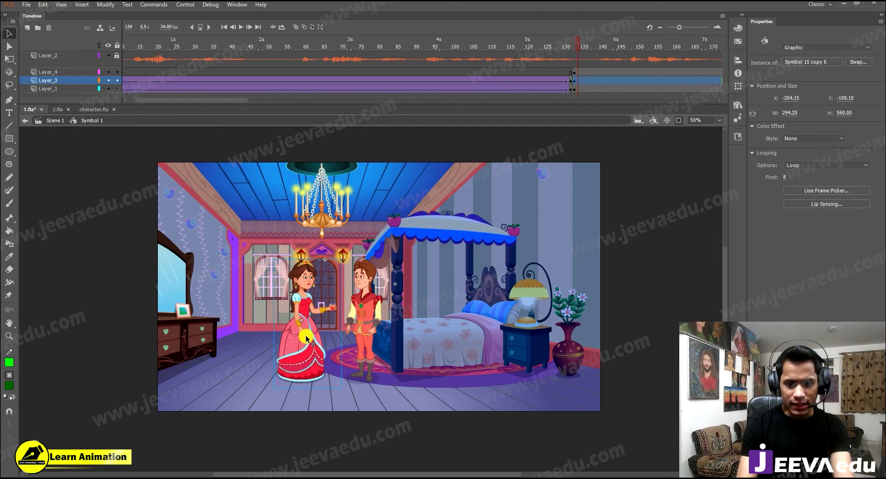
pyautogui.click(447, 317)
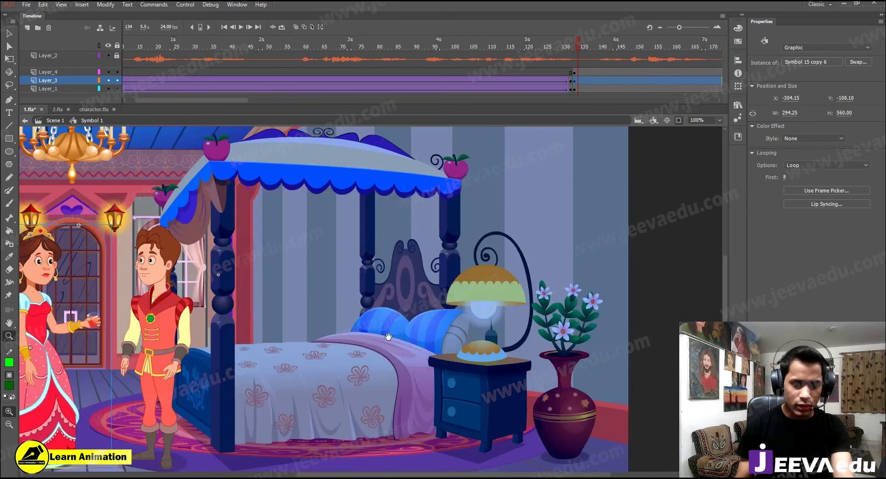
# Move the princess horizontally away from the prince, past the dresser, until she is mostly outside the stage edge
pyautogui.moveTo(269, 356); pyautogui.dragTo(415, 333)
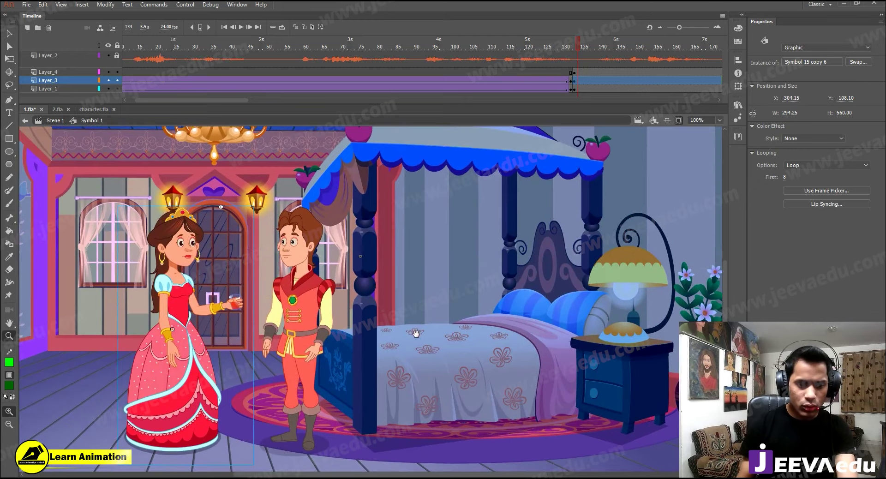
pyautogui.keyDown('alt'); pyautogui.click(260, 361); pyautogui.keyUp('alt')
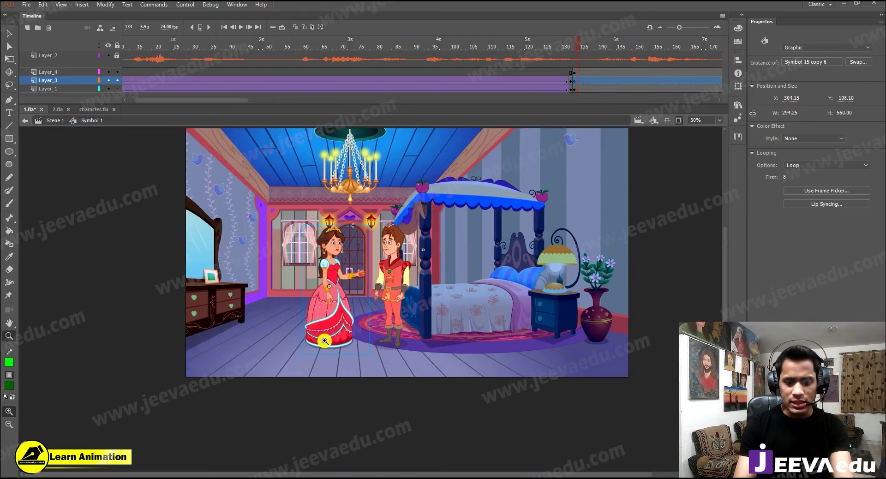
pyautogui.hotkey('shift', 'Left')
pyautogui.hotkey('shift', 'Left')
pyautogui.hotkey('shift', 'Left')
pyautogui.hotkey('shift', 'Left')
pyautogui.hotkey('shift', 'Left')
pyautogui.hotkey('shift', 'Left')
pyautogui.hotkey('shift', 'Left')
pyautogui.hotkey('shift', 'Left')
pyautogui.hotkey('shift', 'Left')
pyautogui.hotkey('shift', 'Left')
pyautogui.hotkey('shift', 'Left')
pyautogui.hotkey('shift', 'Left')
pyautogui.hotkey('shift', 'Left')
pyautogui.hotkey('shift', 'Left')
pyautogui.hotkey('shift', 'Left')
pyautogui.hotkey('shift', 'Left')
pyautogui.hotkey('shift', 'Left')
pyautogui.hotkey('shift', 'Left')
pyautogui.hotkey('shift', 'Left')
pyautogui.hotkey('shift', 'Left')
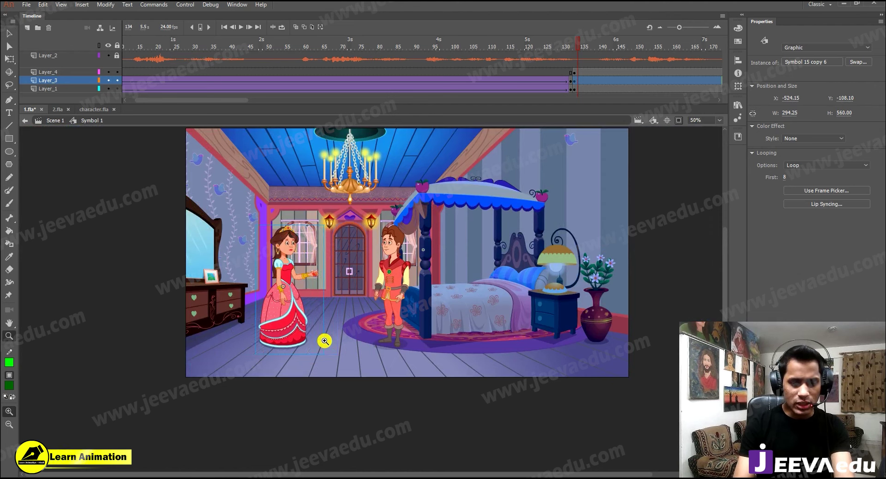
pyautogui.hotkey('shift', 'Left')
pyautogui.hotkey('shift', 'Left')
pyautogui.hotkey('shift', 'Left')
pyautogui.hotkey('shift', 'Left')
pyautogui.hotkey('shift', 'Left')
pyautogui.hotkey('shift', 'Left')
pyautogui.hotkey('shift', 'Left')
pyautogui.hotkey('shift', 'Left')
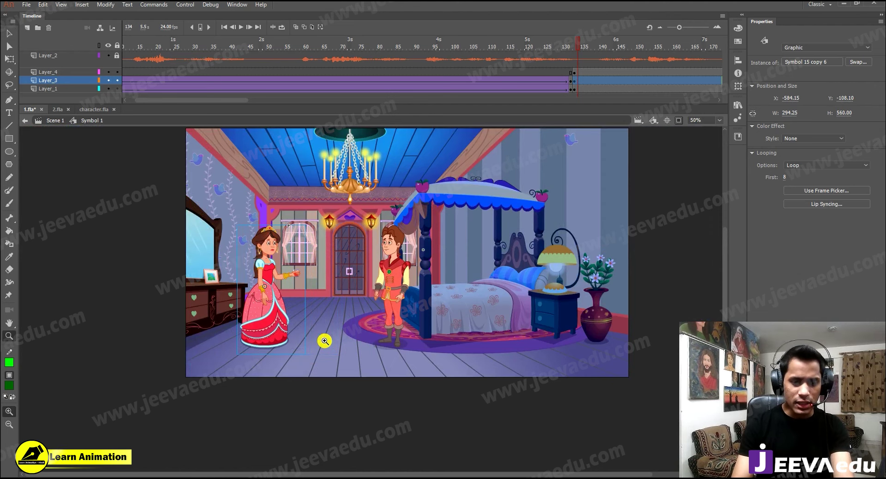
pyautogui.hotkey('shift', 'Left')
pyautogui.hotkey('shift', 'Left')
pyautogui.hotkey('shift', 'Left')
pyautogui.hotkey('shift', 'Left')
pyautogui.hotkey('shift', 'Left')
pyautogui.hotkey('shift', 'Left')
pyautogui.hotkey('shift', 'Left')
pyautogui.hotkey('shift', 'Left')
pyautogui.hotkey('shift', 'Left')
pyautogui.hotkey('shift', 'Left')
pyautogui.hotkey('shift', 'Left')
pyautogui.hotkey('shift', 'Left')
pyautogui.hotkey('shift', 'Left')
pyautogui.hotkey('shift', 'Left')
pyautogui.hotkey('shift', 'Left')
pyautogui.hotkey('shift', 'Left')
pyautogui.hotkey('shift', 'Left')
pyautogui.hotkey('shift', 'Left')
pyautogui.hotkey('shift', 'Left')
pyautogui.hotkey('shift', 'Left')
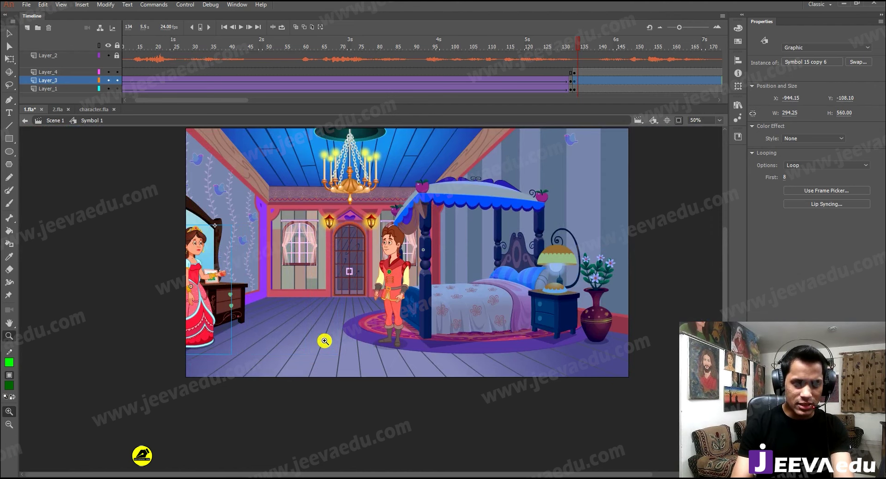
# Scale the bedroom background to 98% twice and once back up by 102%, to about 2116 px wide
pyautogui.press('v')
pyautogui.click(369, 337)
pyautogui.hotkey('ctrl', 'alt', 's')
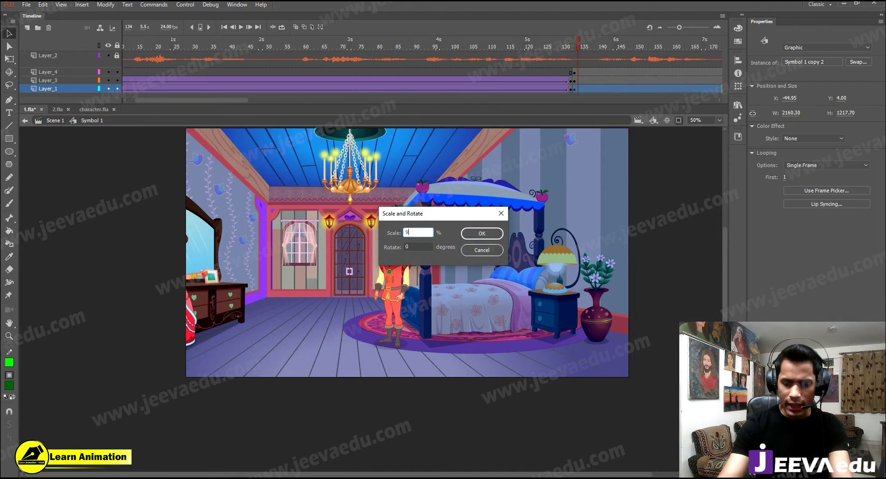
pyautogui.write('98')
pyautogui.press('Return')
pyautogui.hotkey('ctrl', 'alt', 's')
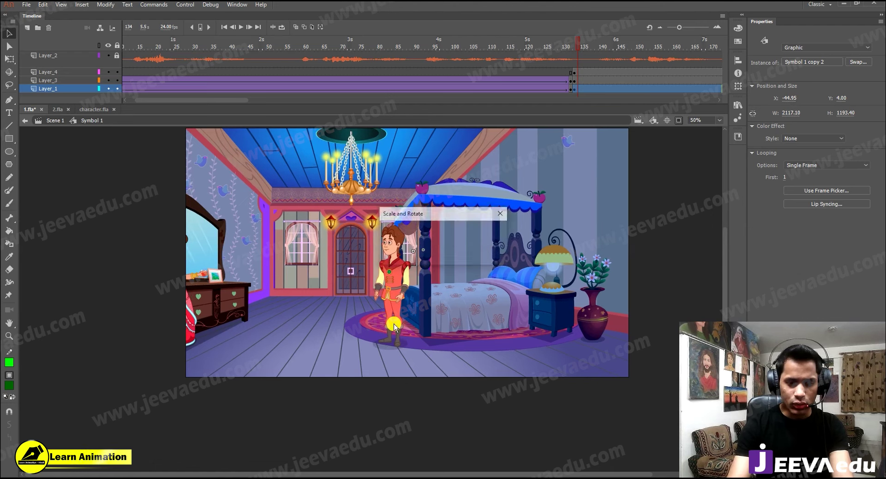
pyautogui.press('Return')
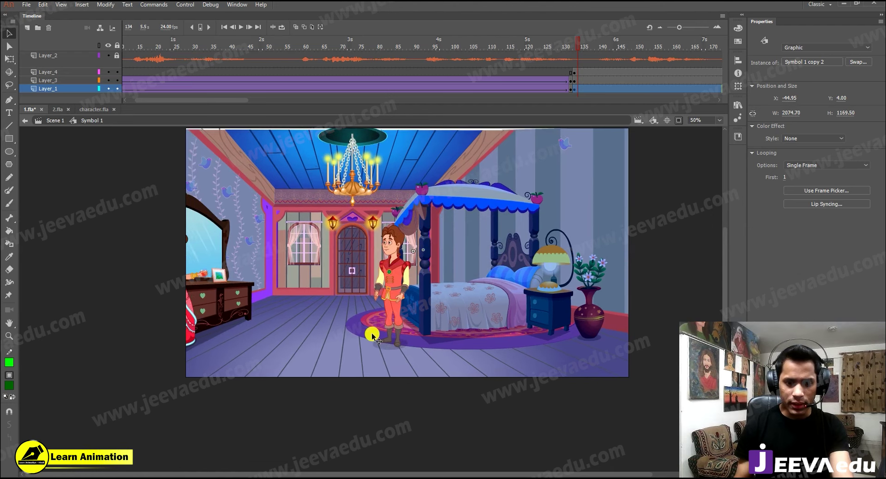
pyautogui.hotkey('ctrl', 'alt', 's')
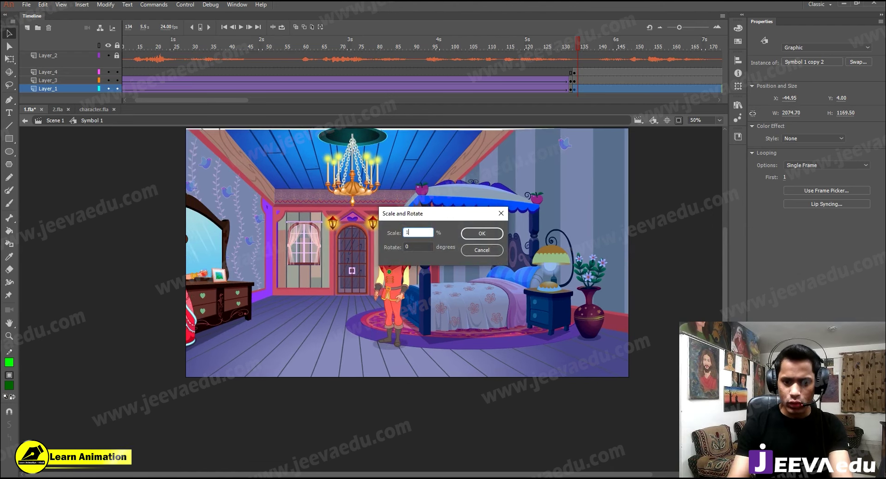
pyautogui.write('102')
pyautogui.press('Return')
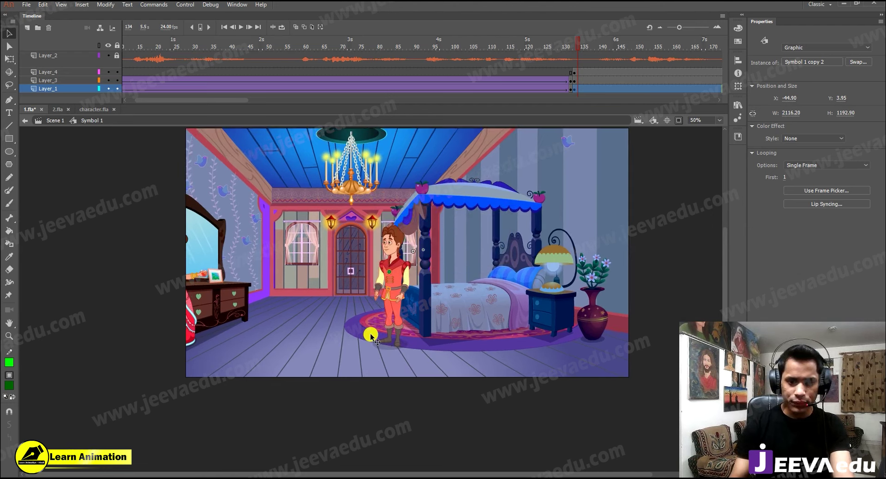
# Move the prince off the rug to about X -322, Y 154, and extend the second shot's layers to frame 183
pyautogui.moveTo(386, 310); pyautogui.dragTo(352, 318)
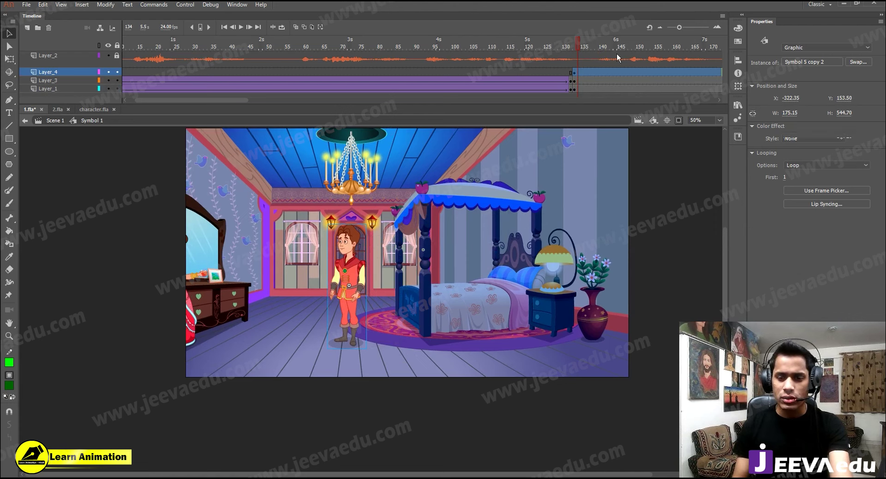
pyautogui.press('Return')
pyautogui.click(680, 59)
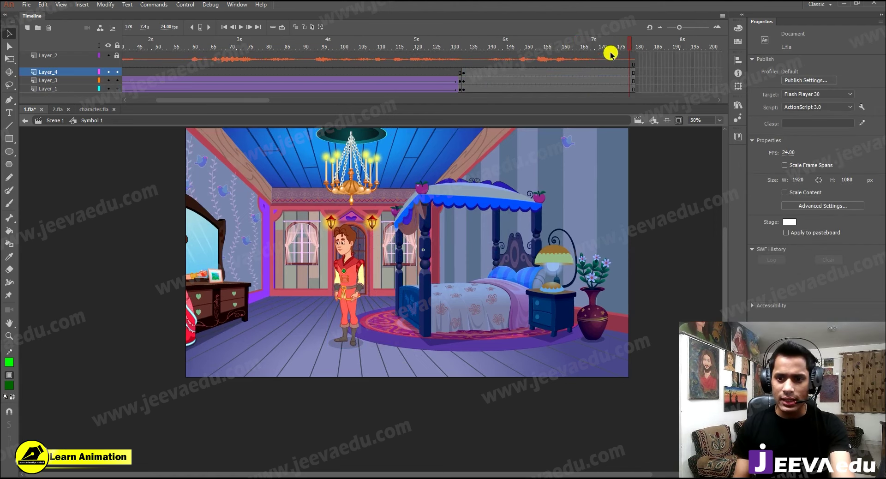
pyautogui.click(627, 44)
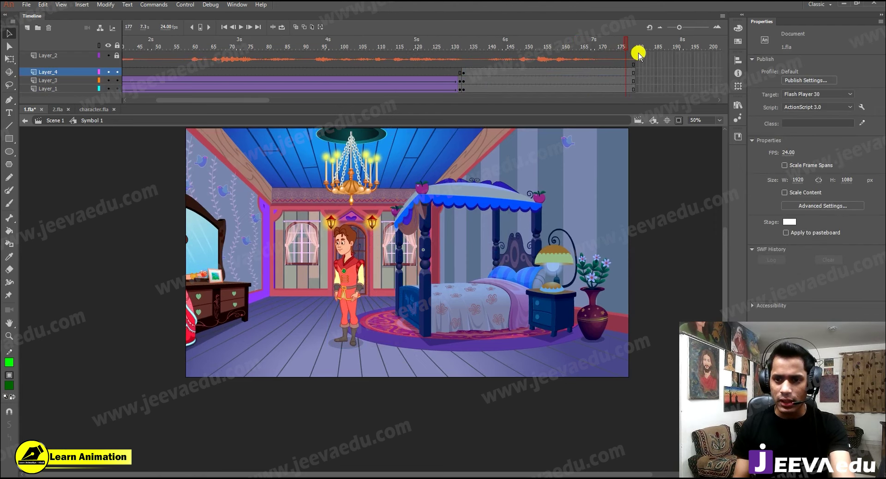
pyautogui.click(631, 46)
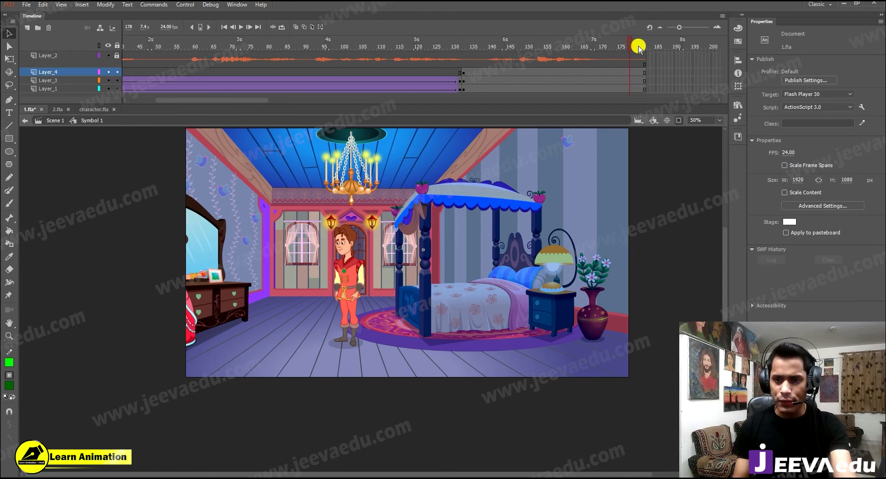
pyautogui.click(649, 73)
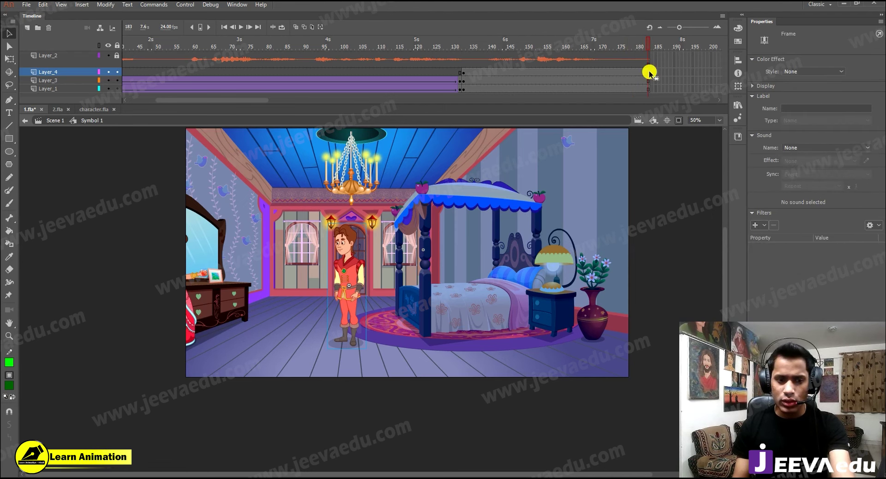
# Add a keyframe at frame 183 on the princess layer and create a classic tween across the second shot
pyautogui.click(647, 81)
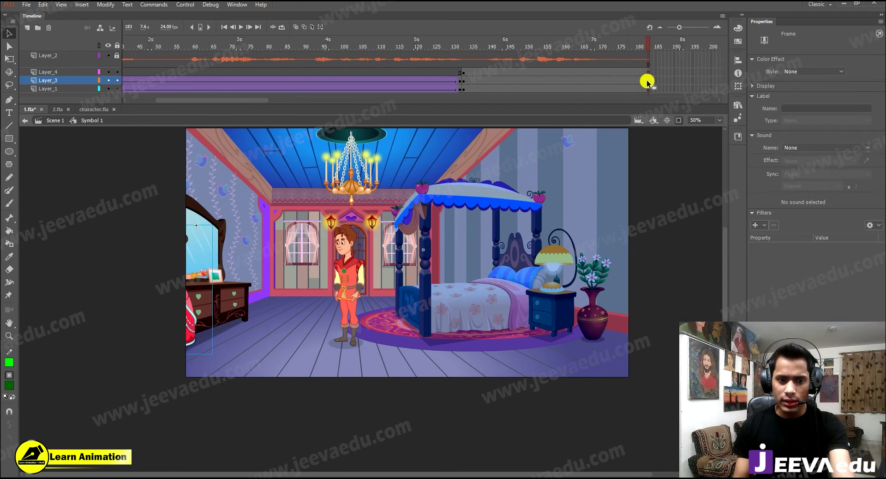
pyautogui.rightClick(641, 83)
pyautogui.click(660, 110)
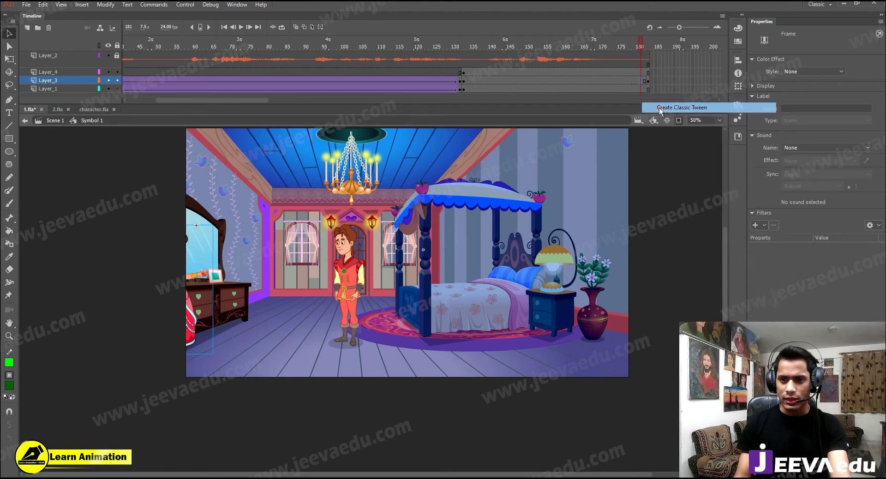
# Move the princess at frame 183 into the bedroom so she stands facing the prince, a short distance from him
pyautogui.click(649, 82)
pyautogui.hotkey('shift', 'Right')
pyautogui.hotkey('shift', 'Right')
pyautogui.hotkey('shift', 'Right')
pyautogui.hotkey('shift', 'Right')
pyautogui.hotkey('shift', 'Right')
pyautogui.hotkey('shift', 'Right')
pyautogui.hotkey('shift', 'Right')
pyautogui.hotkey('shift', 'Right')
pyautogui.hotkey('shift', 'Right')
pyautogui.hotkey('shift', 'Right')
pyautogui.hotkey('shift', 'Right')
pyautogui.hotkey('shift', 'Right')
pyautogui.hotkey('shift', 'Right')
pyautogui.hotkey('shift', 'Right')
pyautogui.hotkey('shift', 'Right')
pyautogui.hotkey('shift', 'Right')
pyautogui.hotkey('shift', 'Right')
pyautogui.hotkey('shift', 'Right')
pyautogui.hotkey('shift', 'Right')
pyautogui.hotkey('shift', 'Right')
pyautogui.hotkey('shift', 'Right')
pyautogui.hotkey('shift', 'Right')
pyautogui.hotkey('shift', 'Right')
pyautogui.hotkey('shift', 'Right')
pyautogui.hotkey('shift', 'Right')
pyautogui.hotkey('shift', 'Right')
pyautogui.hotkey('shift', 'Right')
pyautogui.hotkey('shift', 'Right')
pyautogui.hotkey('shift', 'Right')
pyautogui.hotkey('shift', 'Right')
pyautogui.hotkey('shift', 'Right')
pyautogui.hotkey('shift', 'Right')
pyautogui.hotkey('shift', 'Right')
pyautogui.hotkey('shift', 'Right')
pyautogui.hotkey('shift', 'Right')
pyautogui.hotkey('shift', 'Right')
pyautogui.hotkey('shift', 'Right')
pyautogui.hotkey('shift', 'Right')
pyautogui.hotkey('shift', 'Right')
pyautogui.hotkey('shift', 'Right')
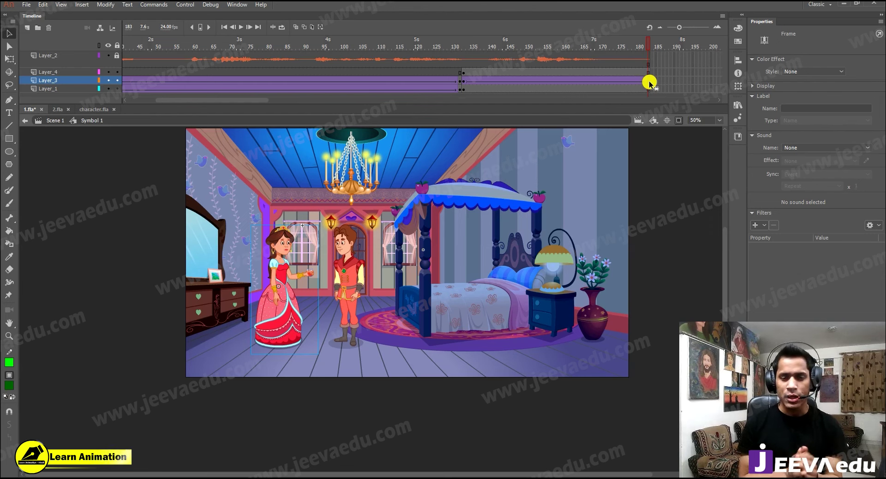
# Preview the princess's entrance from frame 133 with the other layers hidden, and show the prince and background layers again
pyautogui.moveTo(646, 43); pyautogui.dragTo(465, 97)
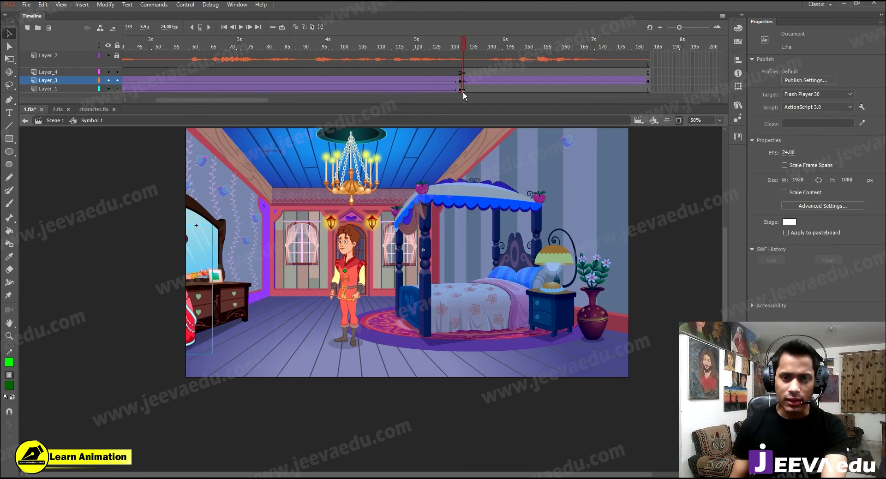
pyautogui.keyDown('alt'); pyautogui.click(108, 81); pyautogui.keyUp('alt')
pyautogui.press('Return')
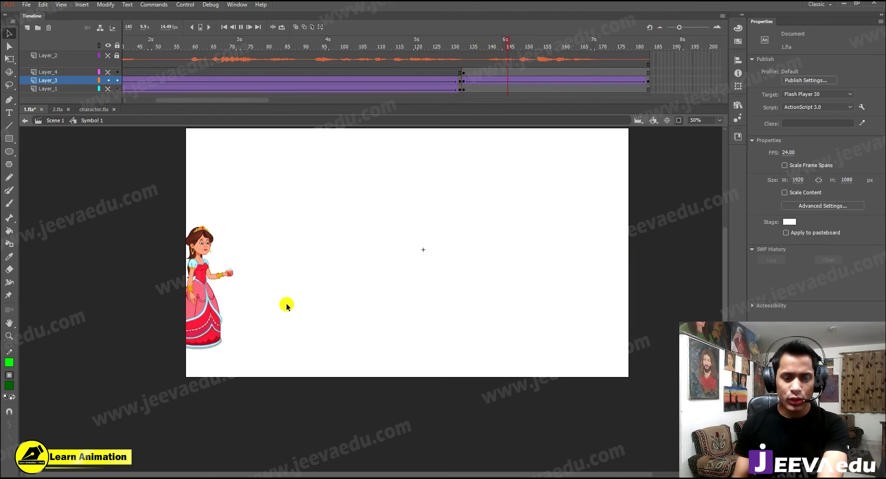
pyautogui.click(310, 314)
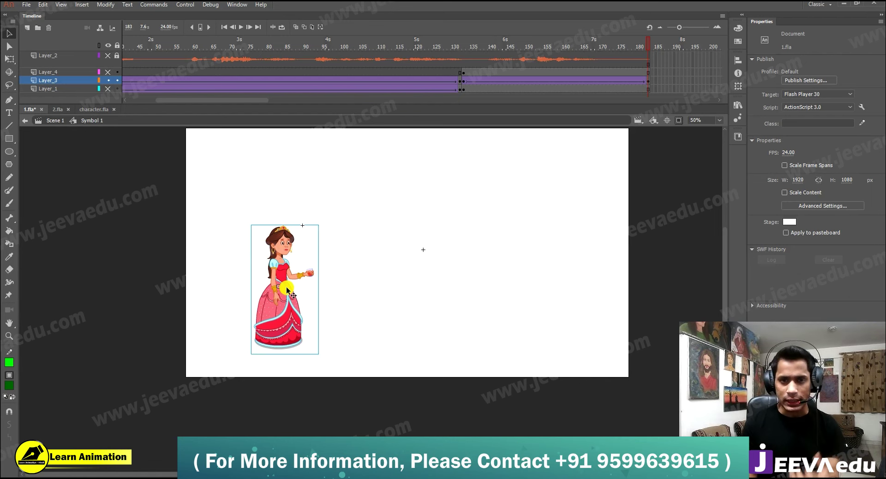
pyautogui.click(108, 72)
pyautogui.click(108, 88)
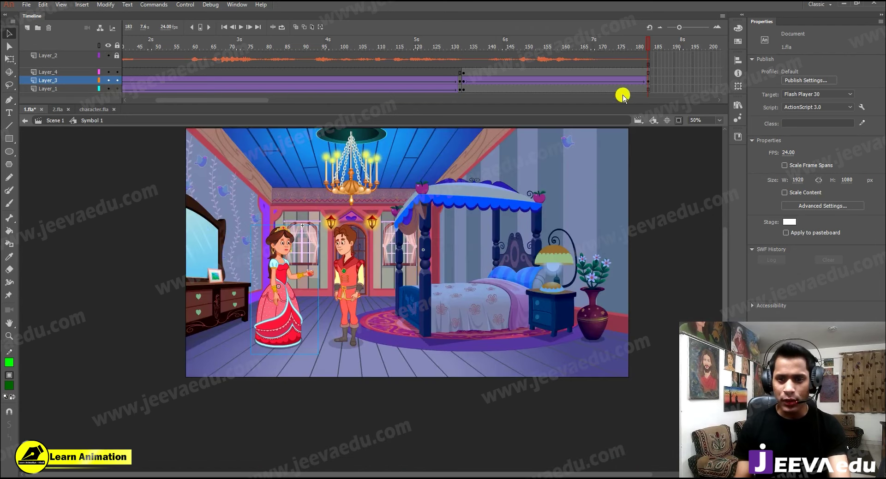
# Add keyframes at frame 183 on the prince and background layers and create classic tweens on both
pyautogui.moveTo(609, 44); pyautogui.dragTo(640, 57)
pyautogui.click(649, 77)
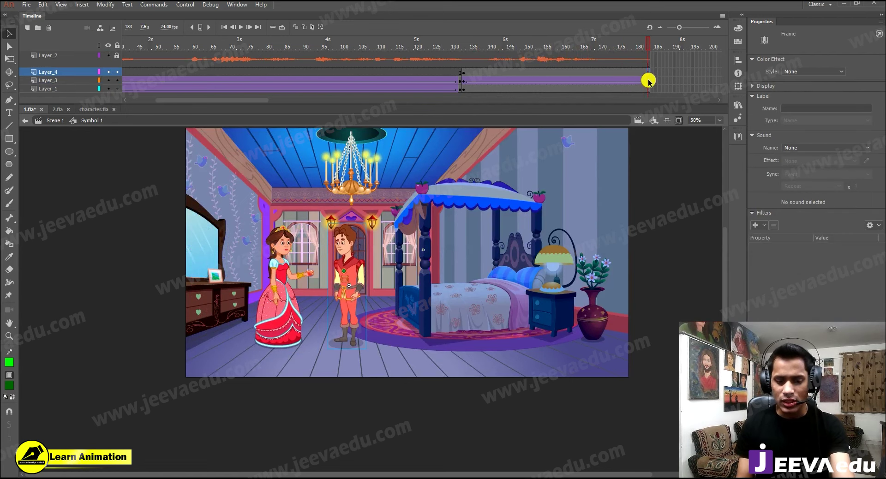
pyautogui.click(648, 88)
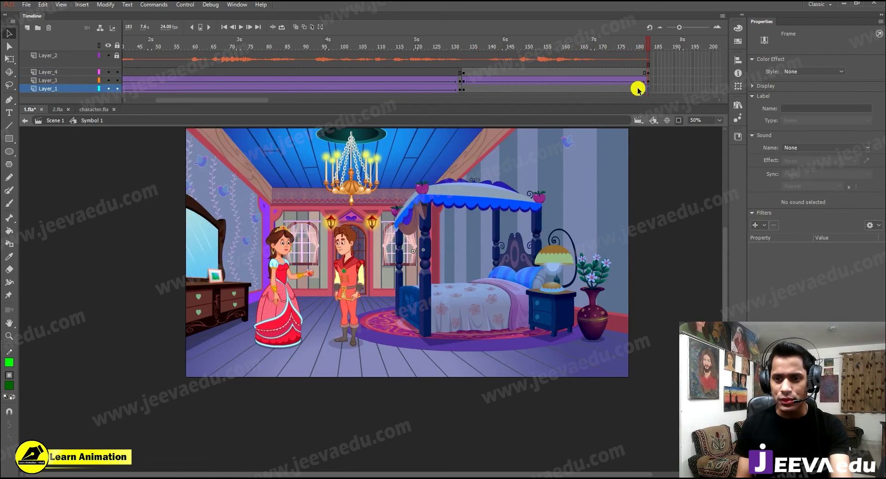
pyautogui.rightClick(637, 90)
pyautogui.click(651, 112)
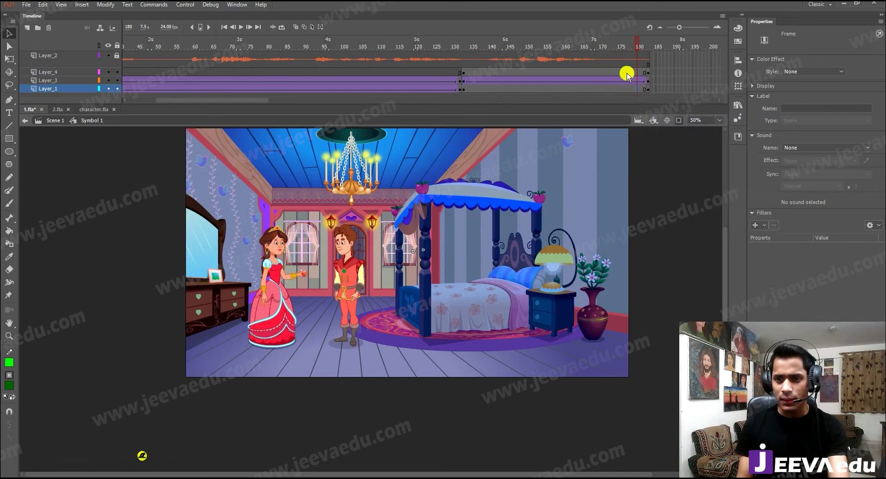
pyautogui.rightClick(627, 75)
pyautogui.click(648, 98)
# Select the frame 183 keyframes of the prince, princess and background layers and scale them up slightly for a camera push-in
pyautogui.click(648, 73)
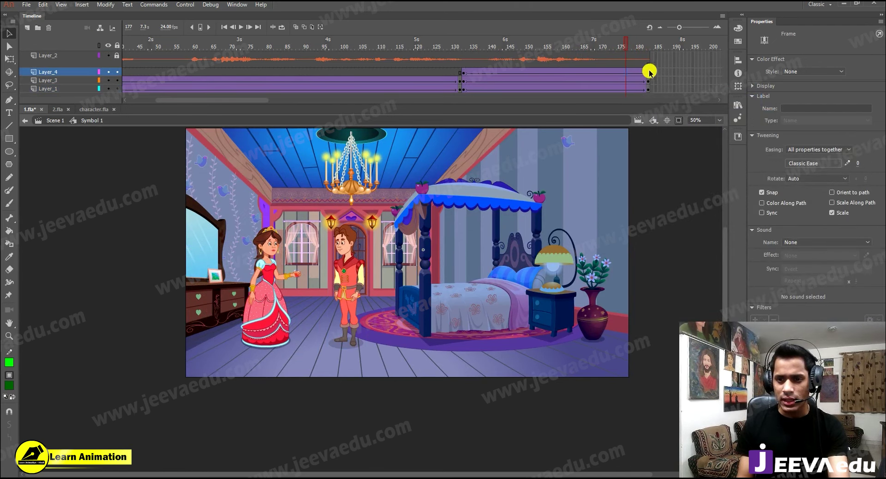
pyautogui.click(649, 86)
pyautogui.hotkey('ctrl', 'alt', 's')
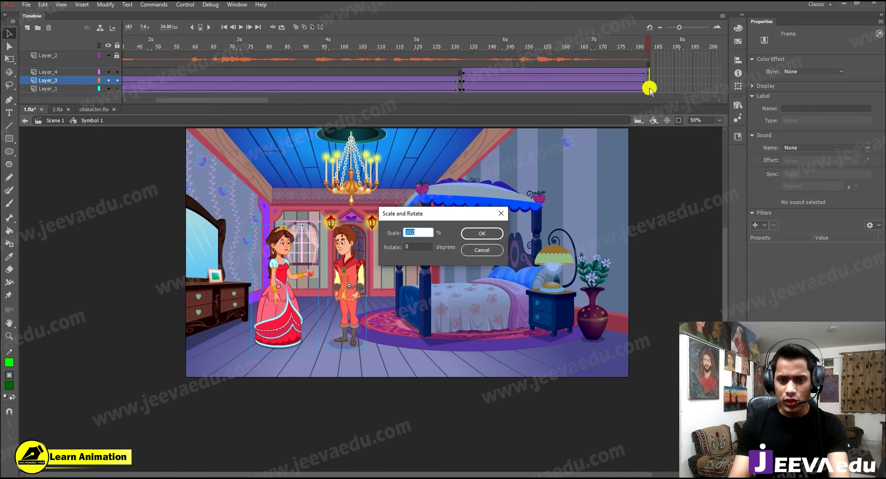
pyautogui.press('Return')
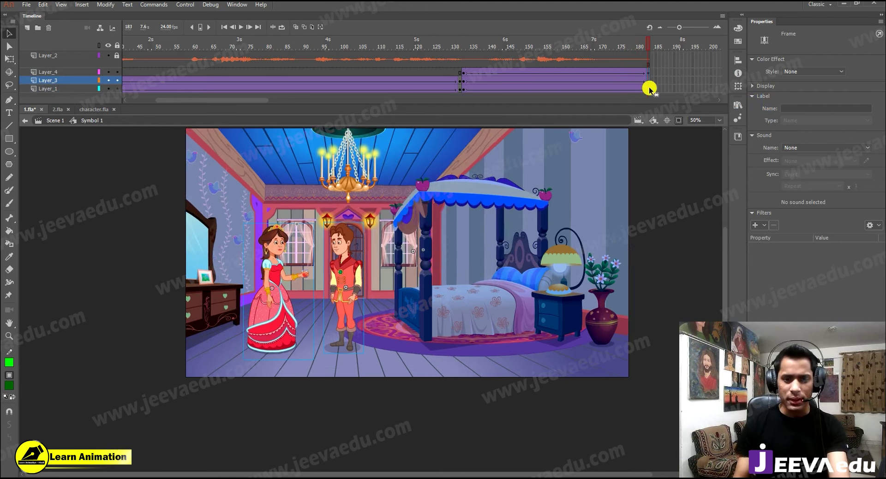
# Play back the second shot to review the entrance and zoom, and hide the audio layer Layer_2 inside Symbol 1
pyautogui.moveTo(637, 45); pyautogui.dragTo(548, 65)
pyautogui.press('Return')
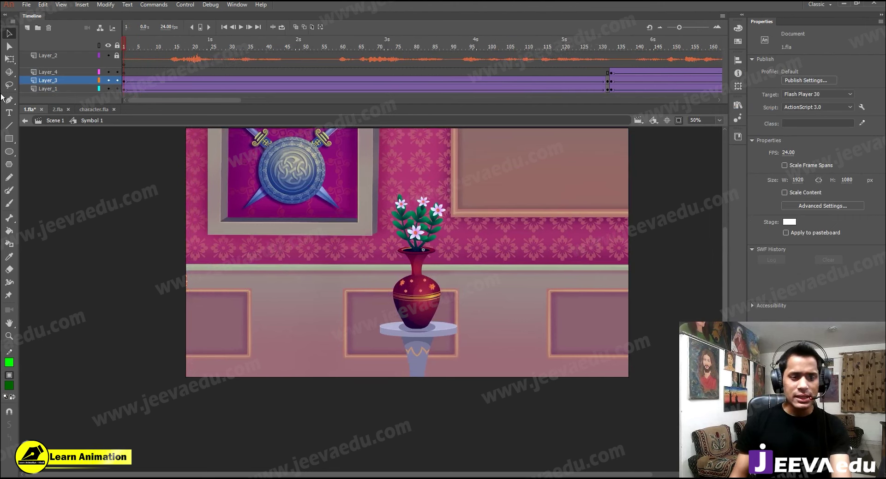
pyautogui.click(107, 55)
pyautogui.moveTo(122, 44); pyautogui.dragTo(90, 47)
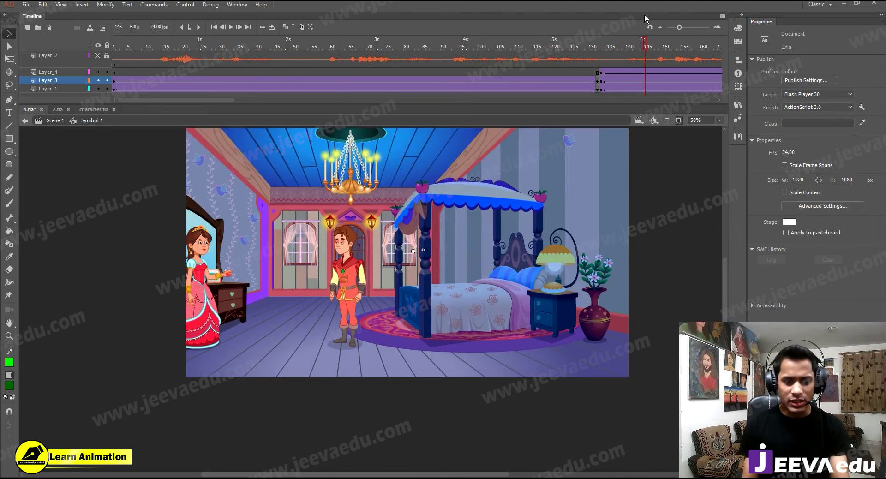
pyautogui.click(594, 47)
pyautogui.click(601, 47)
pyautogui.press('Return')
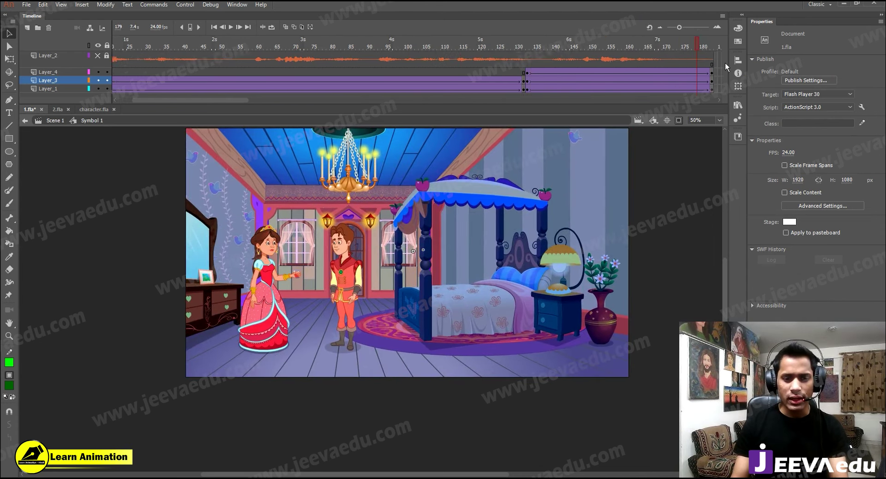
# Copy the audio layer Layer_2 from Symbol 1 and paste it into Scene 1 in place of the existing Layer_2
pyautogui.rightClick(52, 64)
pyautogui.click(76, 148)
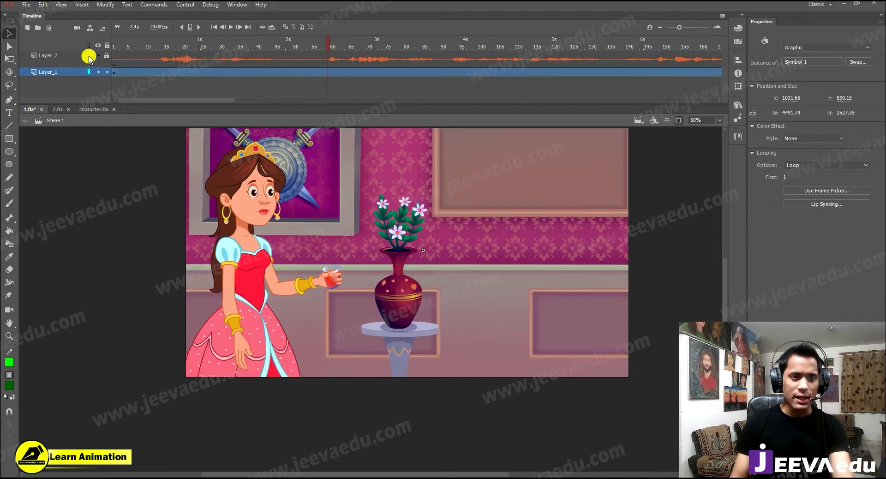
pyautogui.click(76, 56)
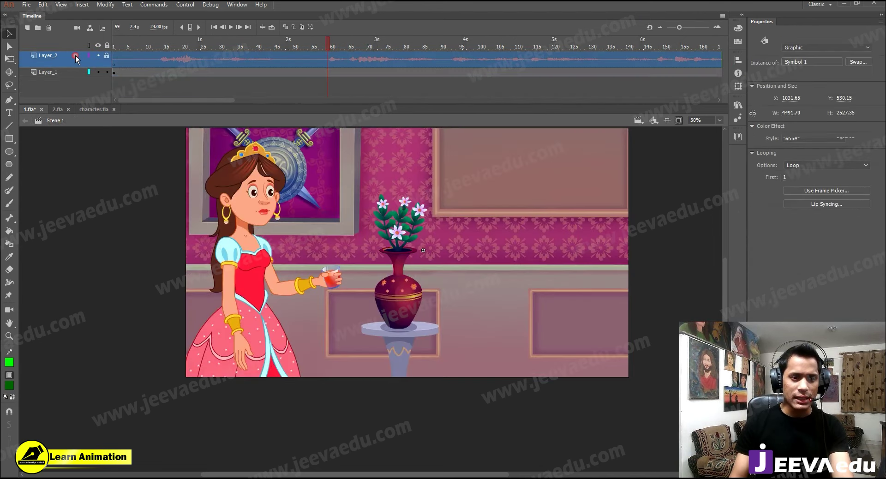
pyautogui.rightClick(54, 60)
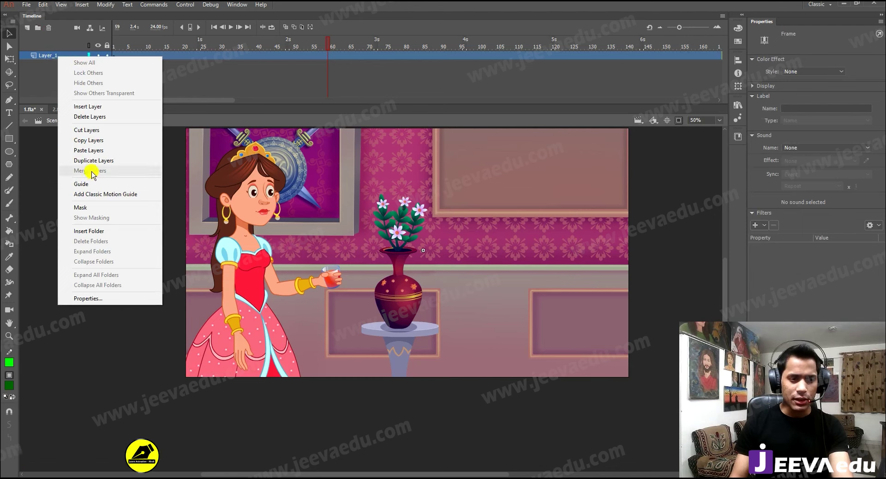
pyautogui.click(92, 150)
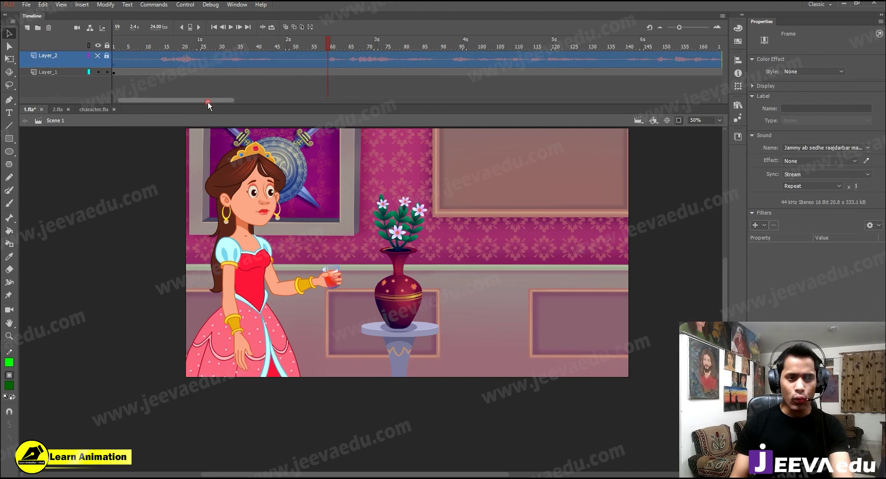
# Extend Layer_1 in Scene 1 to frame 183 to match the audio layer and play back the scene from the start
pyautogui.moveTo(157, 100); pyautogui.dragTo(209, 100)
pyautogui.click(510, 72)
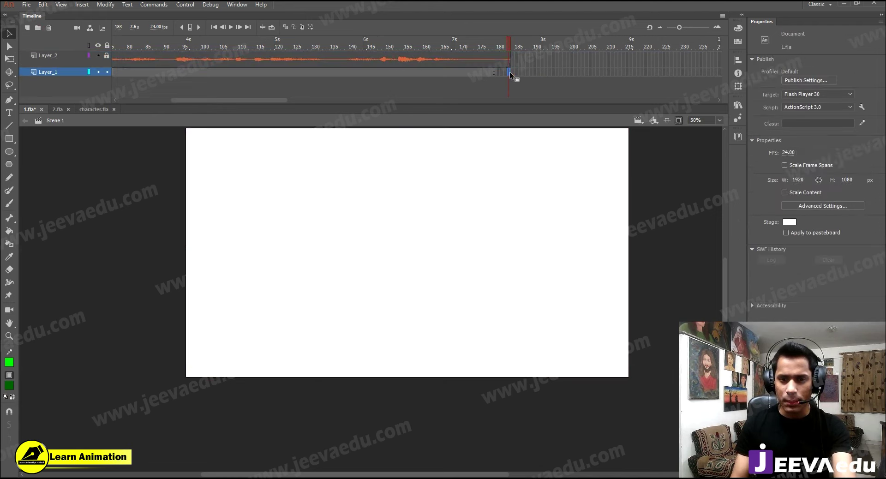
pyautogui.press('Return')
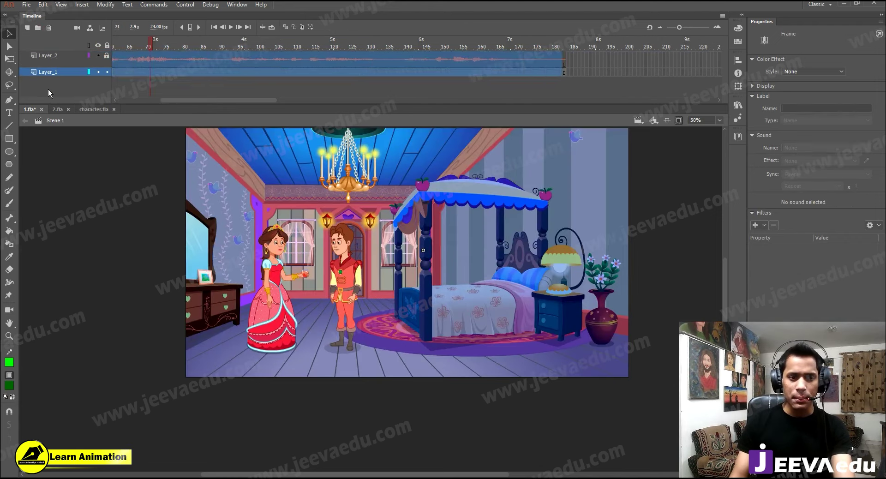
pyautogui.moveTo(224, 98); pyautogui.dragTo(133, 90)
pyautogui.click(50, 55)
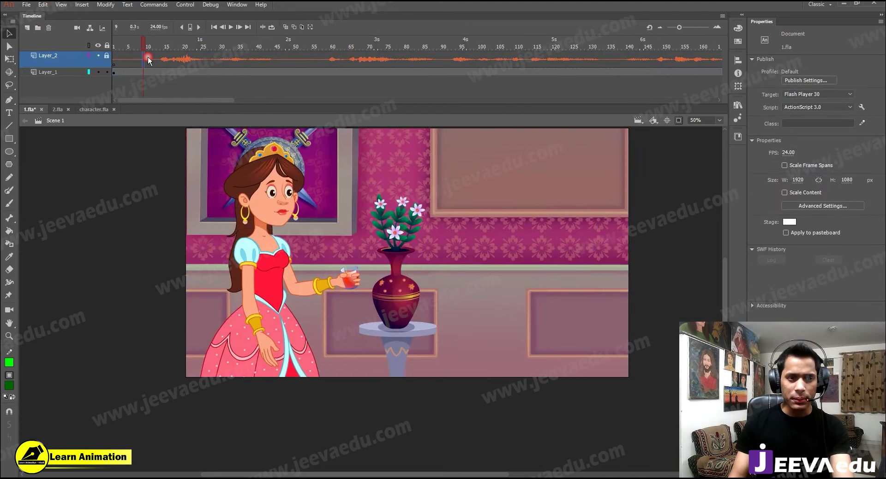
pyautogui.press('Return')
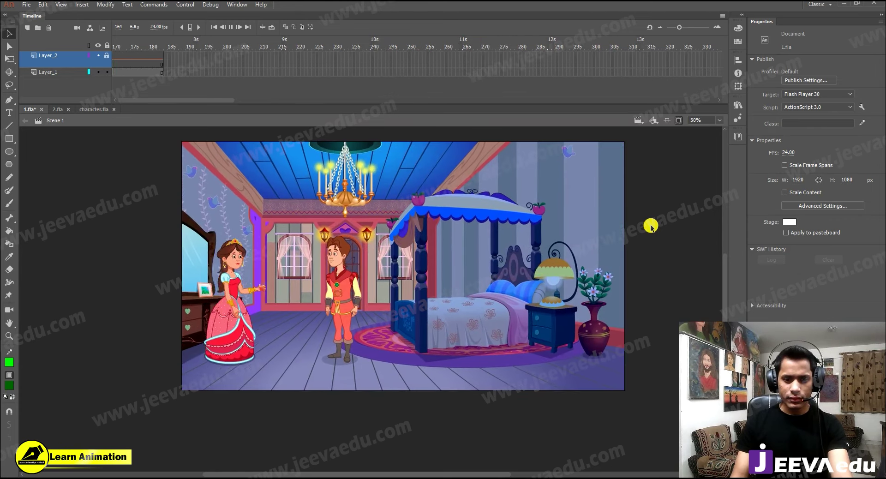
# Switch to 2.fla and play back its dialogue audio from the beginning
pyautogui.click(53, 110)
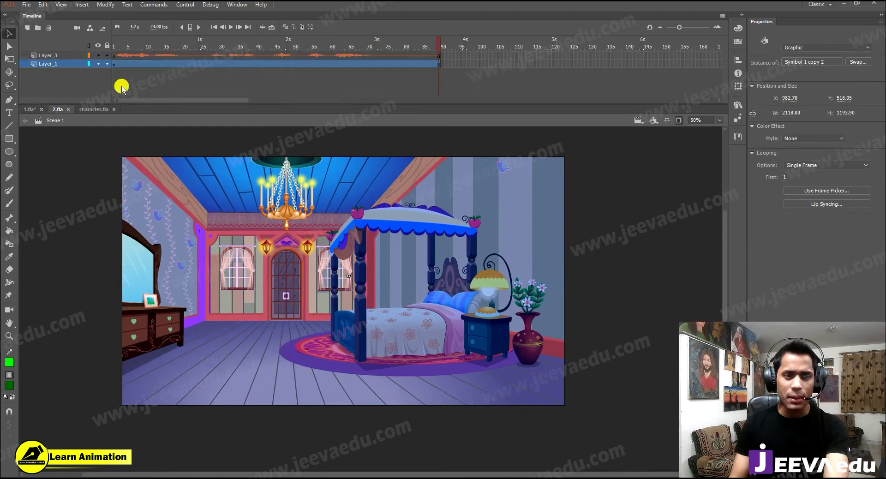
pyautogui.click(123, 57)
pyautogui.press('Return')
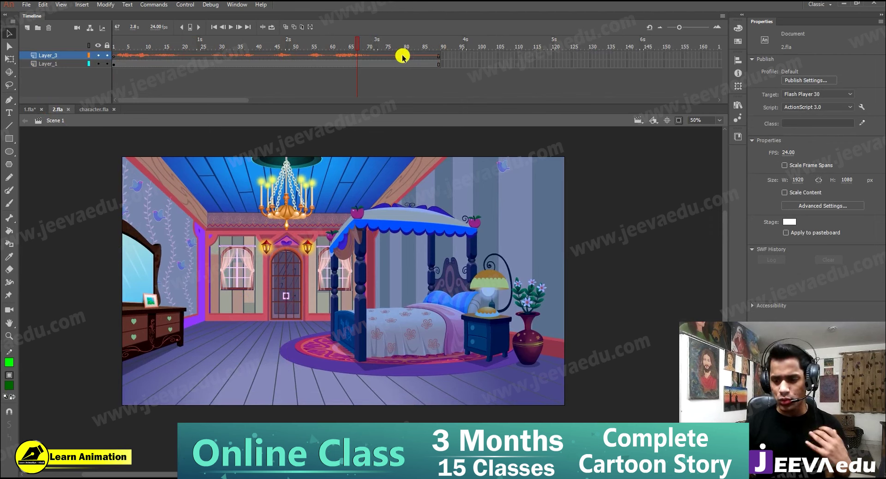
# Convert the bedroom background on Layer_1 into a graphic symbol named Symbol 1
pyautogui.click(48, 64)
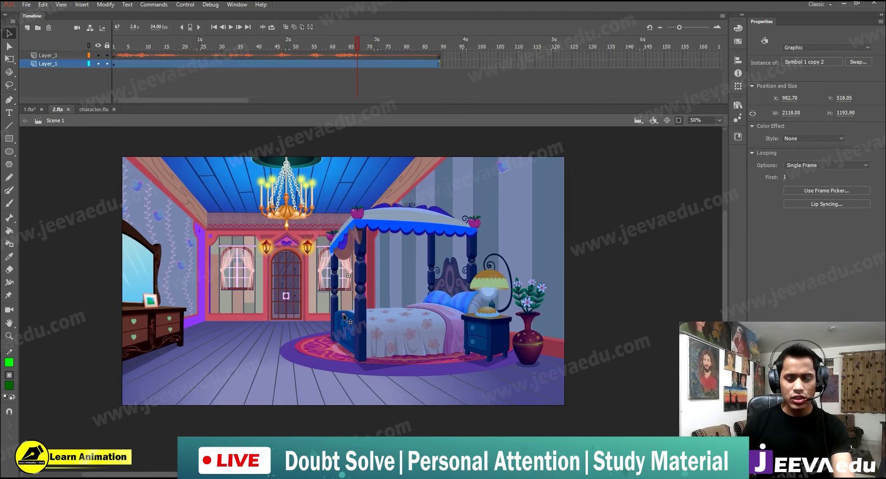
pyautogui.click(679, 121)
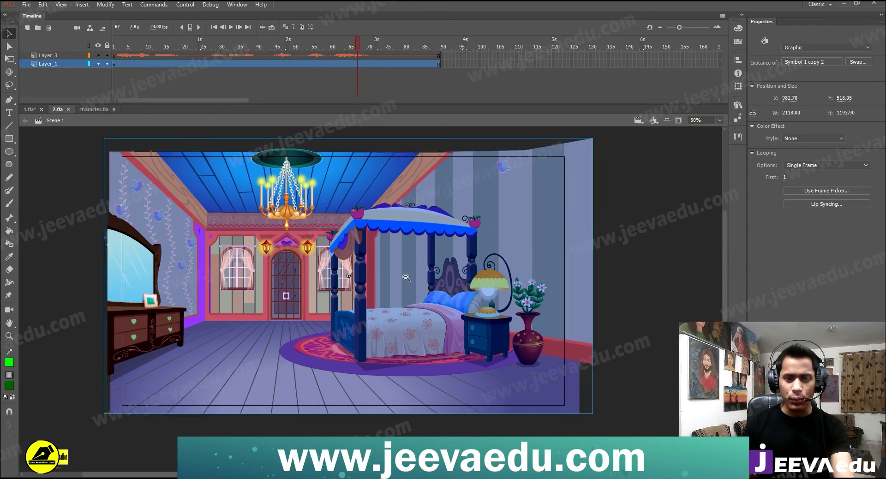
pyautogui.hotkey('ctrl', '-')
pyautogui.press('F8')
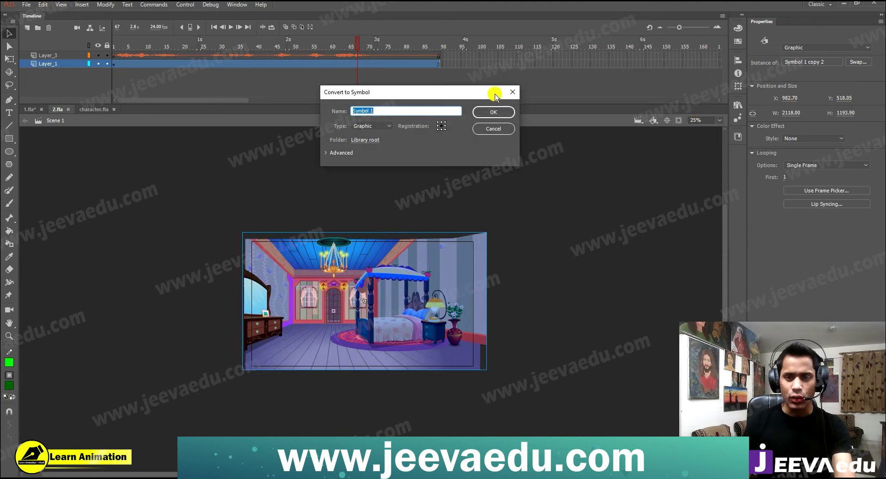
pyautogui.click(493, 117)
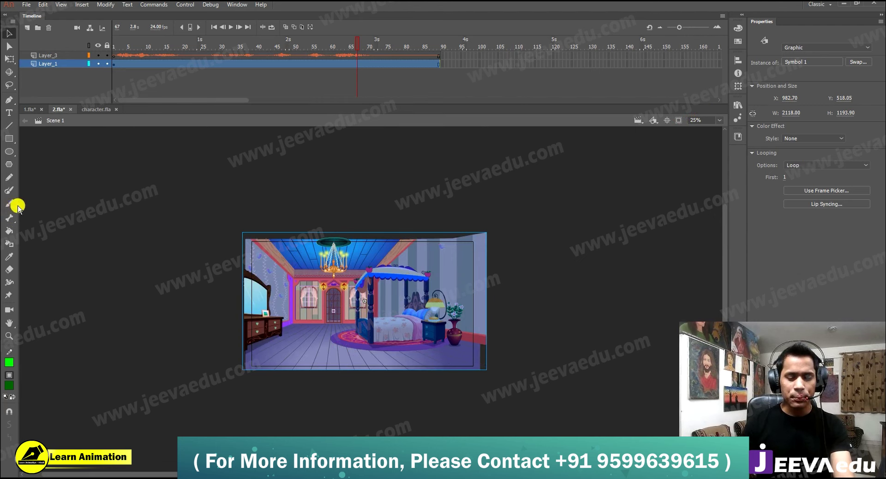
# Copy the audio layer Layer_3 from Scene 1 of 2.fla
pyautogui.doubleClick(304, 299)
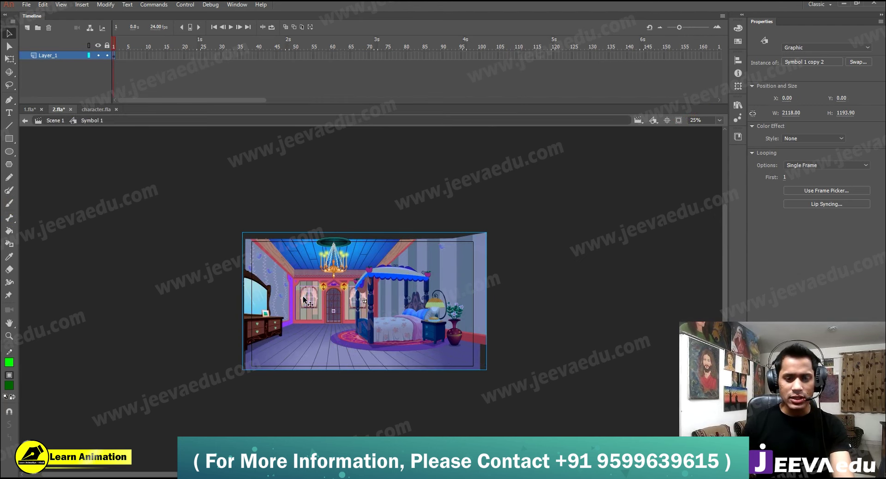
pyautogui.click(52, 121)
pyautogui.rightClick(58, 57)
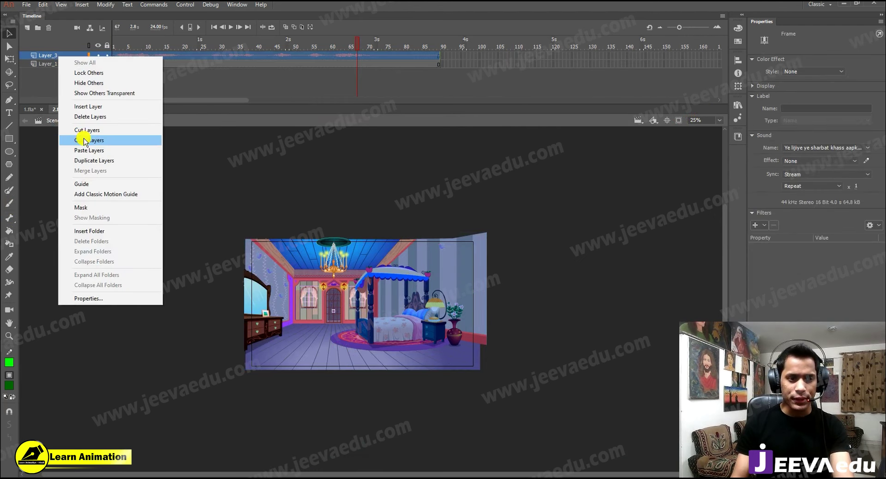
pyautogui.click(83, 139)
pyautogui.click(361, 316)
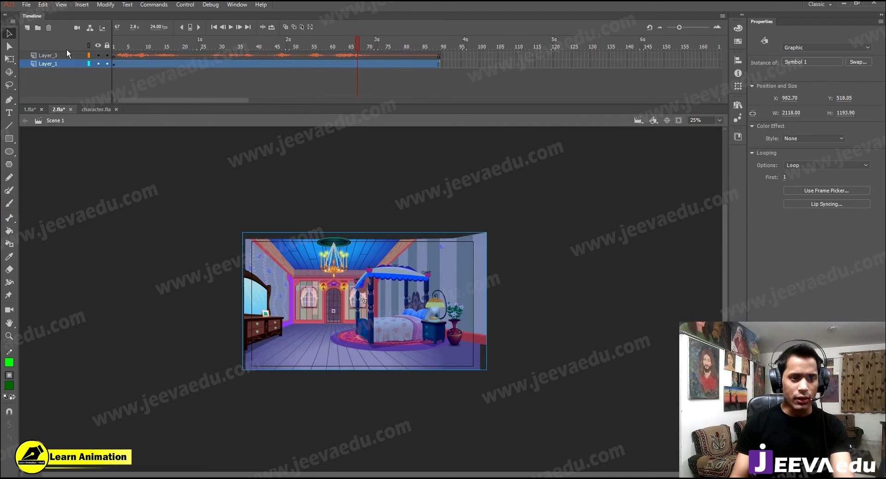
pyautogui.click(73, 110)
pyautogui.click(314, 291)
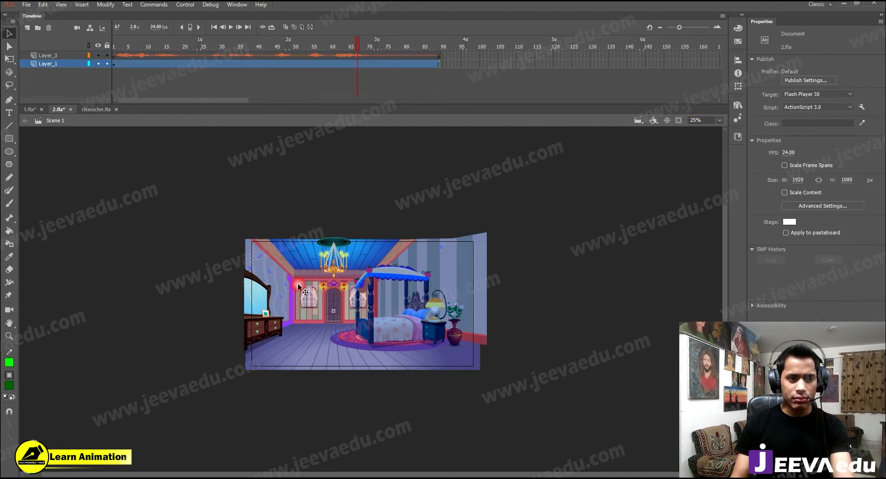
pyautogui.click(68, 184)
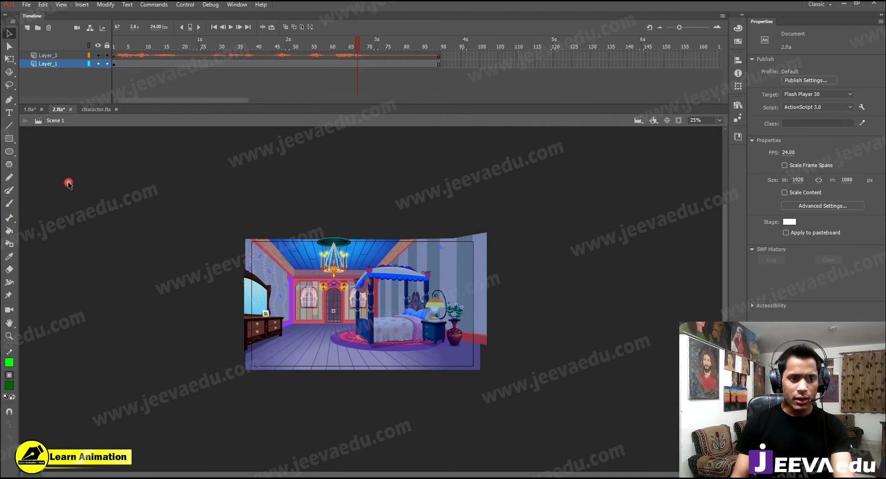
# Paste the copied audio layer inside Symbol 1 and extend the background layer Layer_1 to the same length
pyautogui.doubleClick(282, 272)
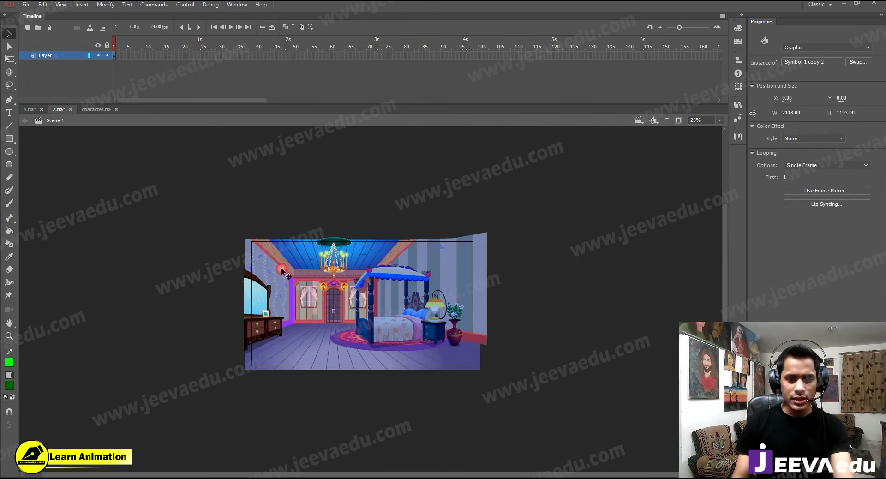
pyautogui.rightClick(63, 55)
pyautogui.click(99, 147)
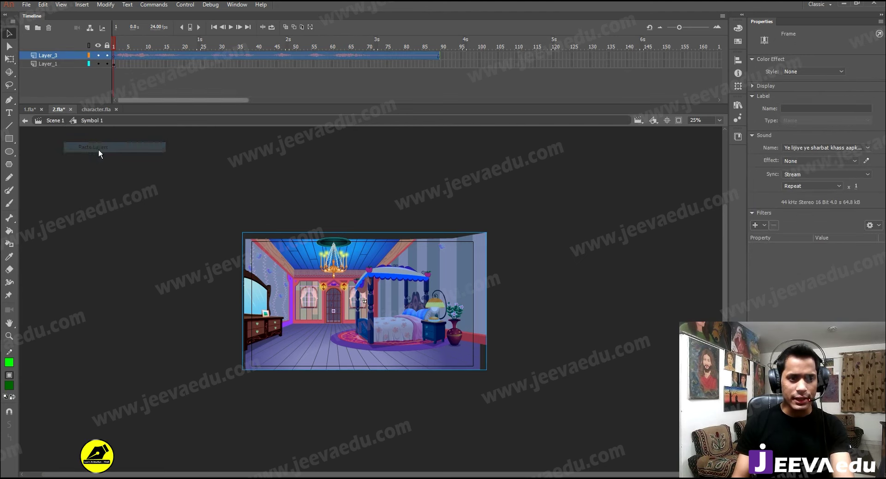
pyautogui.click(440, 66)
pyautogui.press('F5')
# Add a new layer above Layer_1 inside Symbol 1 and hide the background layer
pyautogui.click(42, 63)
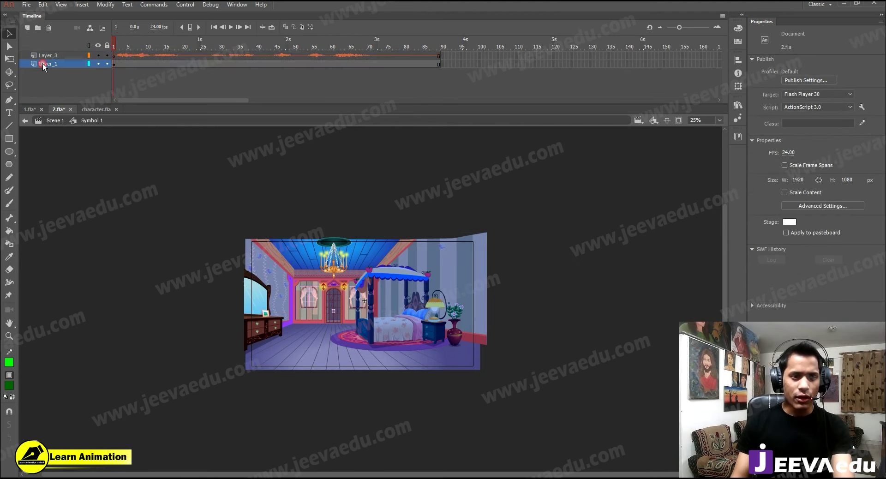
pyautogui.click(27, 27)
pyautogui.click(98, 72)
pyautogui.click(339, 306)
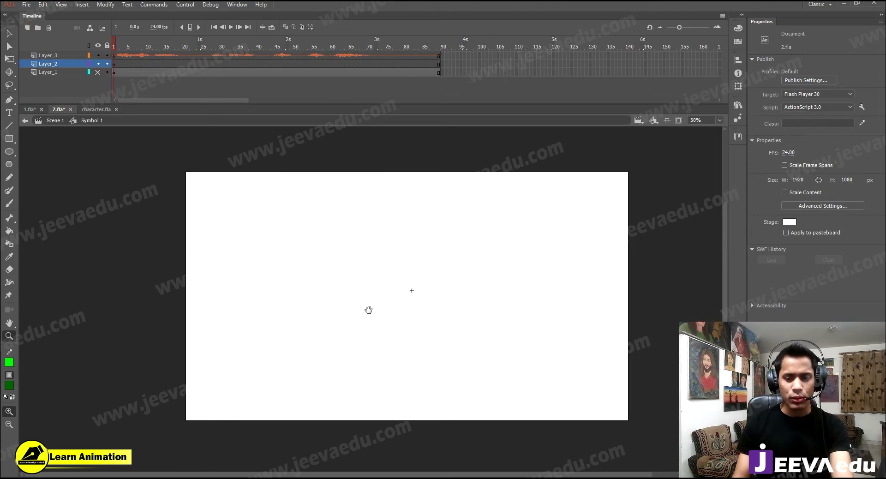
# Copy the princess without the glass from character.fla and paste her onto Layer_2 inside Symbol 1 of 2.fla
pyautogui.click(89, 111)
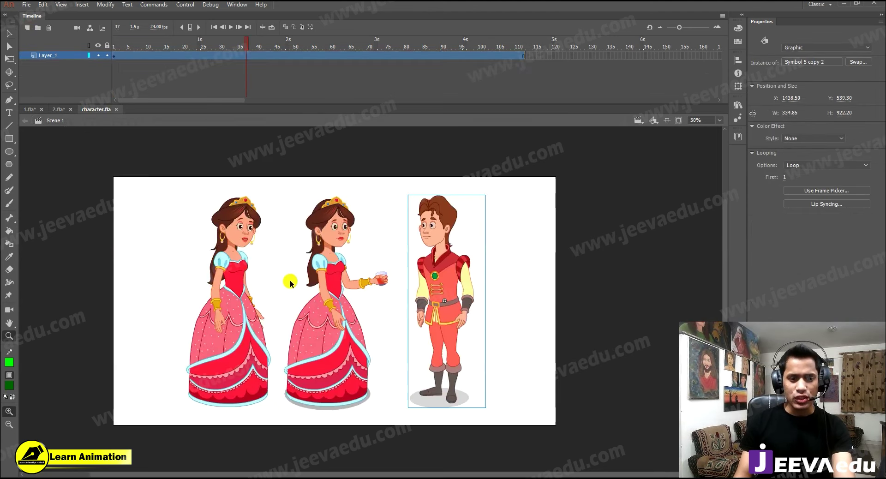
pyautogui.press('v')
pyautogui.click(245, 330)
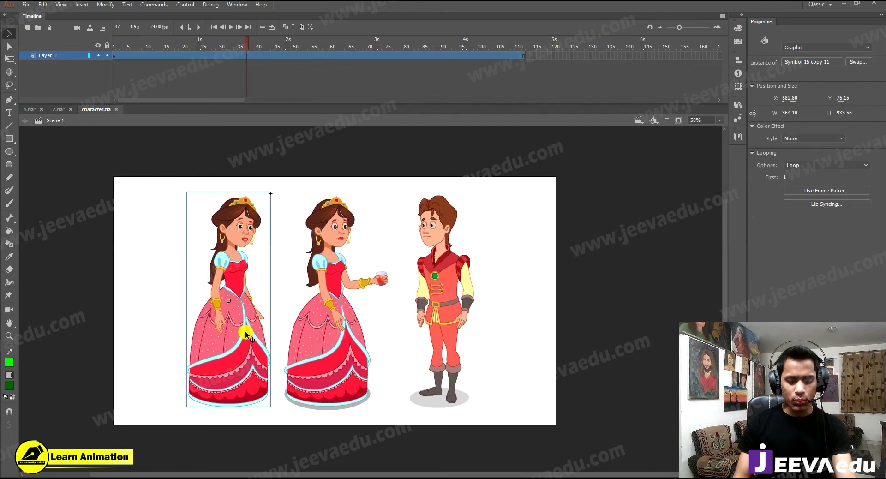
pyautogui.click(52, 111)
pyautogui.click(118, 59)
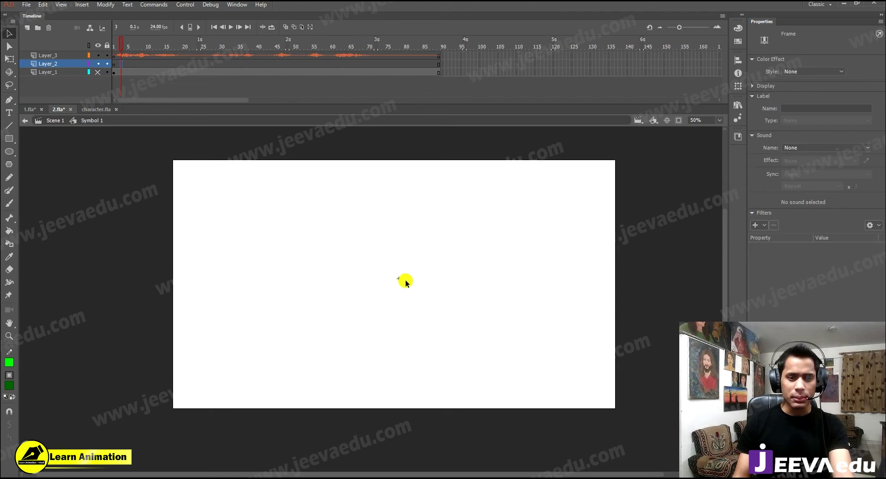
pyautogui.hotkey('ctrl', 'v')
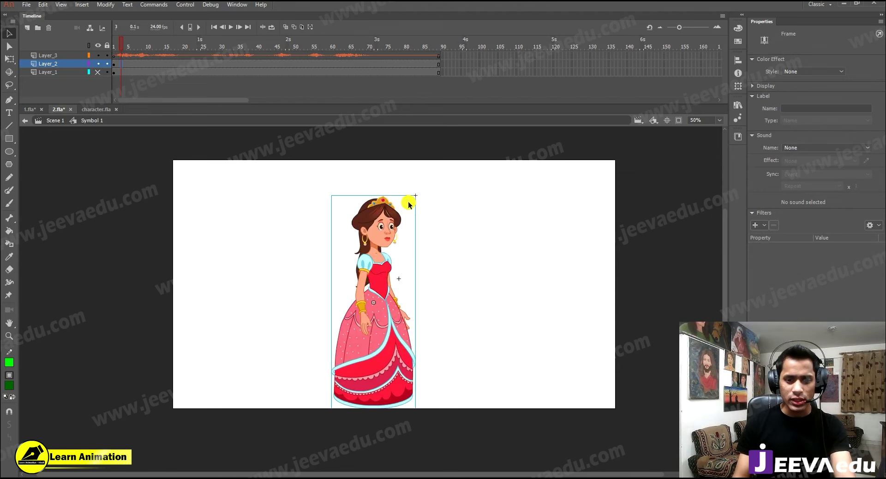
# Scale the princess up to about 857 × 2175 px for a waist-up close shot and show the background layer again
pyautogui.press('q')
pyautogui.moveTo(476, 65); pyautogui.dragTo(483, 52)
pyautogui.moveTo(384, 218); pyautogui.dragTo(377, 351)
pyautogui.moveTo(381, 255)
pyautogui.mouseDown()
pyautogui.moveTo(360, 240)
pyautogui.moveTo(384, 250)
pyautogui.mouseUp()
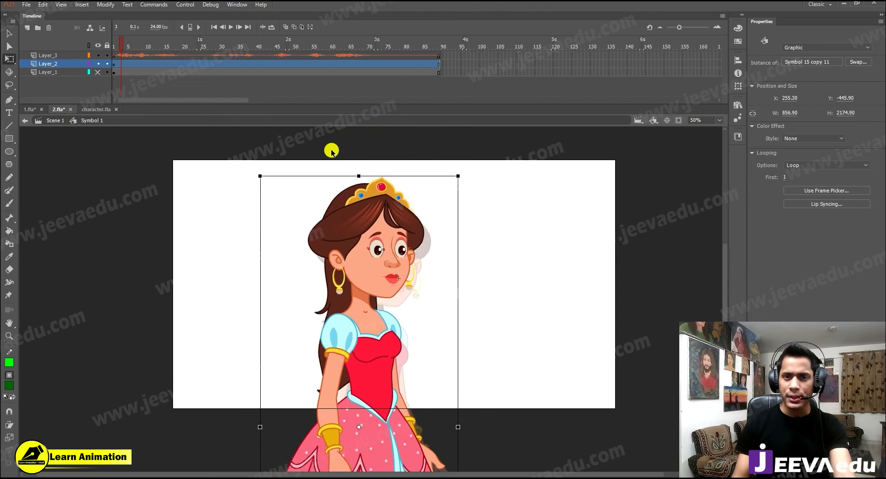
pyautogui.click(100, 71)
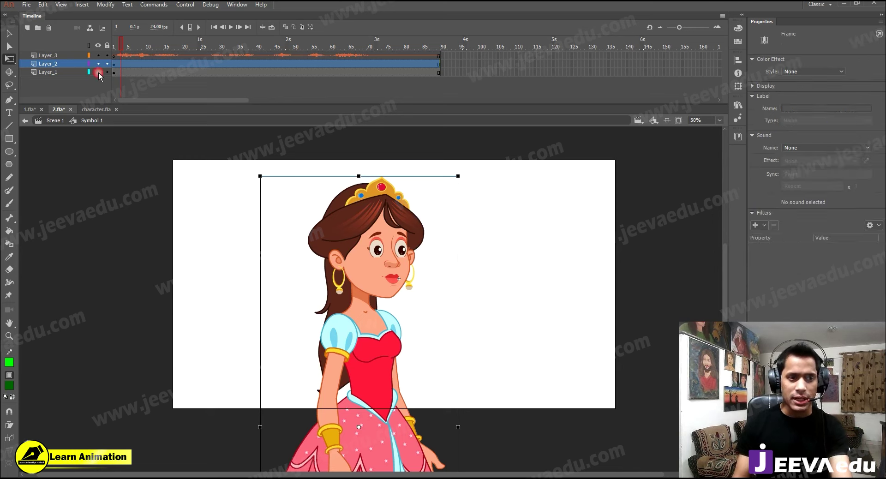
# Clip the view to the stage, enlarge the bedroom background to about 5004 × 2821 px and reposition it behind the princess
pyautogui.click(527, 299)
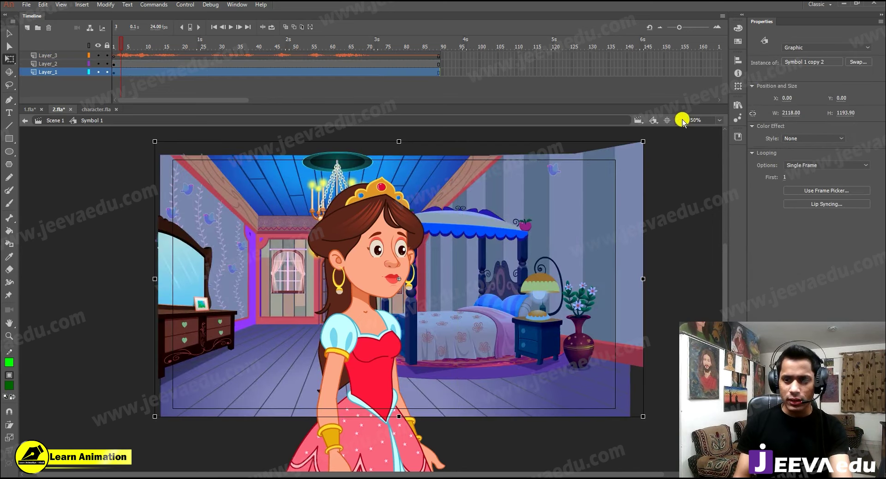
pyautogui.click(679, 120)
pyautogui.hotkey('ctrl', 'alt', 's')
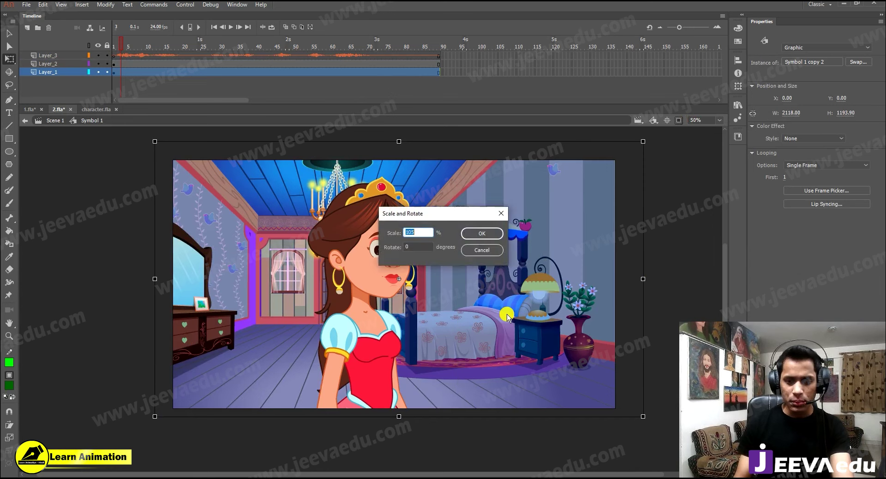
pyautogui.press('Return')
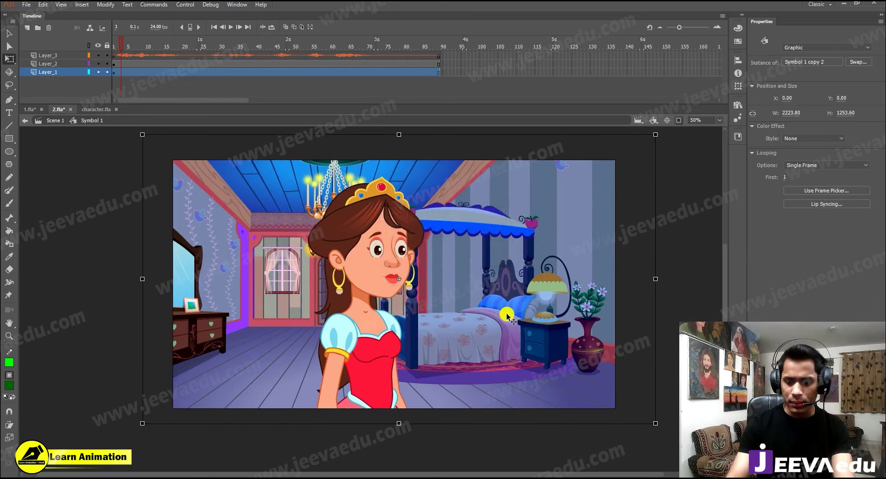
pyautogui.hotkey('ctrl', 'alt', 's')
pyautogui.write('1')
pyautogui.press('Return')
pyautogui.hotkey('ctrl', 'alt', 's')
pyautogui.press('Return')
pyautogui.moveTo(619, 298); pyautogui.dragTo(634, 292)
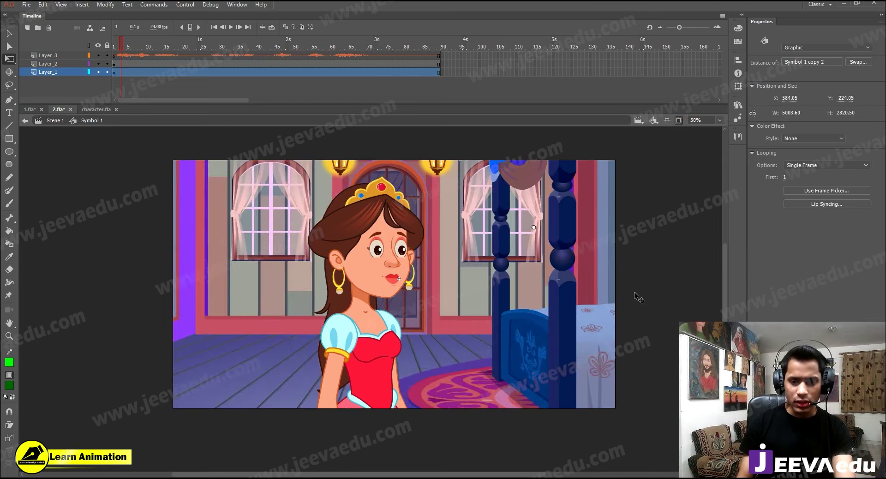
# Enlarge the background further to about 7505 × 4231 px and shift it so the door and its two lanterns fill the middle of the shot
pyautogui.moveTo(542, 313); pyautogui.dragTo(563, 333)
pyautogui.hotkey('ctrl', 'alt', 's')
pyautogui.press('Return')
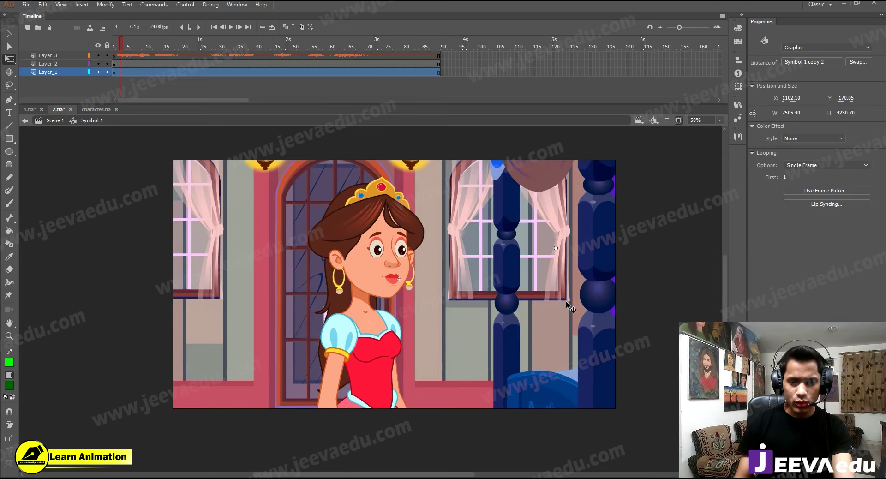
pyautogui.hotkey('shift', 'Right')
pyautogui.hotkey('shift', 'Right')
pyautogui.hotkey('shift', 'Right')
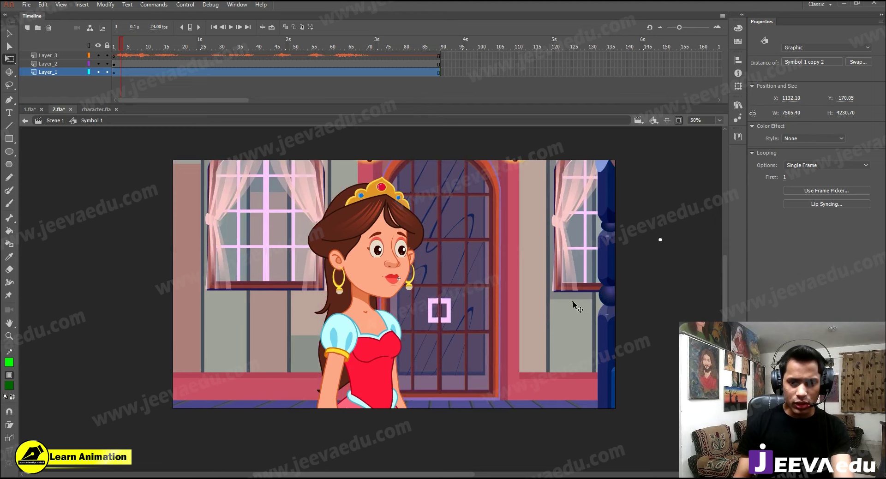
pyautogui.moveTo(571, 333); pyautogui.dragTo(571, 393)
# Move the princess to the left of the door, play back her talking animation, and shift her slightly further left on frame 1
pyautogui.click(378, 269)
pyautogui.moveTo(380, 289); pyautogui.dragTo(284, 293)
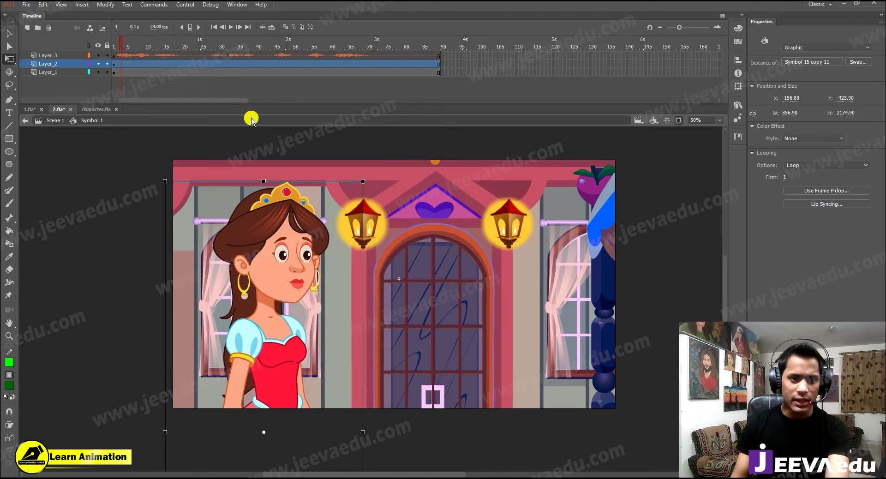
pyautogui.press('Return')
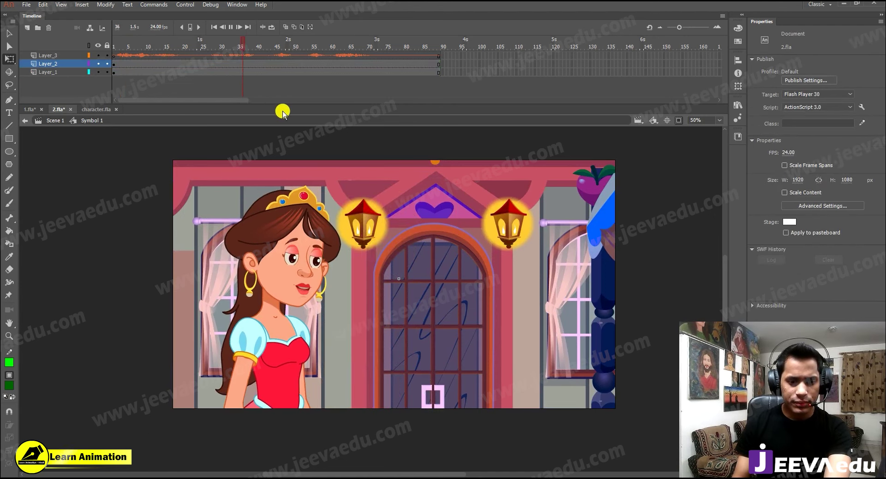
pyautogui.click(394, 46)
pyautogui.hotkey('shift', ',')
pyautogui.click(235, 247)
pyautogui.moveTo(279, 263); pyautogui.dragTo(268, 263)
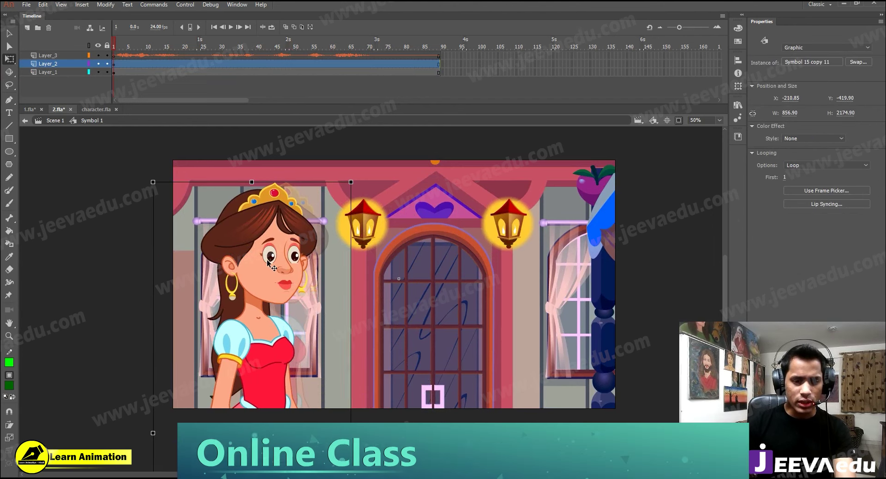
# Add a layer above the princess's layer, hide the princess and background layers, and paste in the prince copied from 1.fla
pyautogui.click(27, 28)
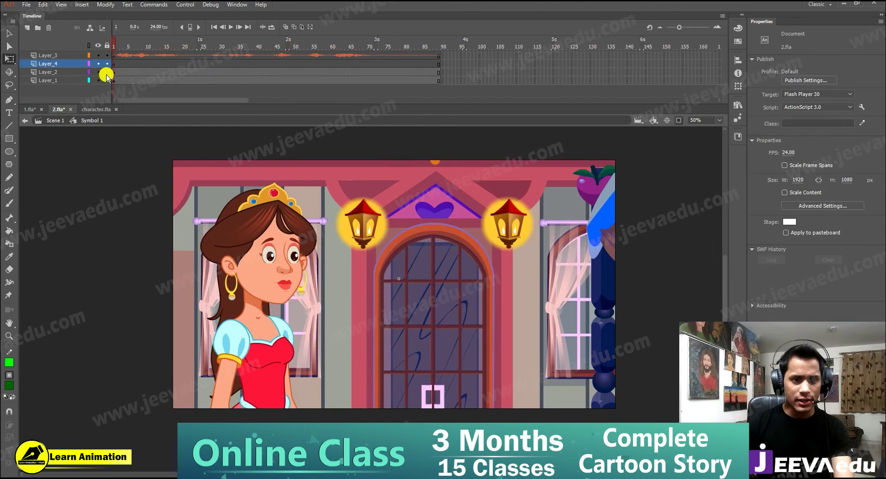
pyautogui.moveTo(98, 72); pyautogui.dragTo(97, 80)
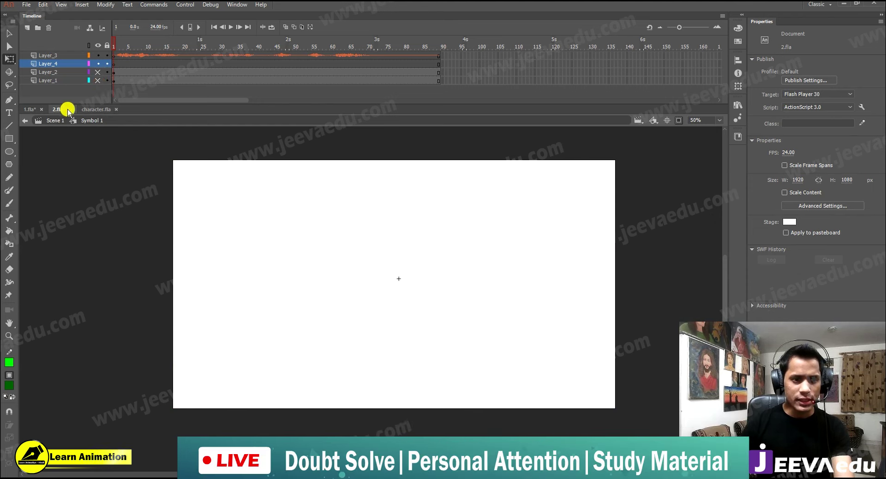
pyautogui.click(28, 110)
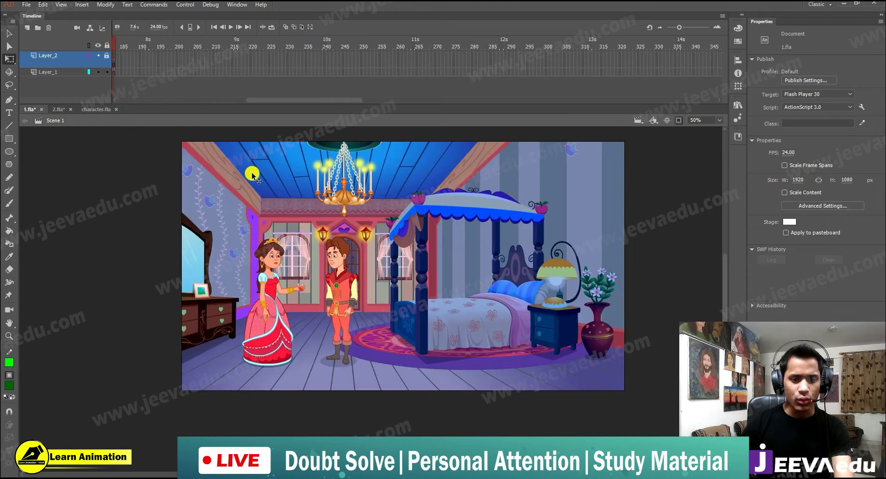
pyautogui.doubleClick(346, 306)
pyautogui.click(347, 303)
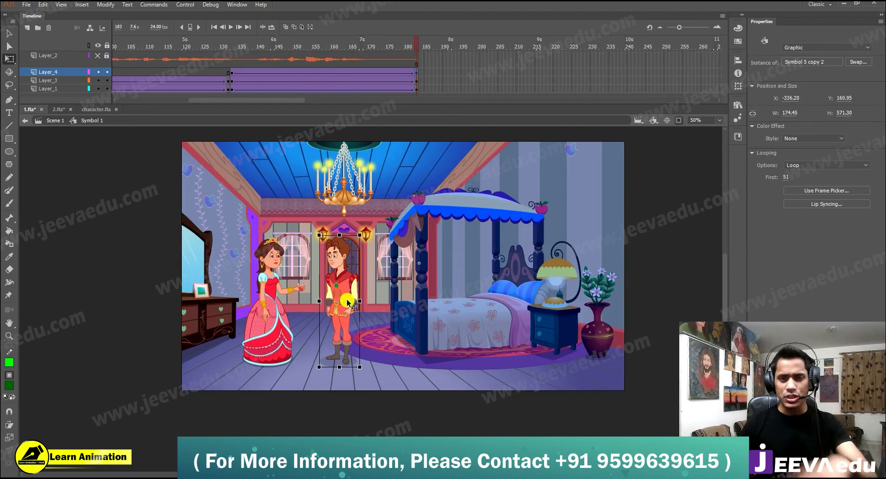
pyautogui.click(58, 113)
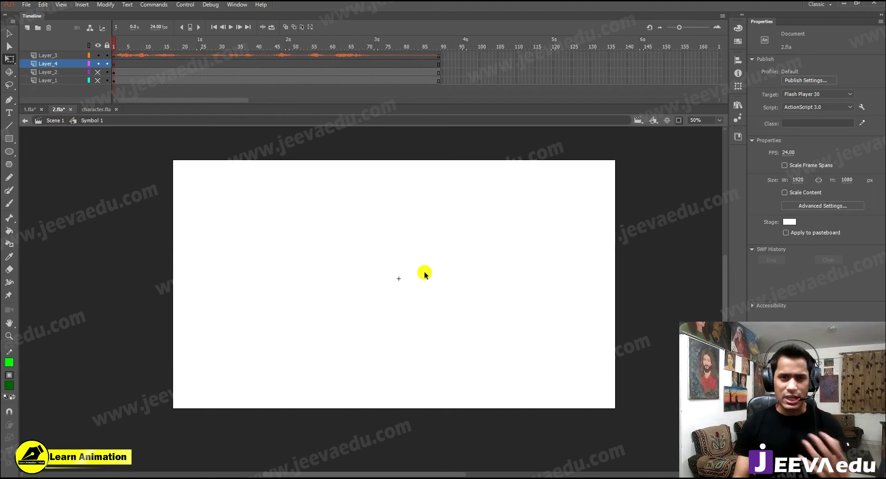
pyautogui.hotkey('ctrl', 'v')
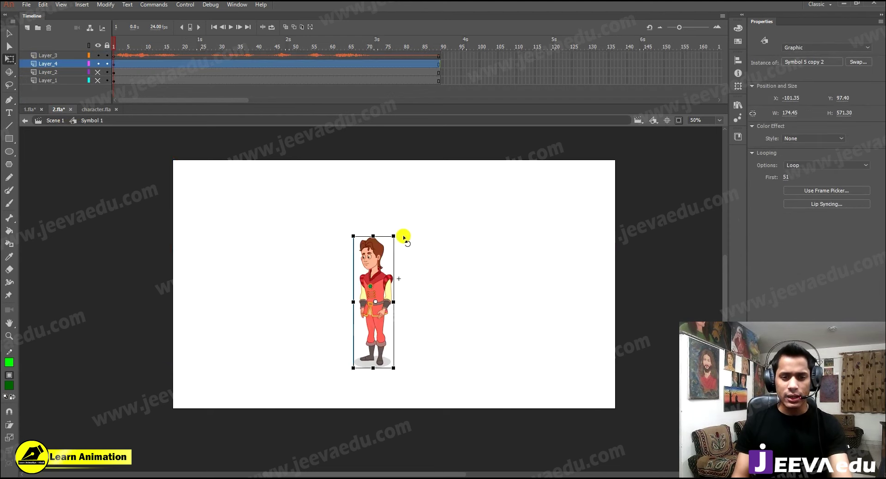
# Scale the prince up to about 583 × 1908 px opposite the princess and show the princess and background layers again
pyautogui.moveTo(462, 123); pyautogui.dragTo(466, 115)
pyautogui.moveTo(450, 315); pyautogui.dragTo(577, 375)
pyautogui.moveTo(549, 172); pyautogui.dragTo(598, 112)
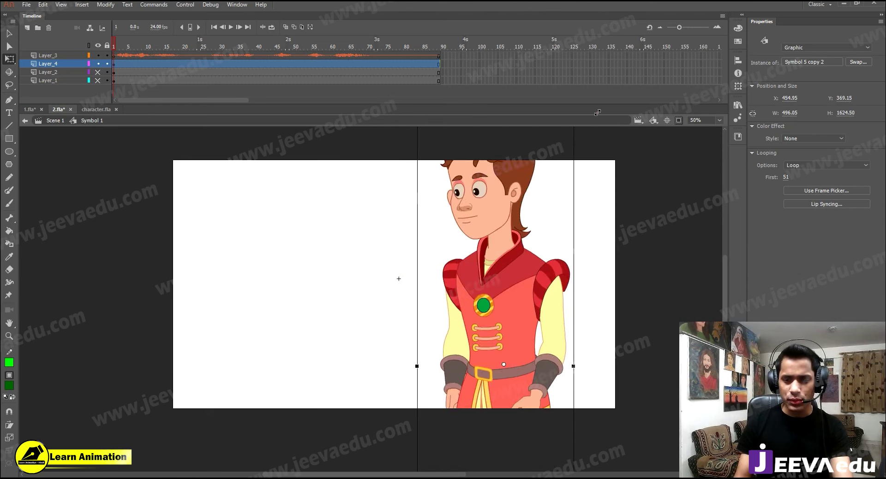
pyautogui.click(103, 73)
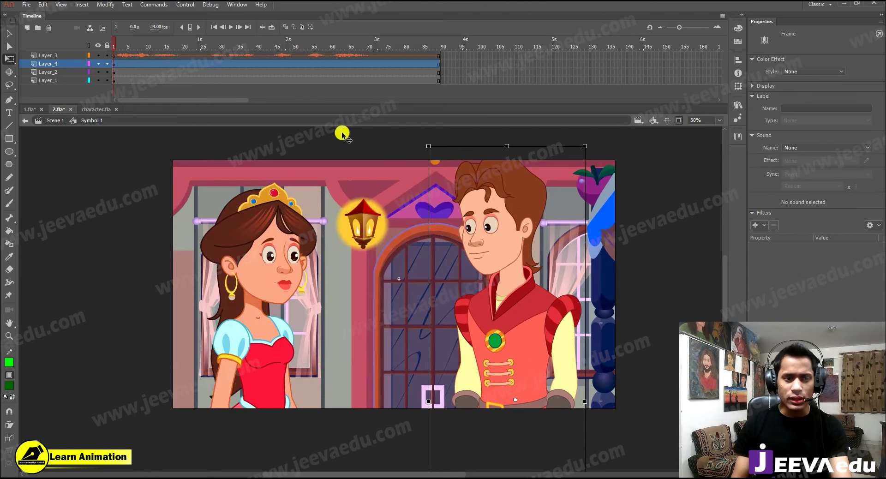
pyautogui.click(586, 146)
pyautogui.moveTo(573, 160); pyautogui.dragTo(575, 151)
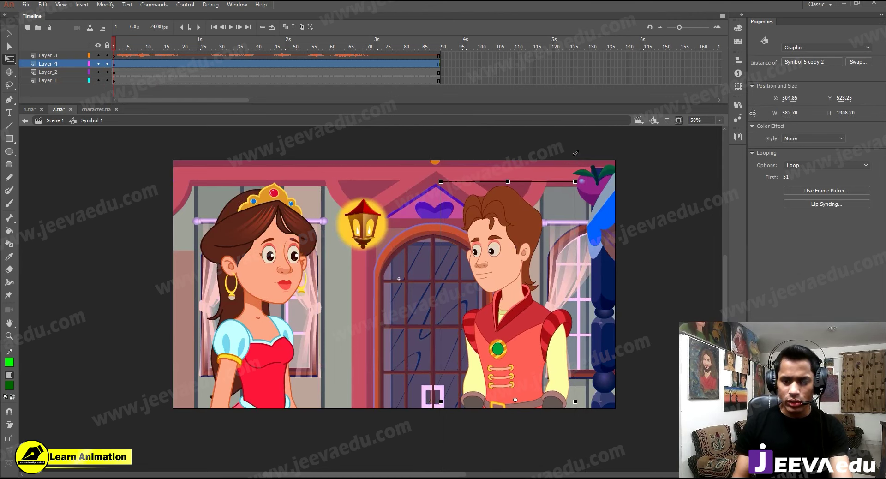
# Check the prince's placement against the 1.fla shot and shift the bedroom background so the door and its two lanterns frame him
pyautogui.click(29, 111)
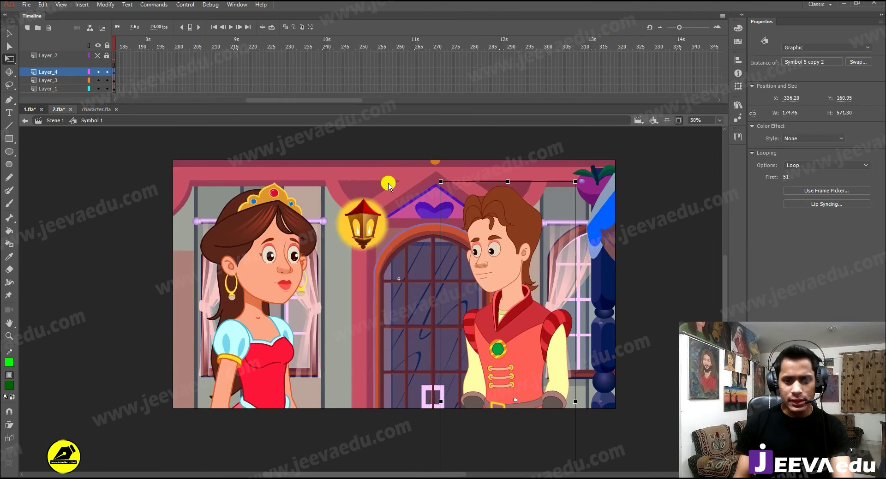
pyautogui.click(354, 262)
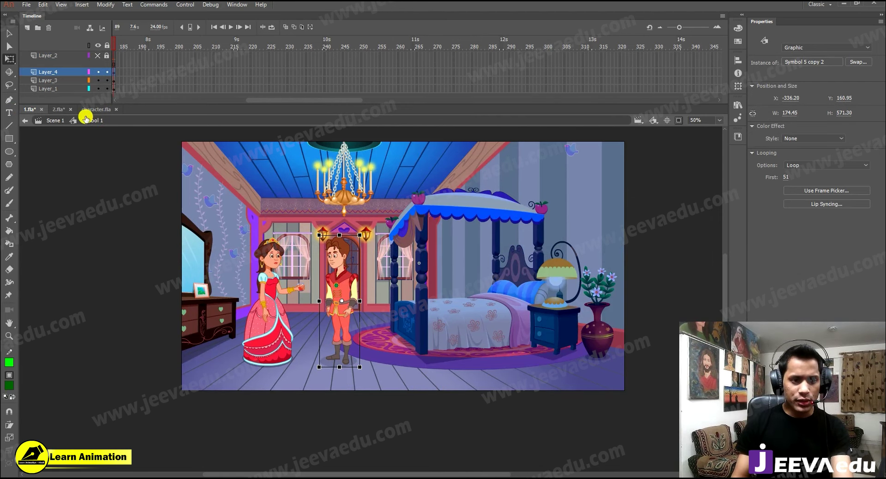
pyautogui.click(58, 111)
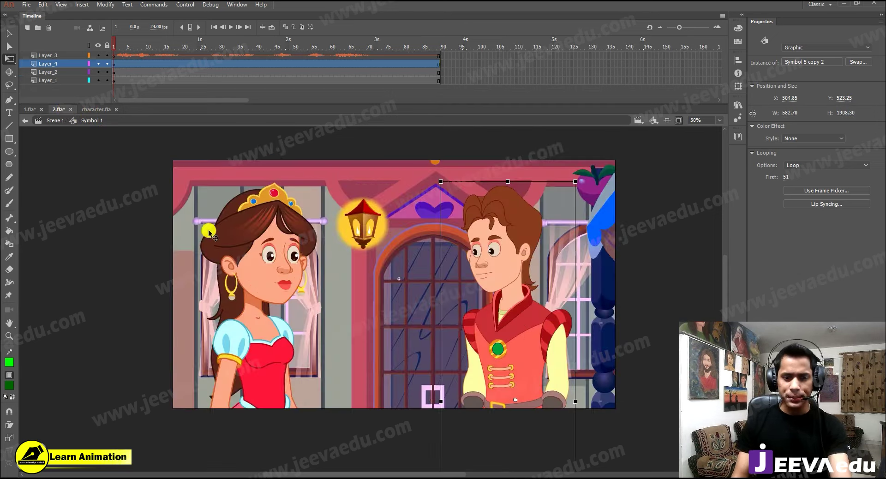
pyautogui.click(397, 311)
pyautogui.moveTo(441, 305); pyautogui.dragTo(447, 306)
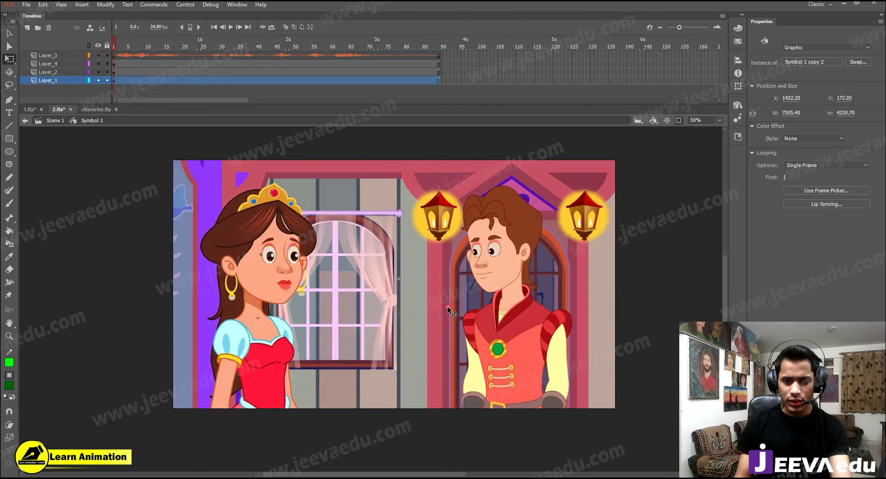
# Move the prince slightly right and up so he stands between the two lanterns, at about X 551, Y 483
pyautogui.click(527, 218)
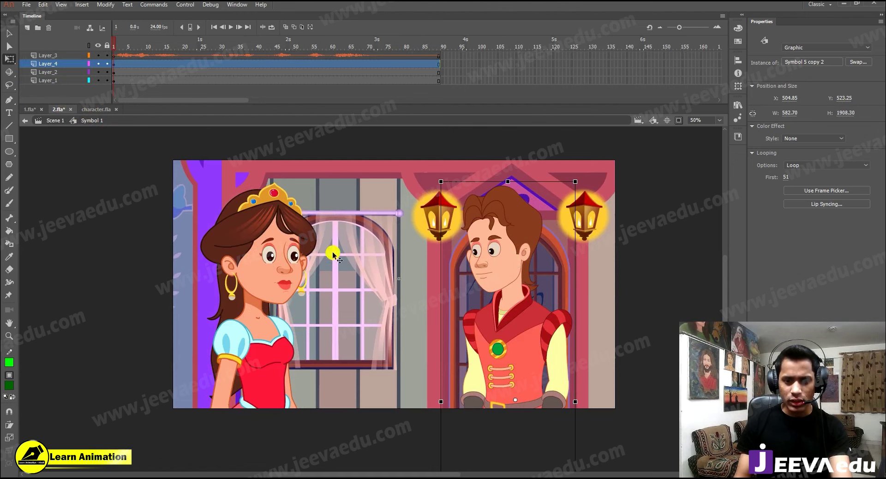
pyautogui.click(294, 252)
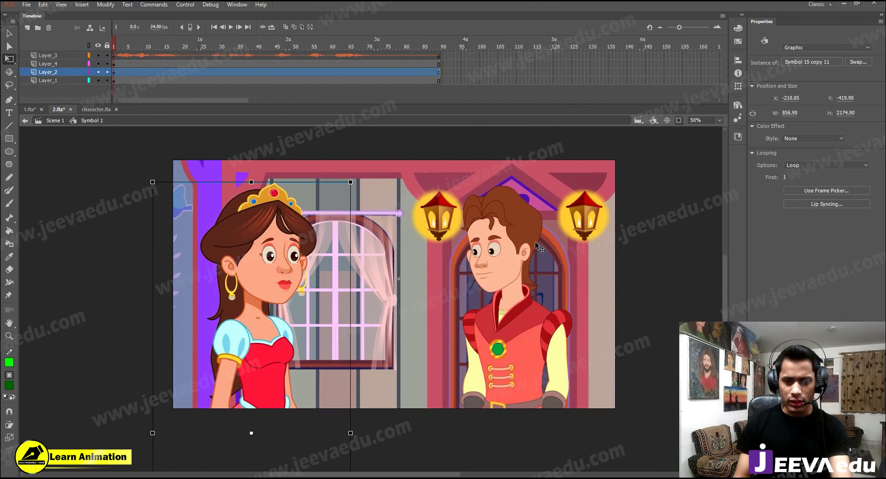
pyautogui.click(504, 251)
pyautogui.moveTo(504, 251); pyautogui.dragTo(507, 278)
pyautogui.moveTo(519, 209)
pyautogui.mouseDown()
pyautogui.moveTo(518, 201)
pyautogui.moveTo(518, 219)
pyautogui.mouseUp()
# Scale the princess down to about 840 × 2131 px and nudge her right to about X -177
pyautogui.click(273, 274)
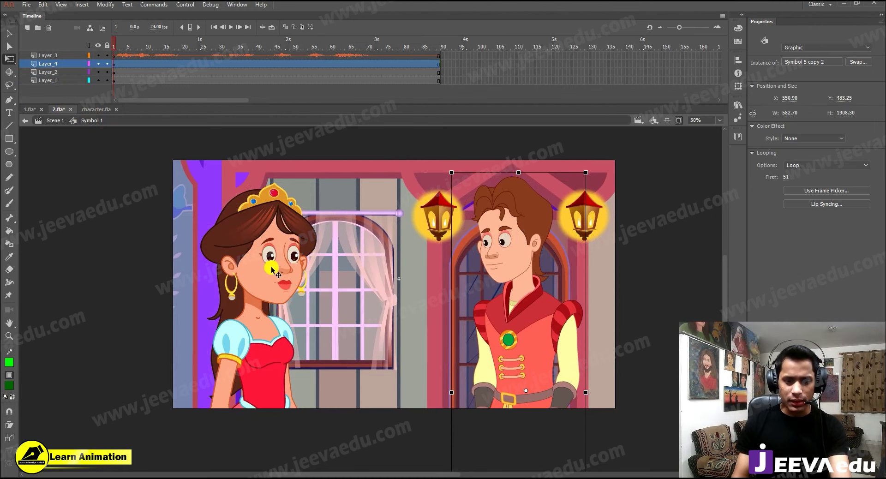
pyautogui.hotkey('ctrl', 'alt', 's')
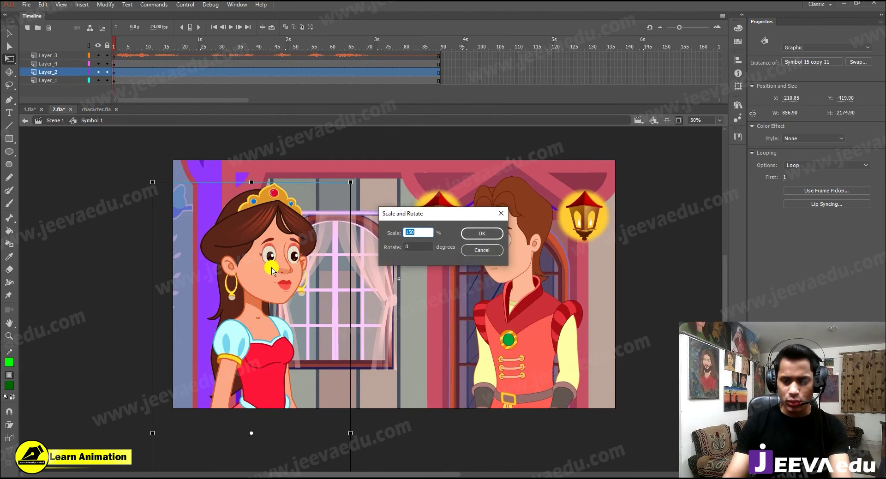
pyautogui.press('Return')
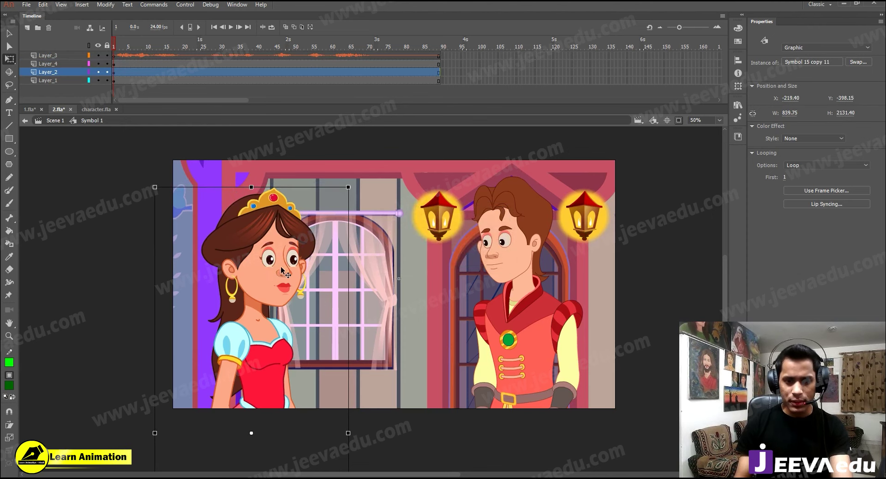
pyautogui.hotkey('shift', 'Right')
pyautogui.hotkey('shift', 'Right')
pyautogui.hotkey('shift', 'Right')
pyautogui.hotkey('shift', 'Right')
# Play back the two-character shot from frame 1 to examine the princess's talking and the prince's motion against the audio
pyautogui.click(482, 258)
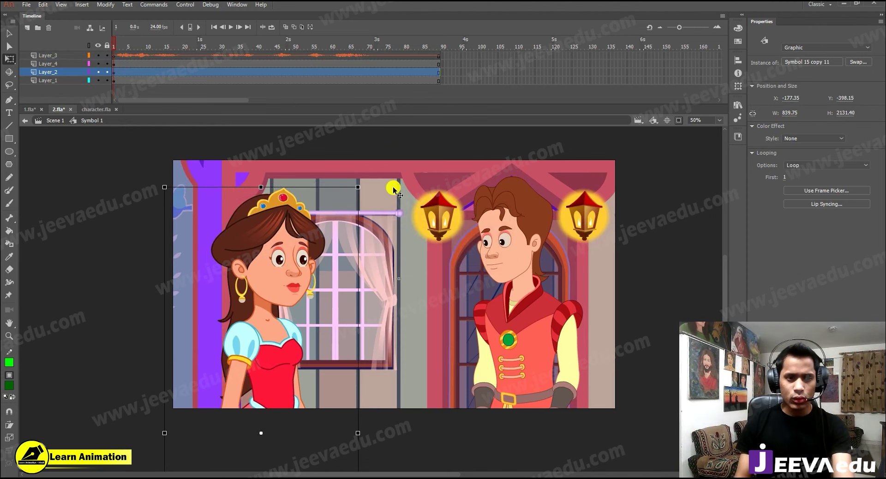
pyautogui.click(479, 85)
pyautogui.press('Return')
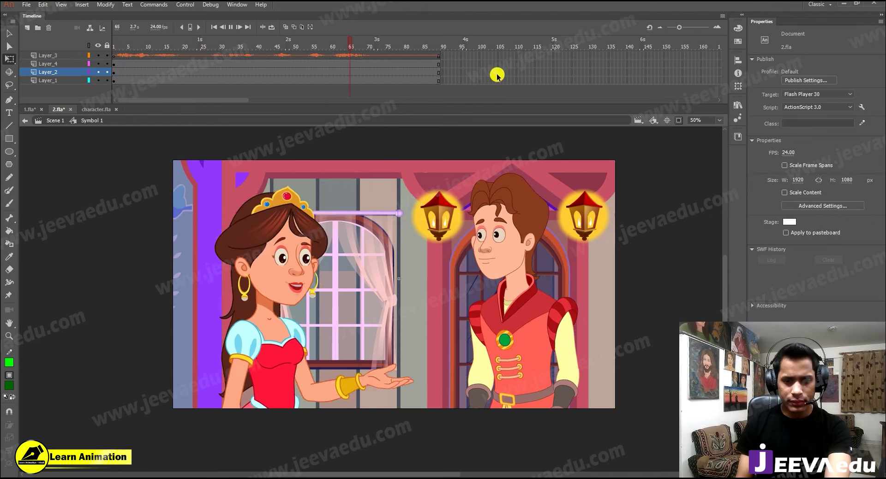
pyautogui.click(507, 251)
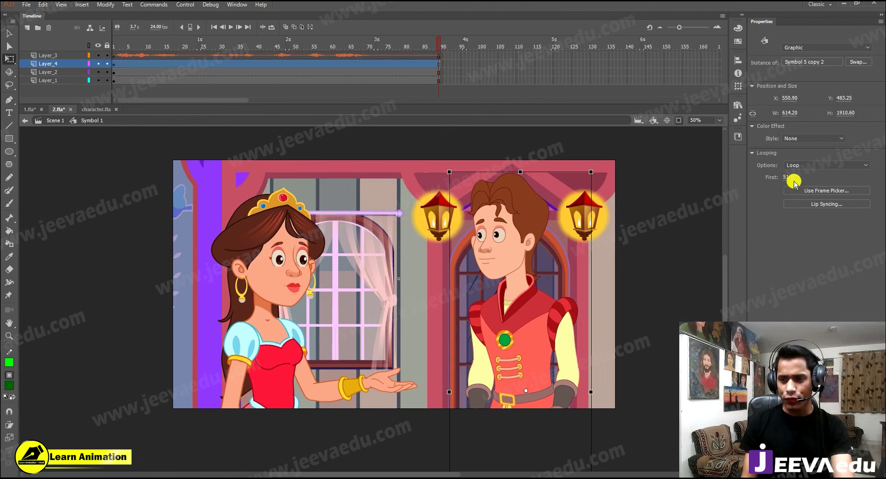
pyautogui.click(424, 61)
pyautogui.moveTo(157, 46); pyautogui.dragTo(113, 46)
pyautogui.click(226, 89)
pyautogui.press('Return')
pyautogui.click(310, 90)
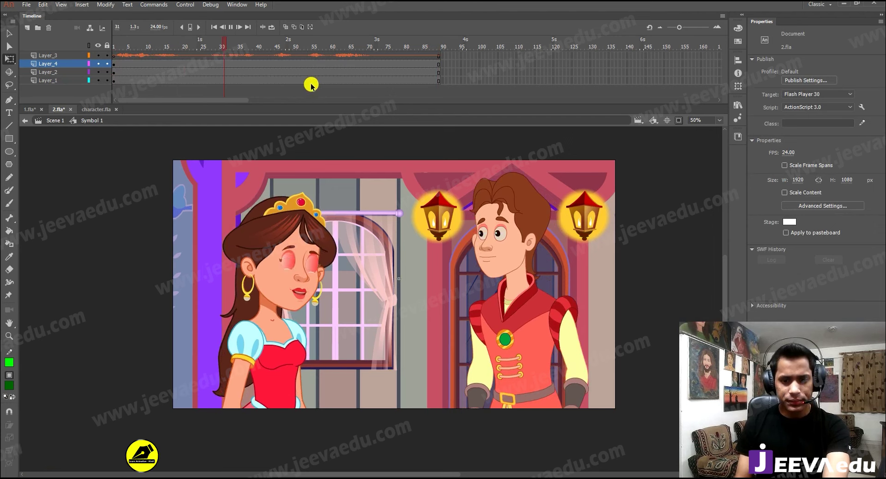
pyautogui.press('Return')
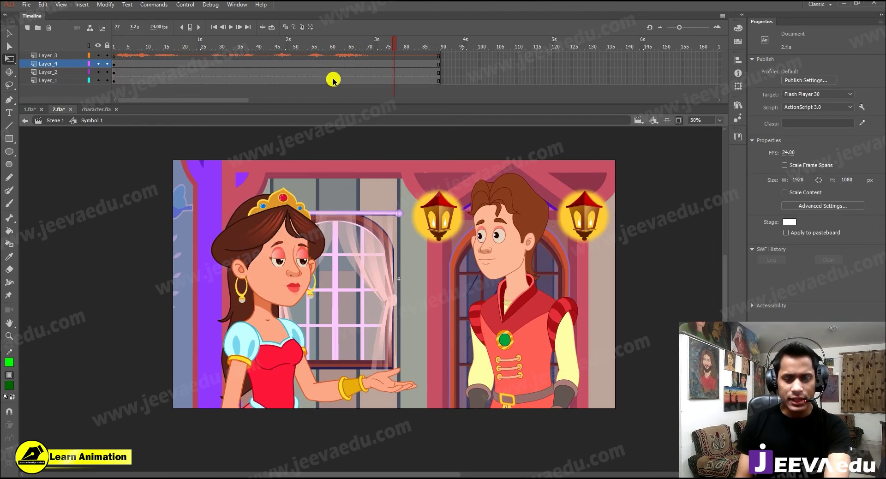
# Change the background instance to a Movie Clip and give it a 22 px Blur filter at low quality
pyautogui.click(399, 213)
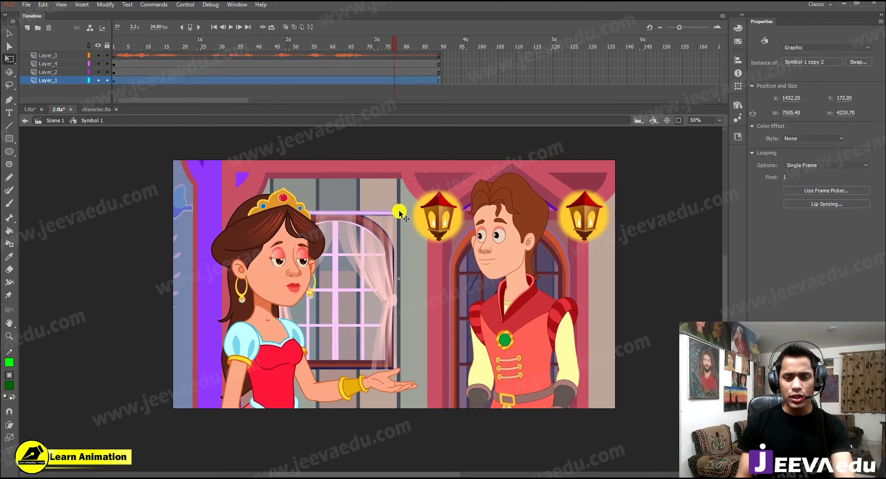
pyautogui.click(807, 47)
pyautogui.click(811, 59)
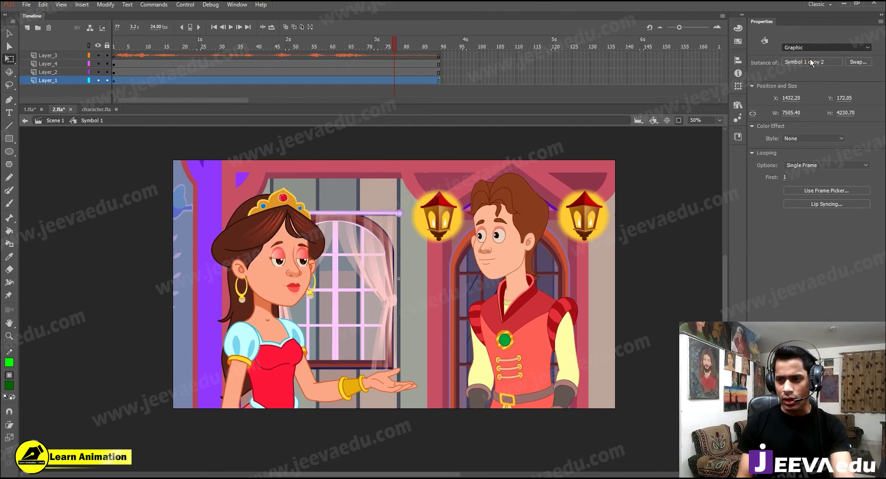
pyautogui.click(762, 197)
pyautogui.click(768, 218)
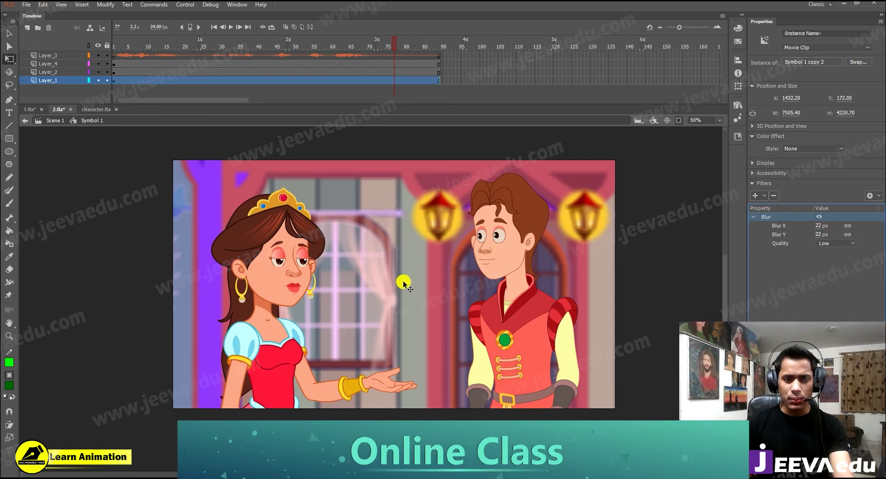
# Insert keyframes at frame 89 on the prince, princess and background layers and create classic tweens across all three
pyautogui.click(398, 43)
pyautogui.click(438, 79)
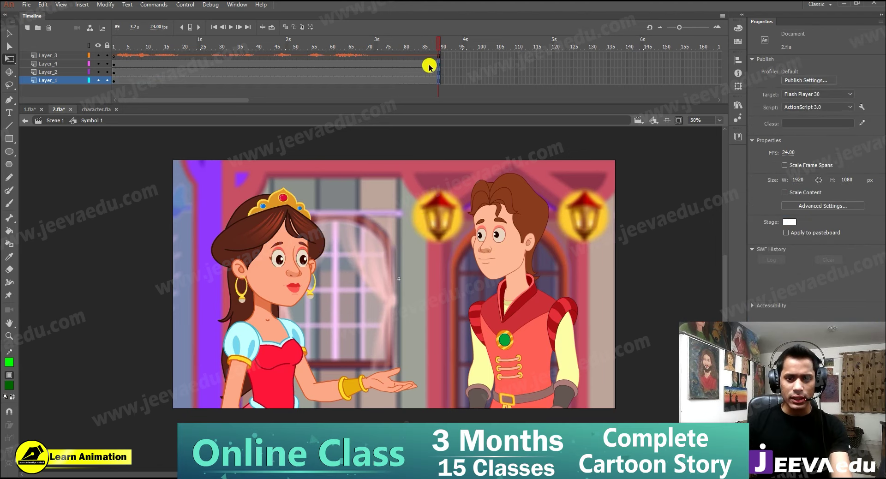
pyautogui.moveTo(429, 65); pyautogui.dragTo(407, 73)
pyautogui.rightClick(410, 75)
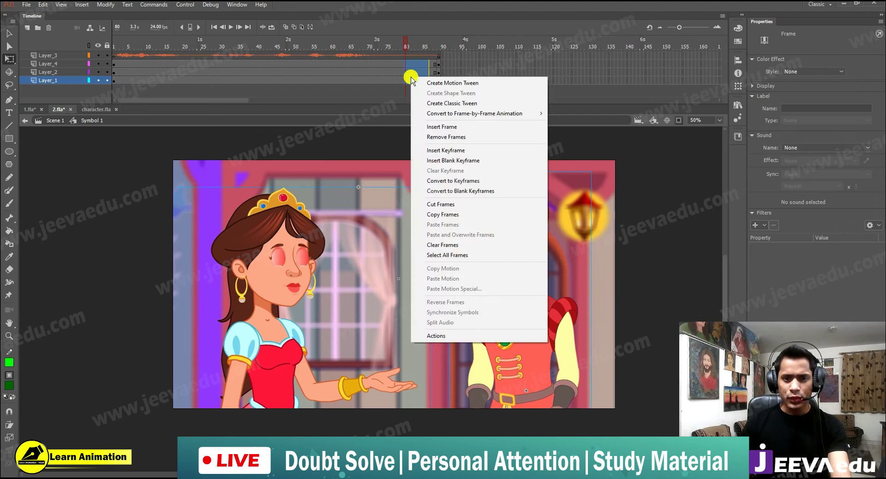
pyautogui.click(434, 103)
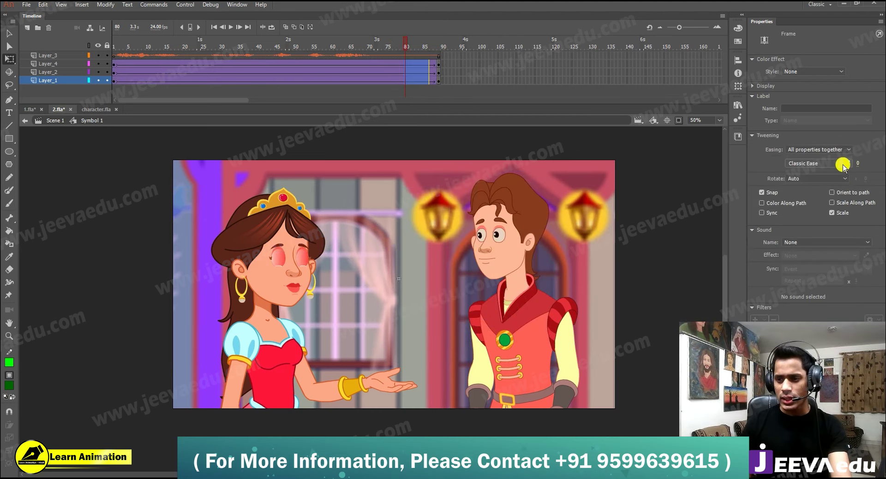
# Apply a custom ease named My Ease 1 to the three tweens, with the curve flattened at its start and end
pyautogui.click(845, 164)
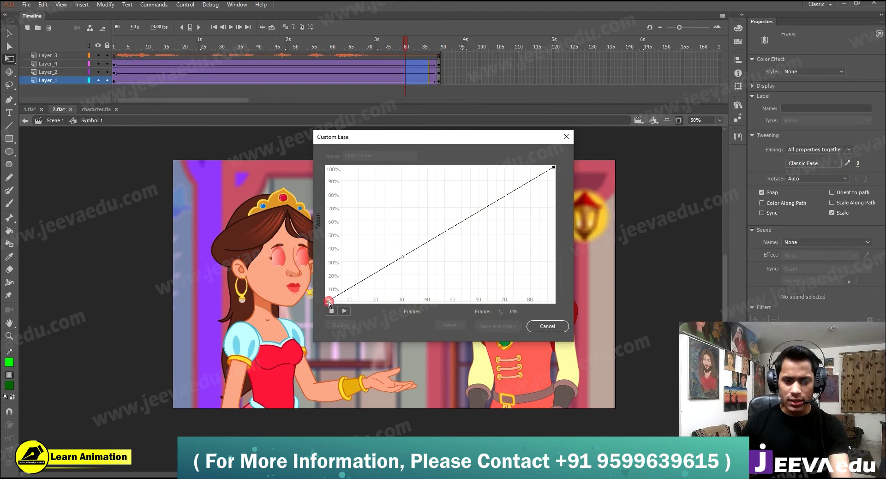
pyautogui.moveTo(402, 257); pyautogui.dragTo(412, 320)
pyautogui.click(554, 167)
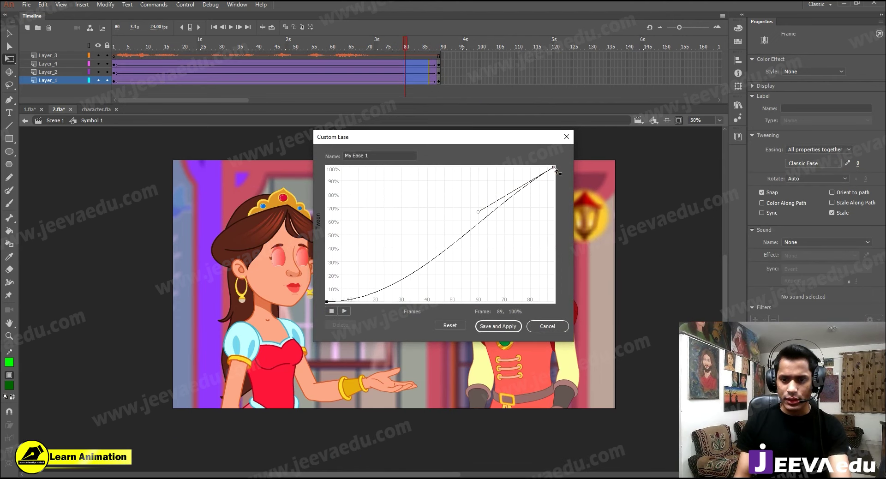
pyautogui.moveTo(480, 213); pyautogui.dragTo(463, 169)
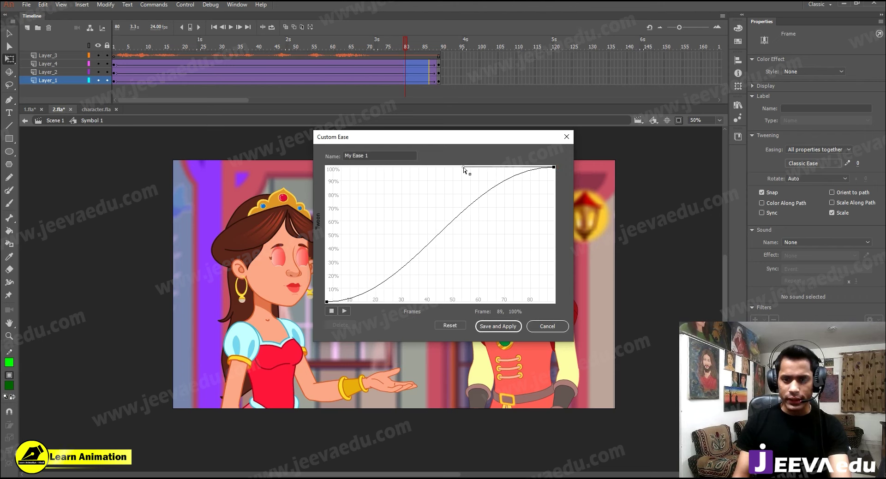
pyautogui.click(504, 324)
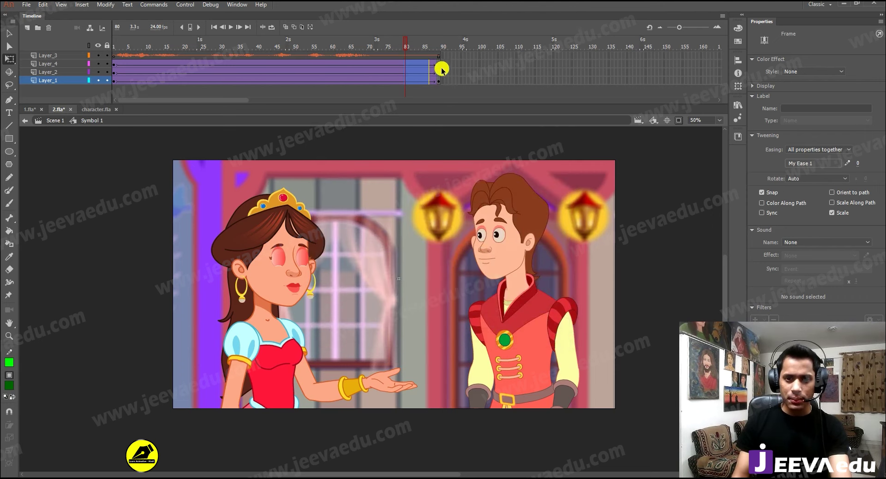
# Scale the prince, princess and background at the frame 89 keyframes to 104%
pyautogui.click(439, 82)
pyautogui.click(439, 81)
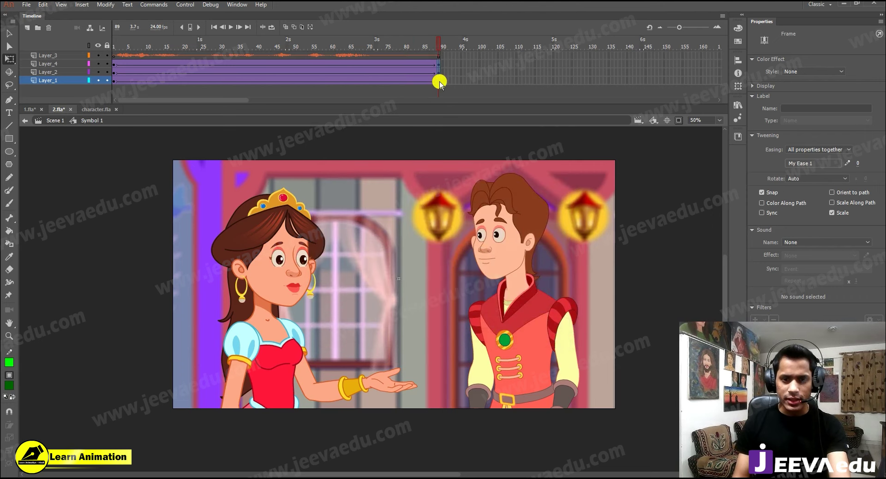
pyautogui.hotkey('ctrl', 'alt', 's')
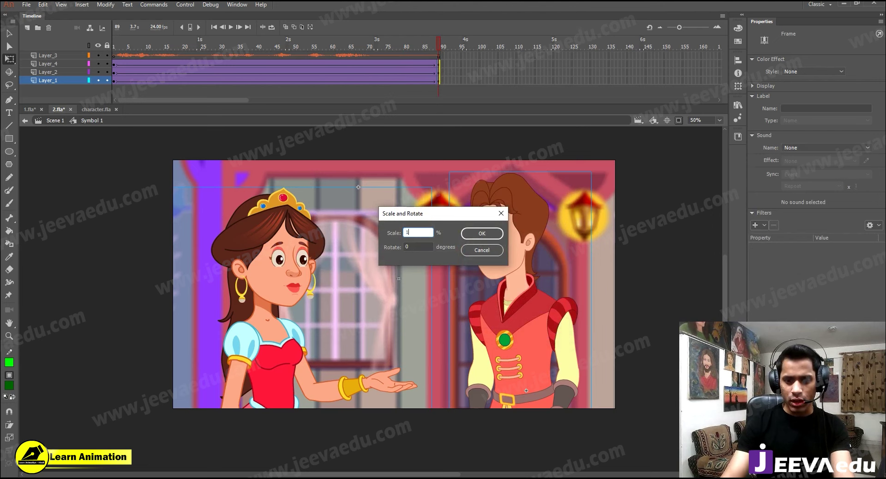
pyautogui.write('1')
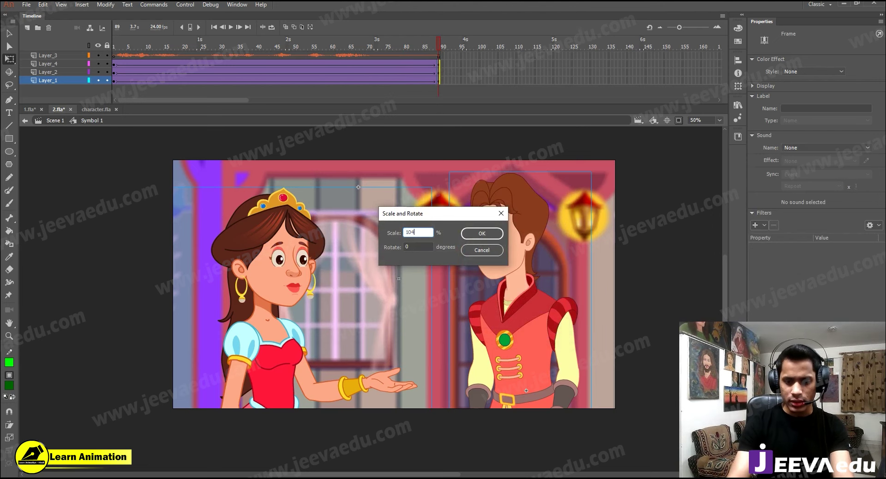
pyautogui.press('Return')
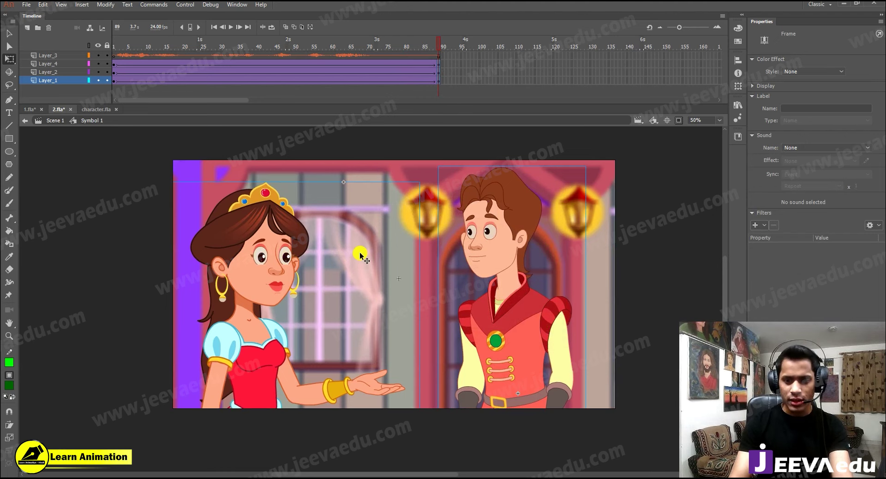
# Nudge the scaled prince, princess and background to the right at frame 89, and play back the zoom from the start
pyautogui.hotkey('shift', 'Right')
pyautogui.hotkey('shift', 'Right')
pyautogui.hotkey('shift', 'Right')
pyautogui.hotkey('shift', 'Right')
pyautogui.hotkey('shift', 'Right')
pyautogui.hotkey('shift', 'Right')
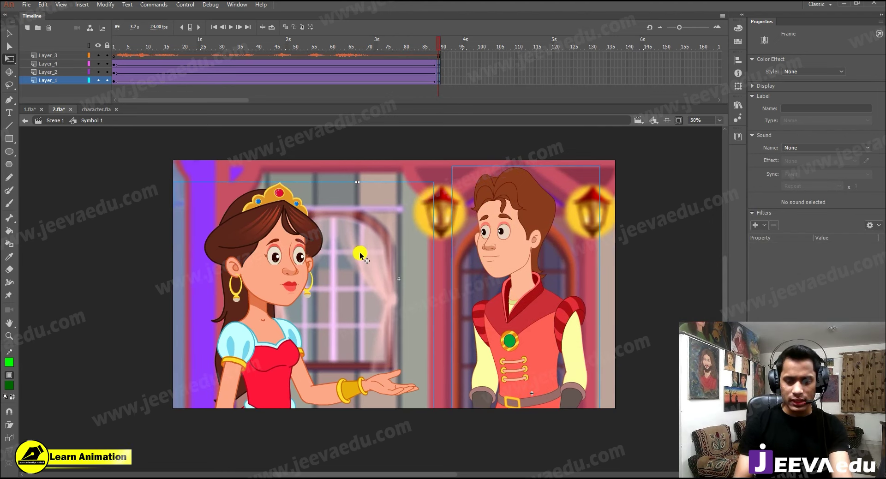
pyautogui.hotkey('shift', 'Down')
pyautogui.hotkey('shift', 'Down')
pyautogui.hotkey('shift', 'Up')
pyautogui.hotkey('shift', 'Up')
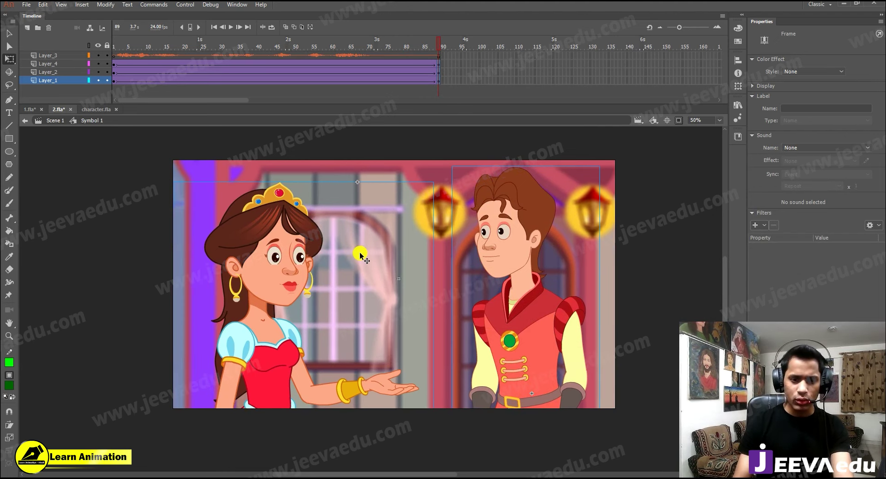
pyautogui.click(113, 52)
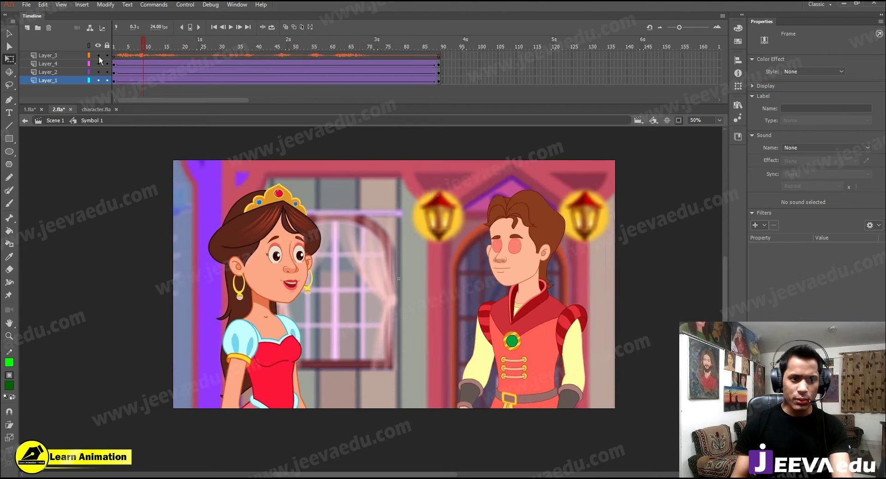
pyautogui.press('Return')
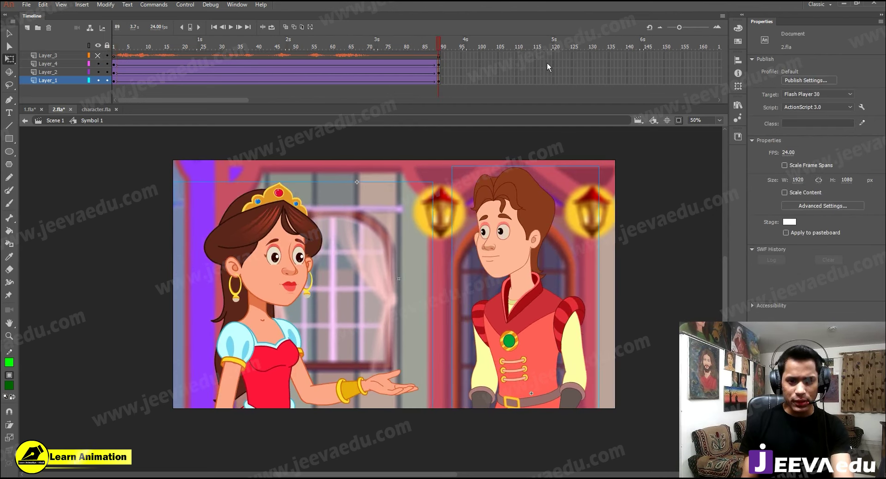
# Shift the artwork at frame 89 slightly down, restore the audio layer's visibility and preview the zoom from the start
pyautogui.moveTo(439, 63); pyautogui.dragTo(441, 84)
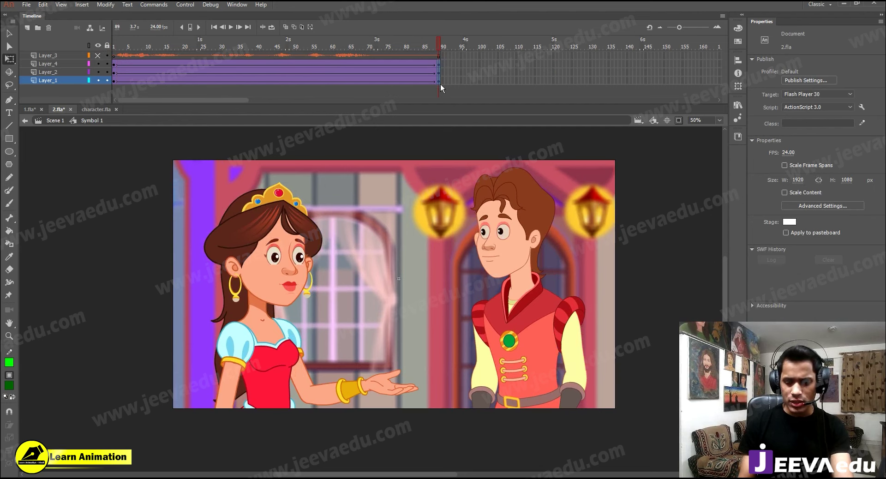
pyautogui.click(441, 84)
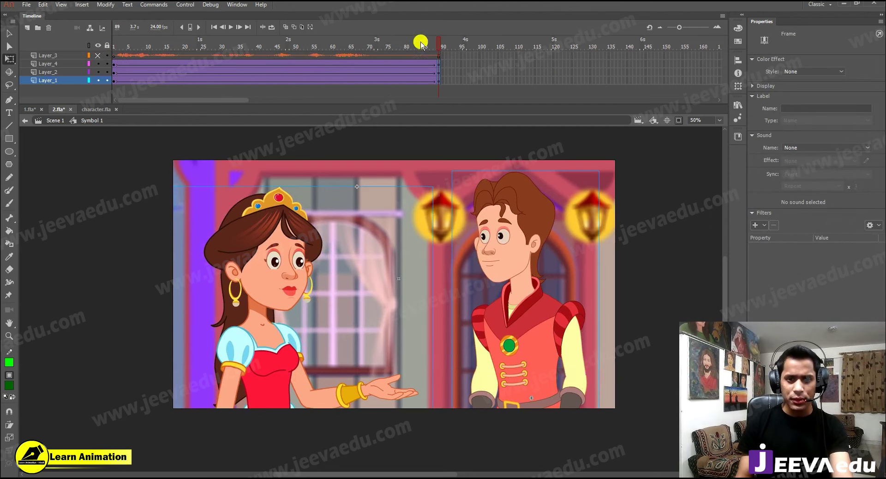
pyautogui.press('Return')
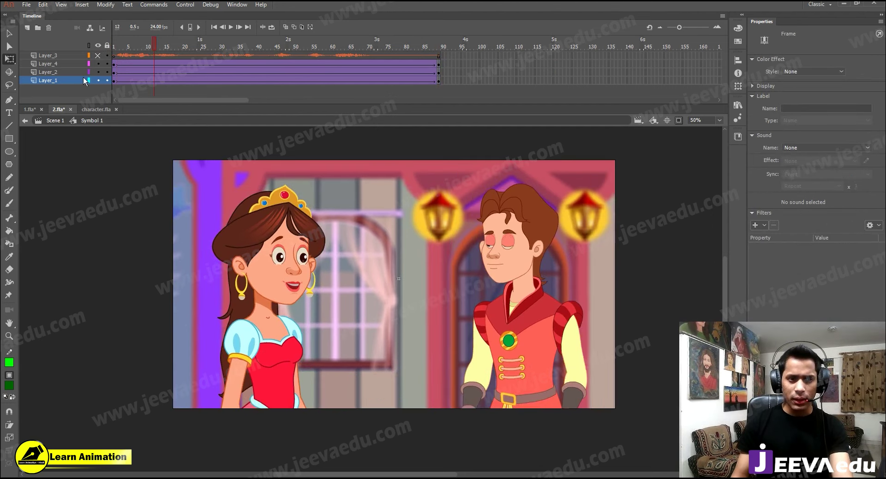
pyautogui.click(98, 56)
pyautogui.moveTo(114, 45); pyautogui.dragTo(128, 45)
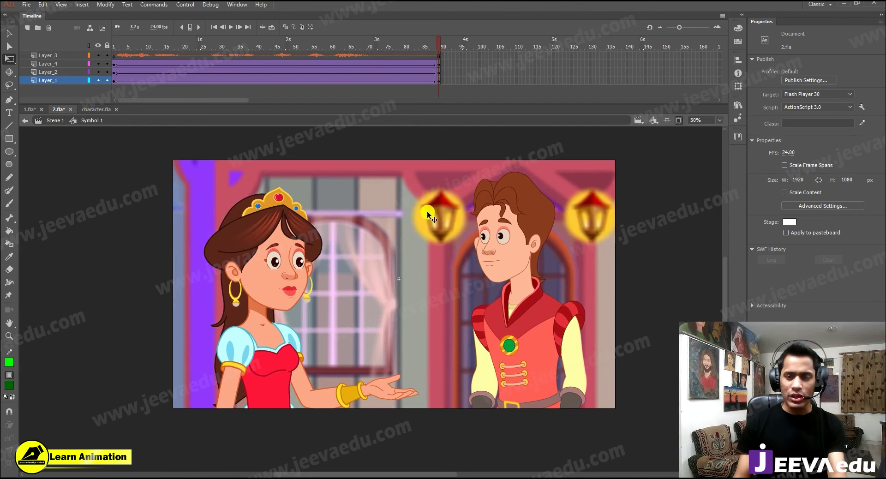
# Copy the audio layer from Symbol 1, paste it into Scene 1's main timeline and play the shot there
pyautogui.click(64, 54)
pyautogui.rightClick(62, 52)
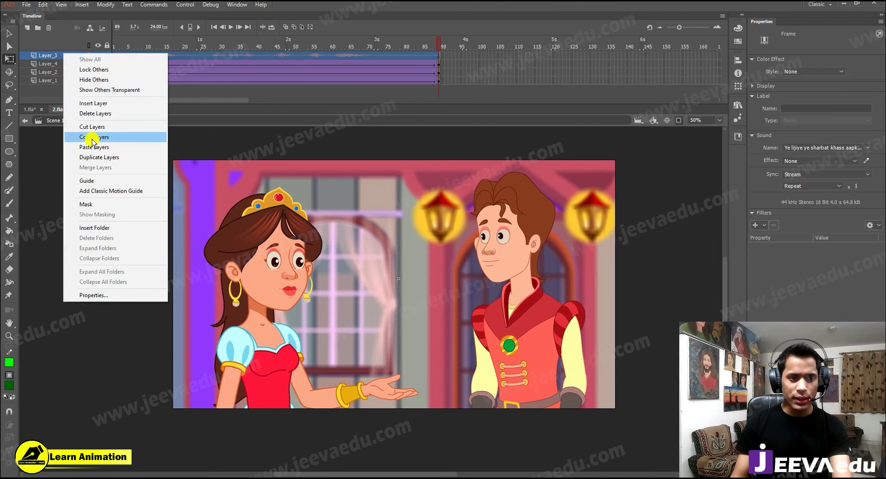
pyautogui.click(92, 136)
pyautogui.click(153, 56)
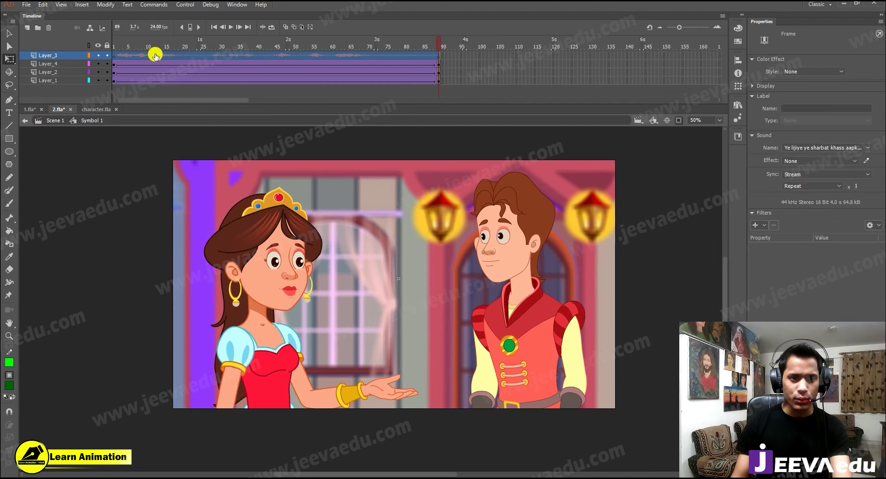
pyautogui.click(104, 63)
pyautogui.click(154, 93)
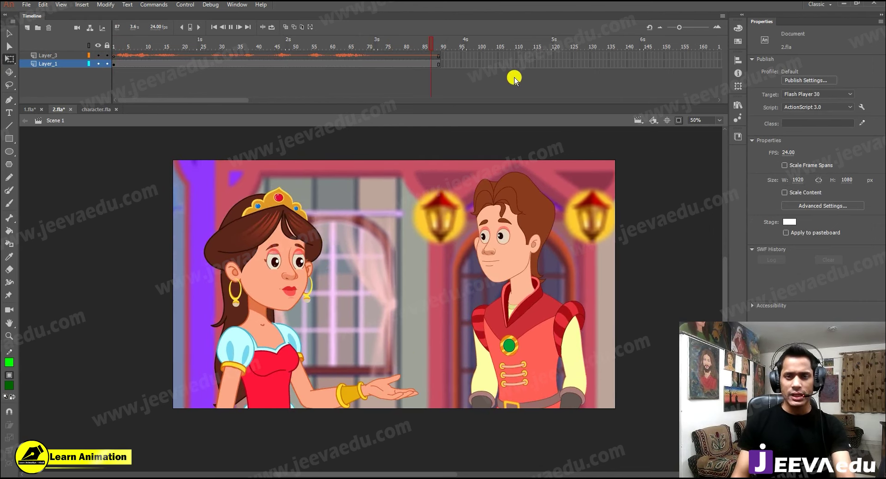
# Switch to 1.fla, return to Scene 1 and set the JPEG quality in its publish settings to 100
pyautogui.click(27, 110)
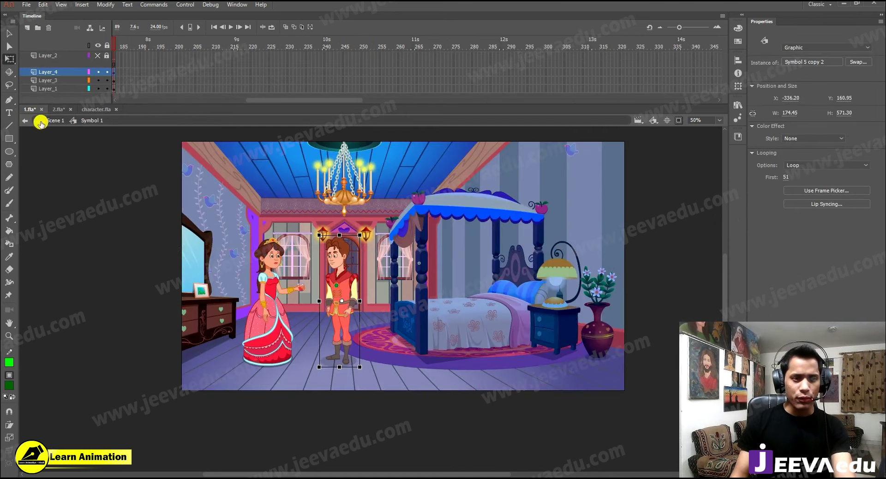
pyautogui.click(41, 123)
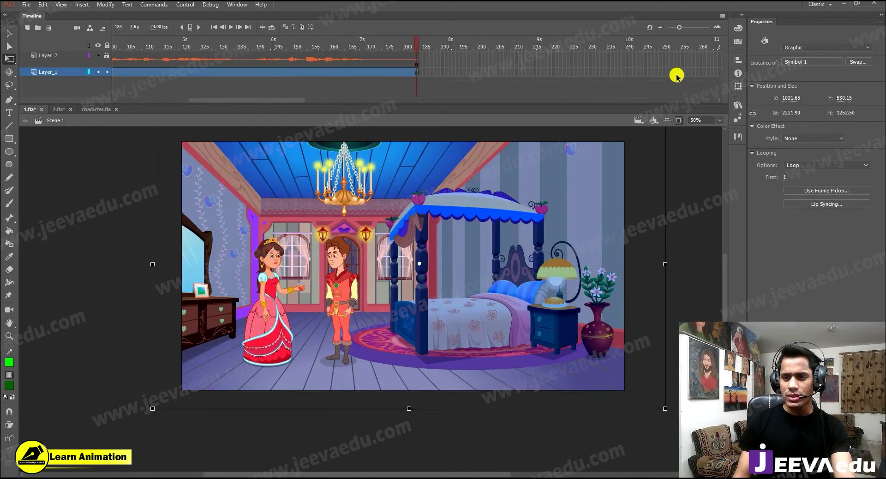
pyautogui.click(794, 81)
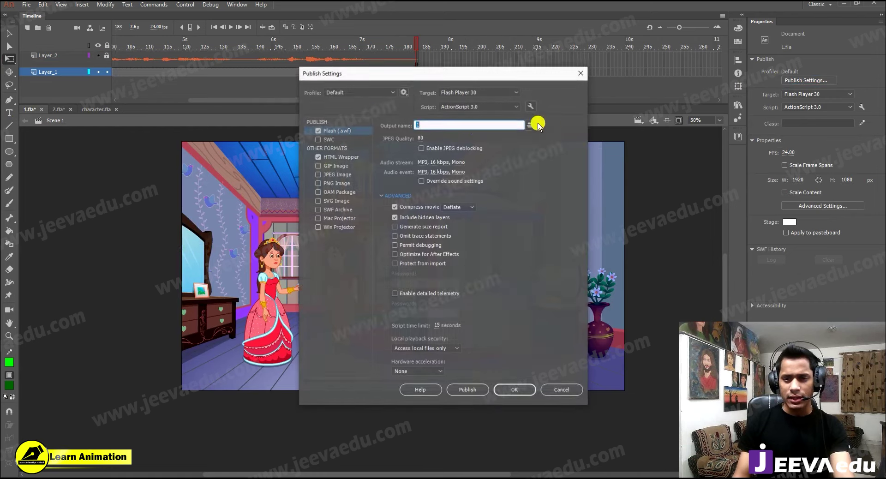
pyautogui.click(419, 138)
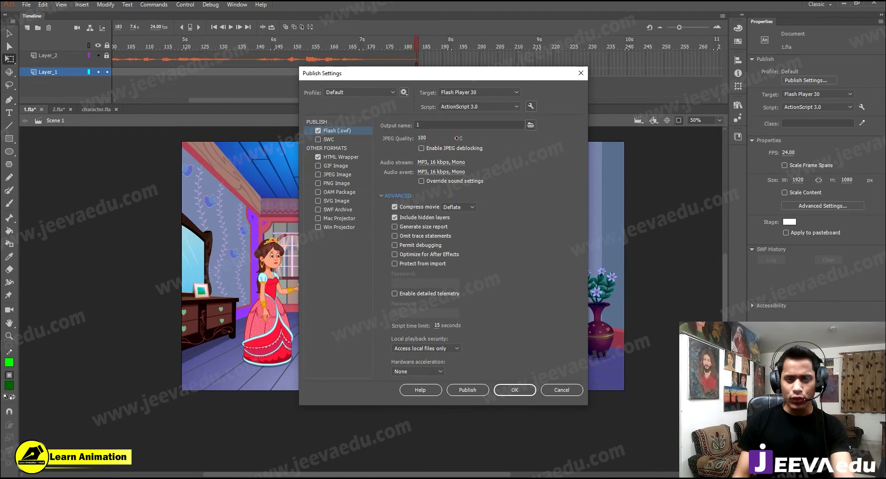
# Set the audio stream to MP3 at 128 kbps with Best quality
pyautogui.click(426, 163)
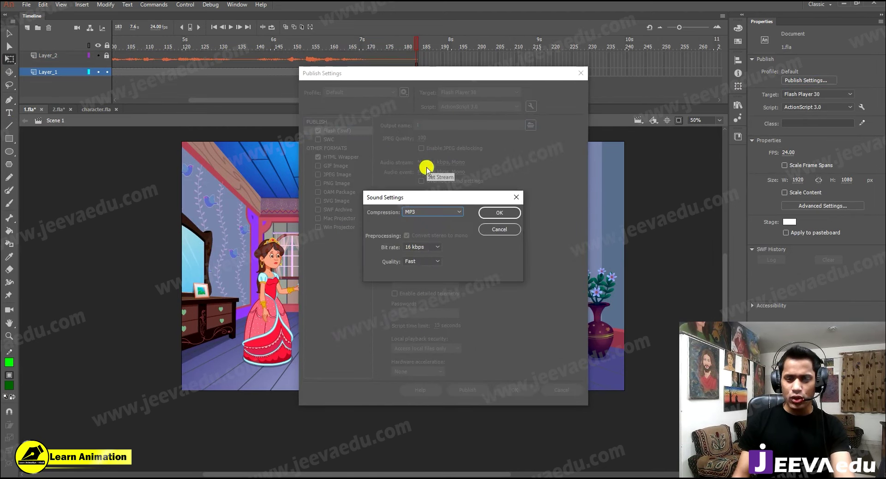
pyautogui.click(422, 250)
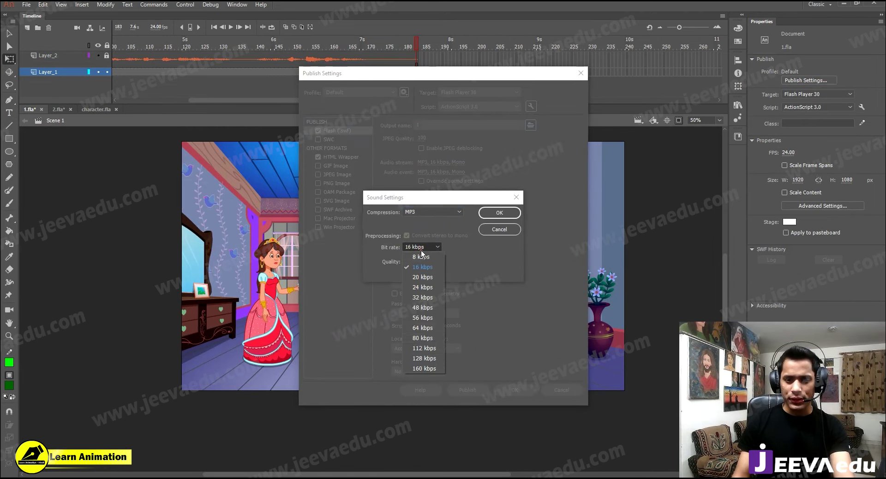
pyautogui.click(423, 359)
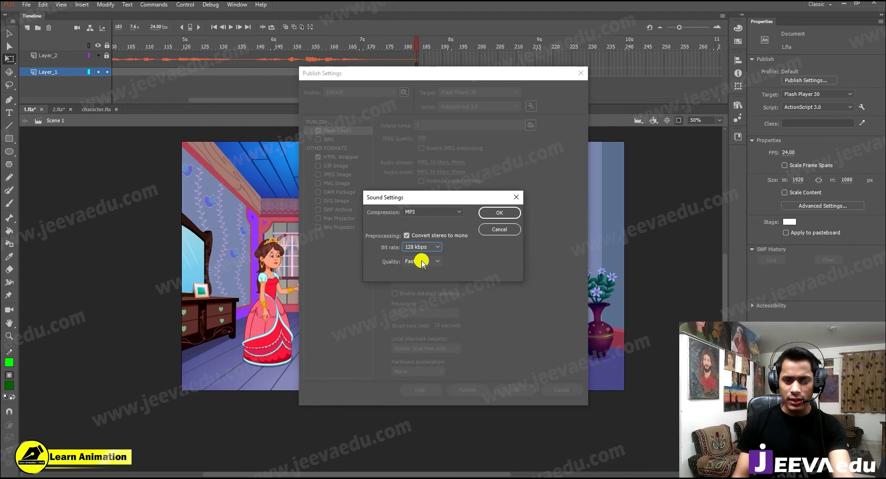
pyautogui.click(422, 261)
pyautogui.click(414, 293)
pyautogui.click(493, 213)
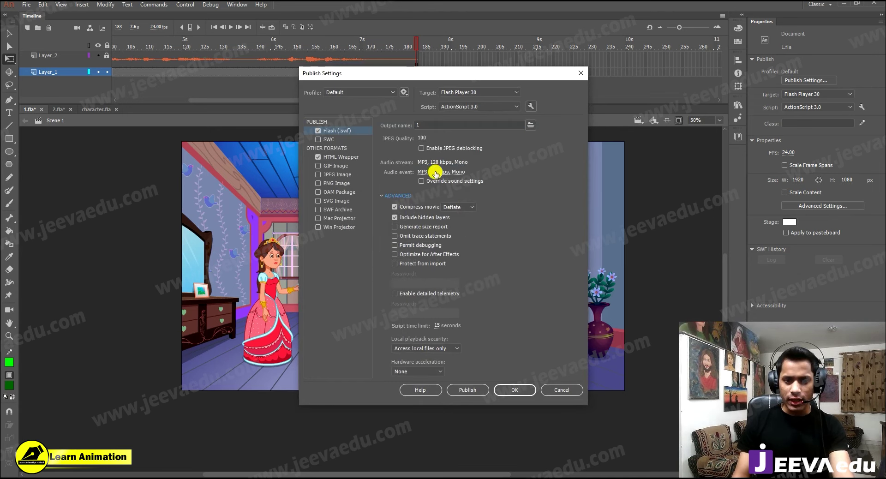
# Set the audio event sound to MP3 at 128 kbps with Best quality and accept the publish settings
pyautogui.click(435, 173)
pyautogui.click(421, 247)
pyautogui.click(421, 370)
pyautogui.click(423, 247)
pyautogui.click(424, 358)
pyautogui.click(422, 262)
pyautogui.click(422, 297)
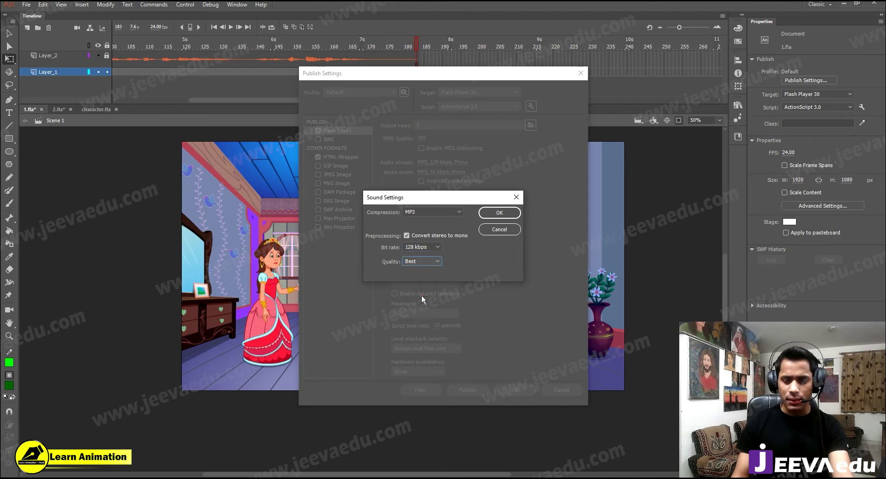
pyautogui.click(500, 213)
pyautogui.click(516, 391)
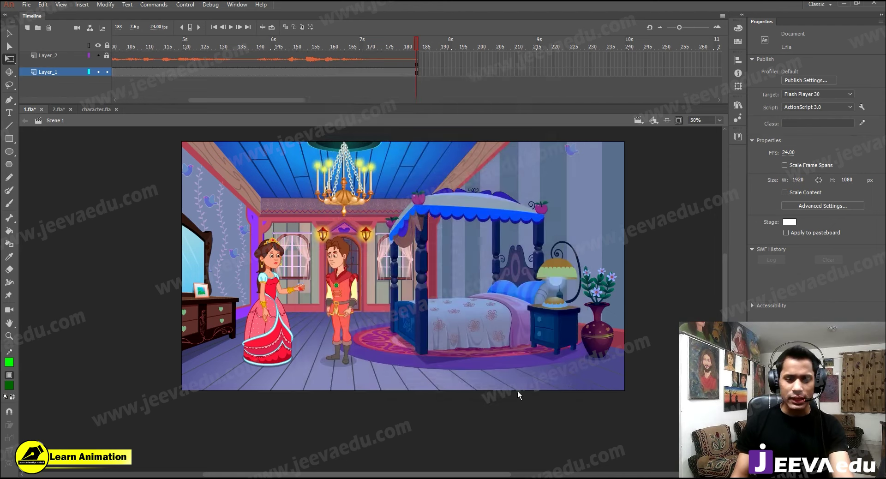
# Export the 1.fla scene as the 1920 × 1080 video 1.mov to the Desktop, with conversion in Adobe Media Encoder enabled
pyautogui.click(21, 4)
pyautogui.moveTo(57, 150)
pyautogui.click(183, 180)
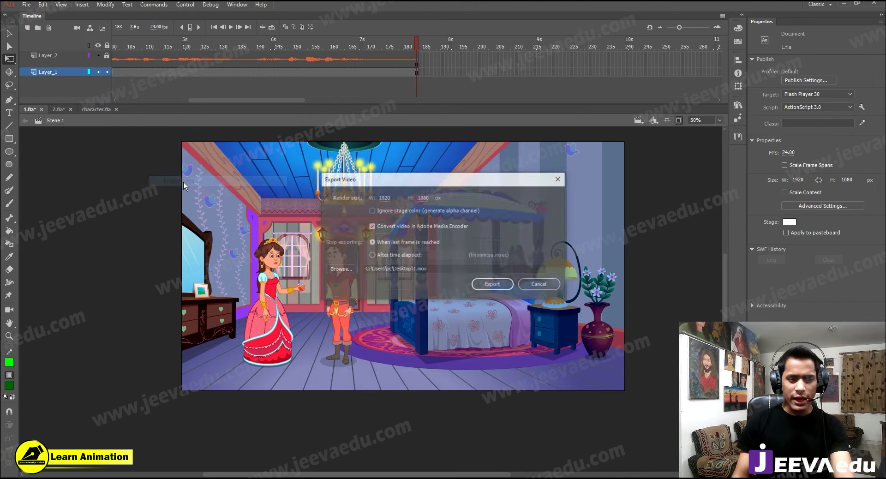
pyautogui.click(336, 269)
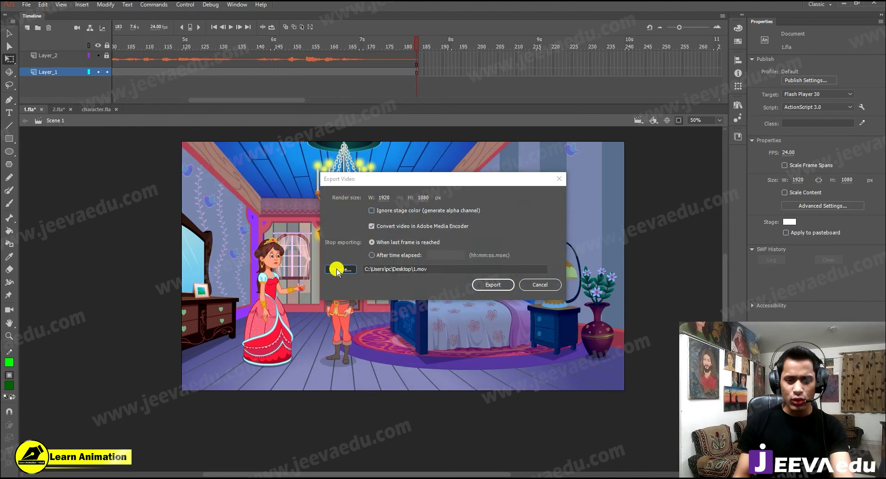
pyautogui.moveTo(473, 208); pyautogui.dragTo(217, 134)
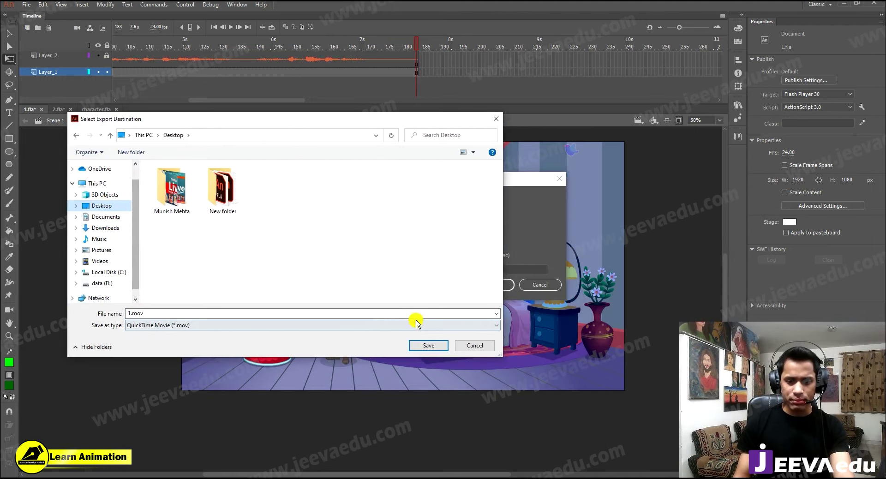
pyautogui.click(429, 346)
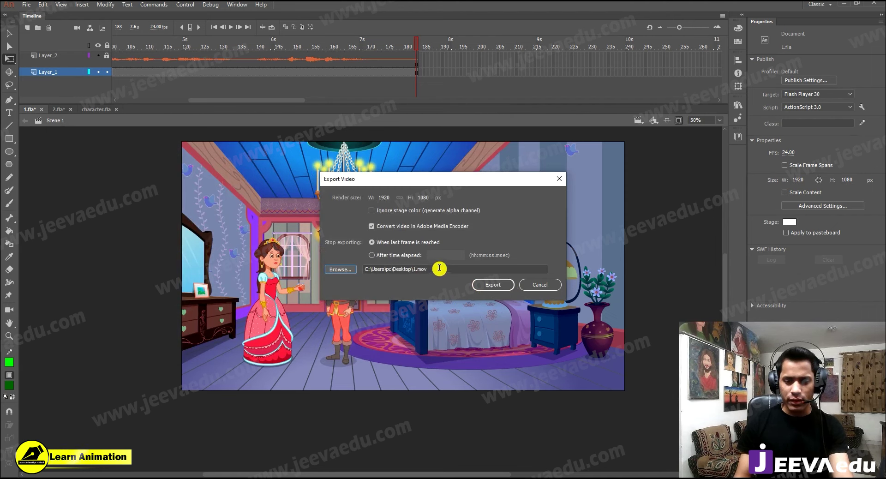
pyautogui.click(500, 284)
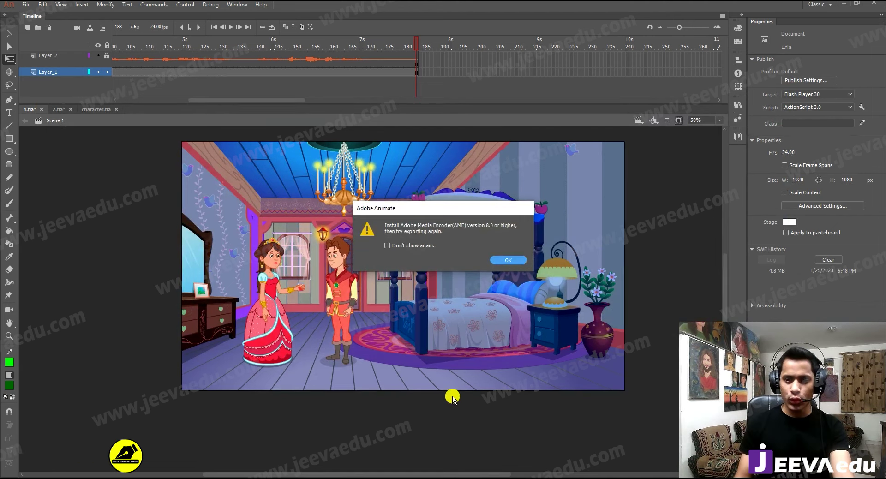
pyautogui.click(500, 260)
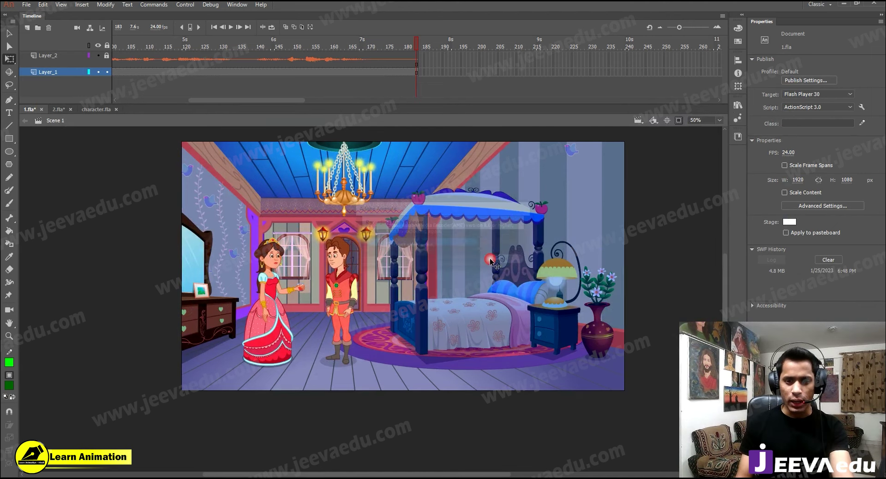
# Switch to 2.fla and set the JPEG quality in its publish settings to 100
pyautogui.click(57, 111)
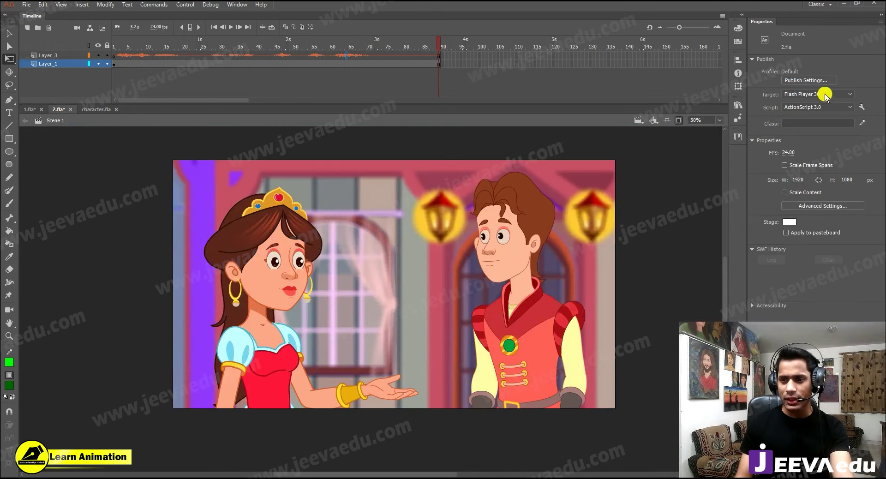
pyautogui.click(347, 55)
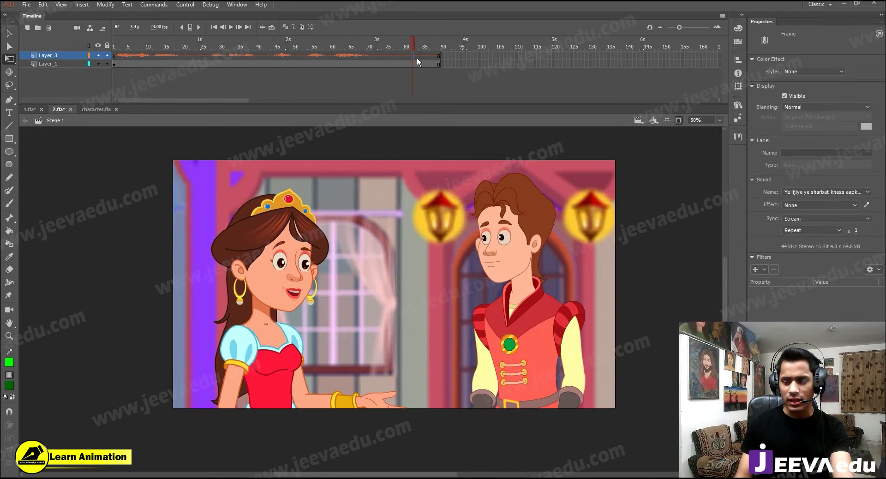
pyautogui.click(816, 91)
pyautogui.click(652, 87)
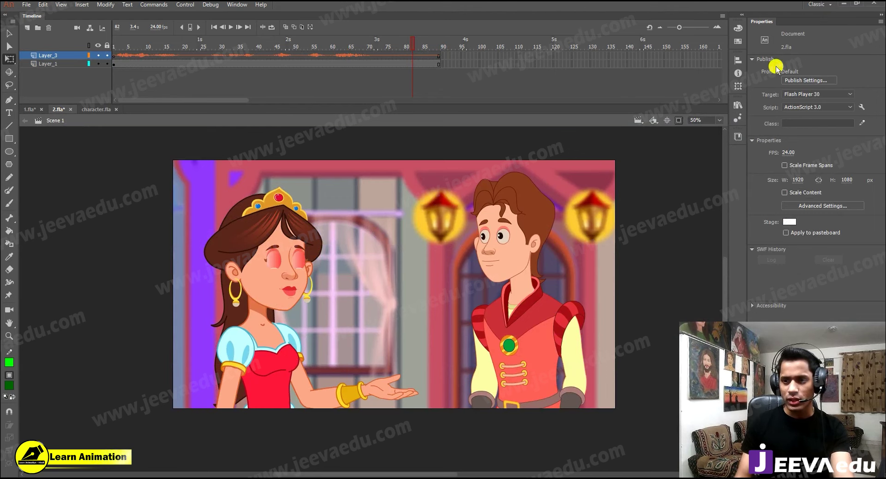
pyautogui.click(805, 81)
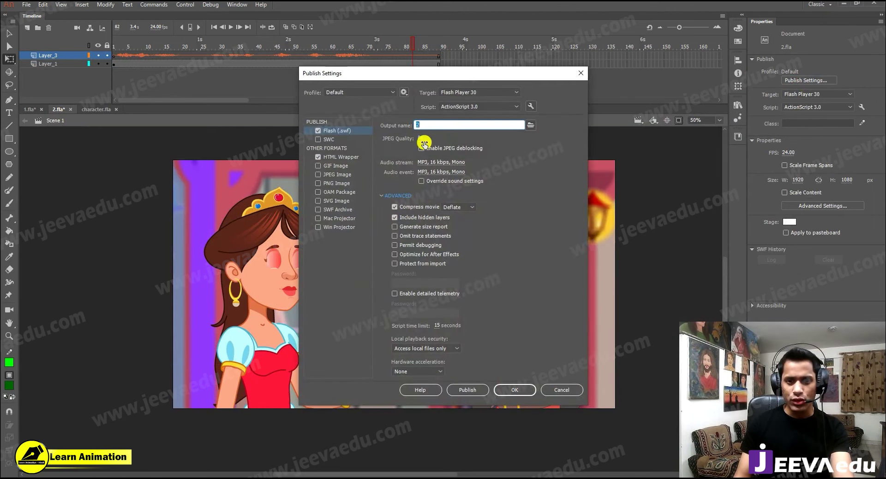
pyautogui.click(423, 141)
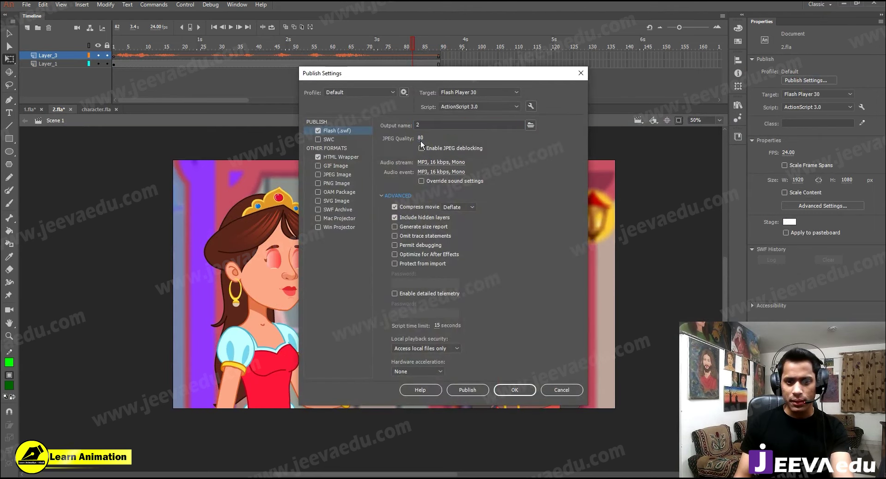
# Set the audio stream of 2.fla to MP3 at 128 kbps with Best quality
pyautogui.click(456, 164)
pyautogui.click(417, 262)
pyautogui.click(417, 292)
pyautogui.click(421, 247)
pyautogui.click(419, 362)
pyautogui.click(506, 220)
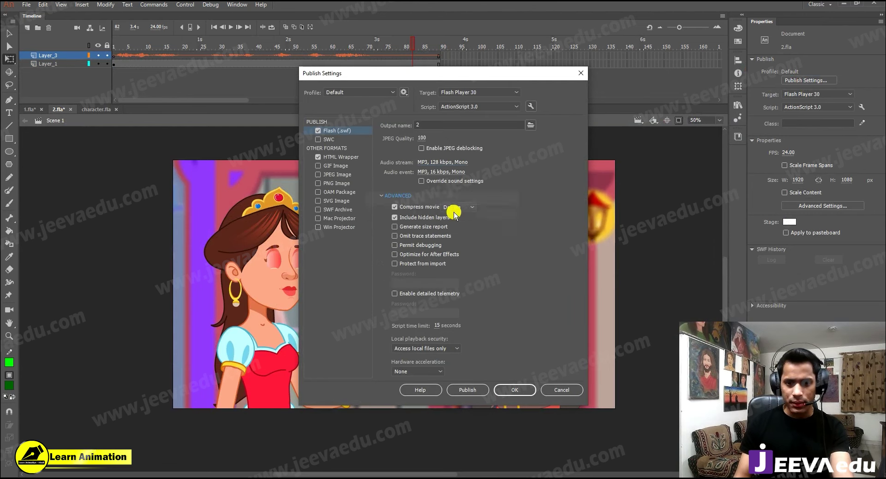
# Set the audio event sound of 2.fla to MP3 at 128 kbps with Best quality and accept the publish settings
pyautogui.click(444, 172)
pyautogui.click(429, 265)
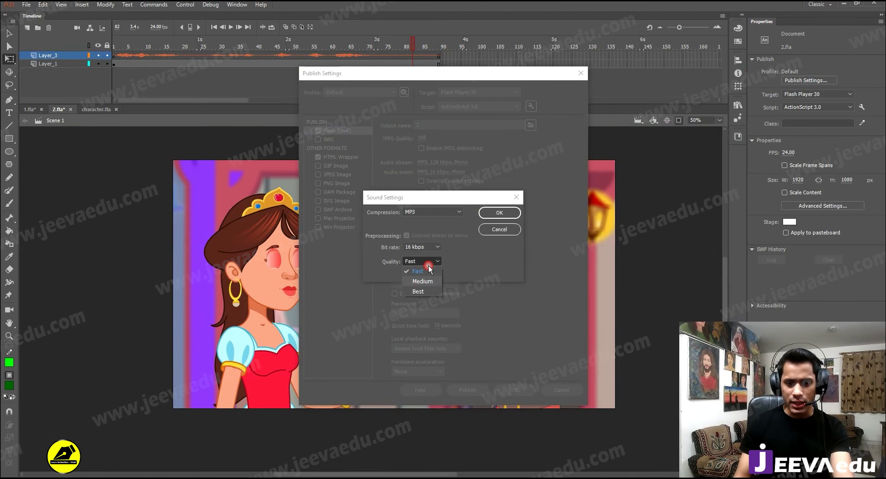
pyautogui.click(427, 289)
pyautogui.click(425, 248)
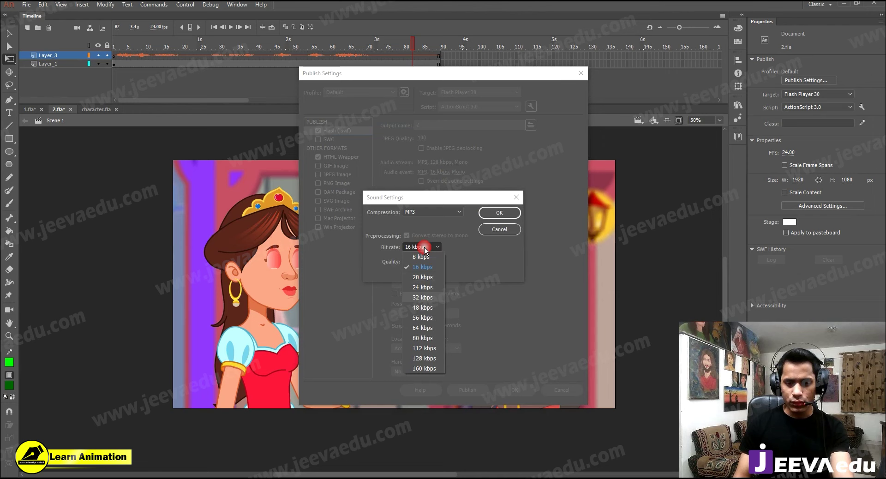
pyautogui.click(422, 360)
pyautogui.click(499, 213)
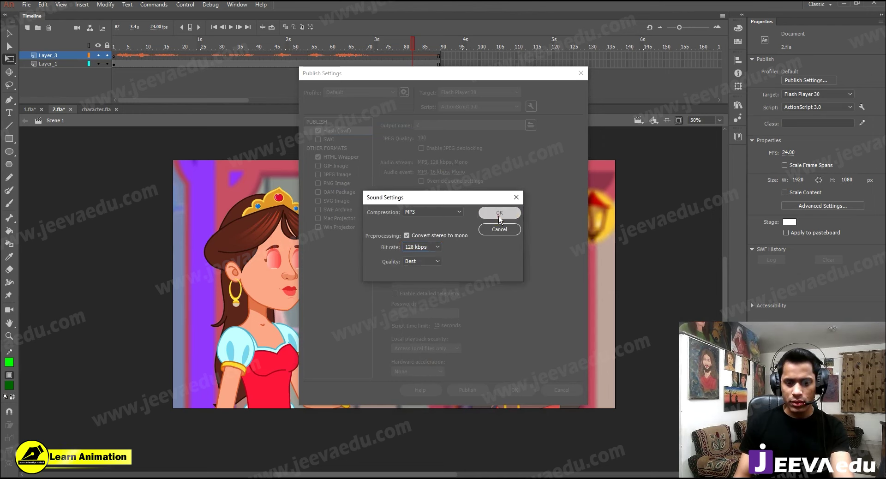
pyautogui.click(516, 390)
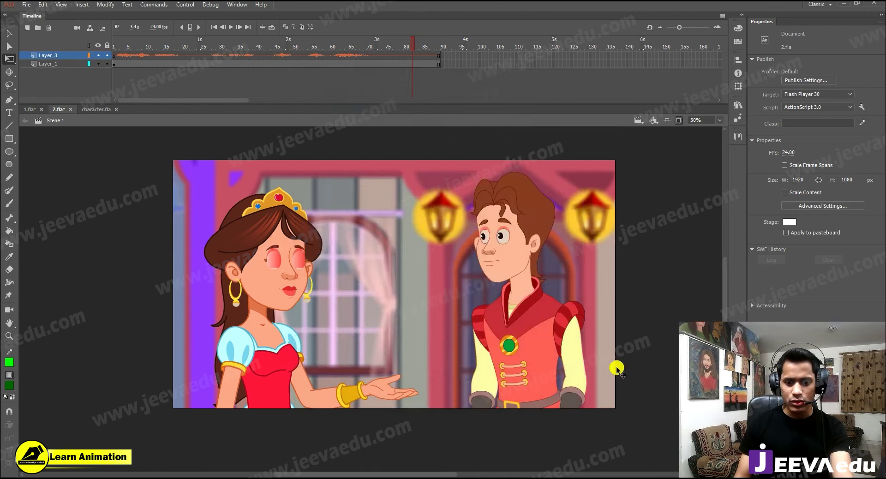
# Export the 2.fla scene as the 1920 × 1080 video 2.mov to the Desktop, with conversion in Adobe Media Encoder enabled
pyautogui.click(26, 4)
pyautogui.moveTo(61, 151)
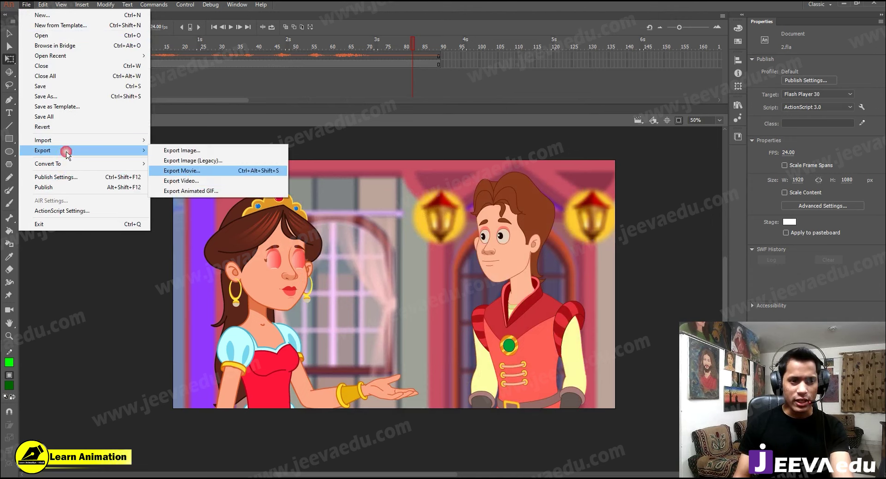
pyautogui.click(187, 180)
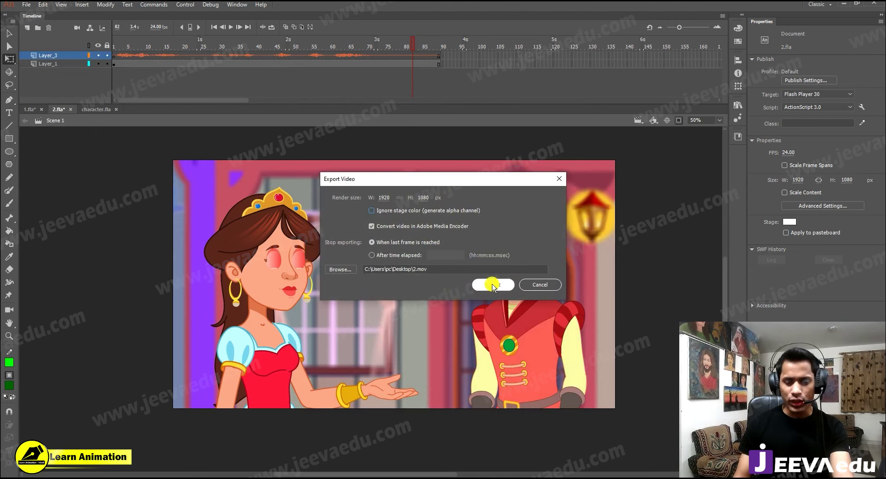
pyautogui.click(488, 284)
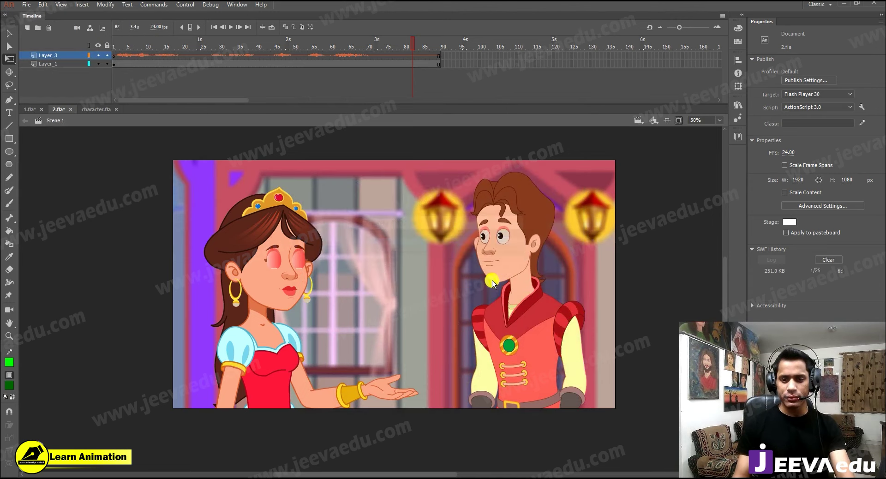
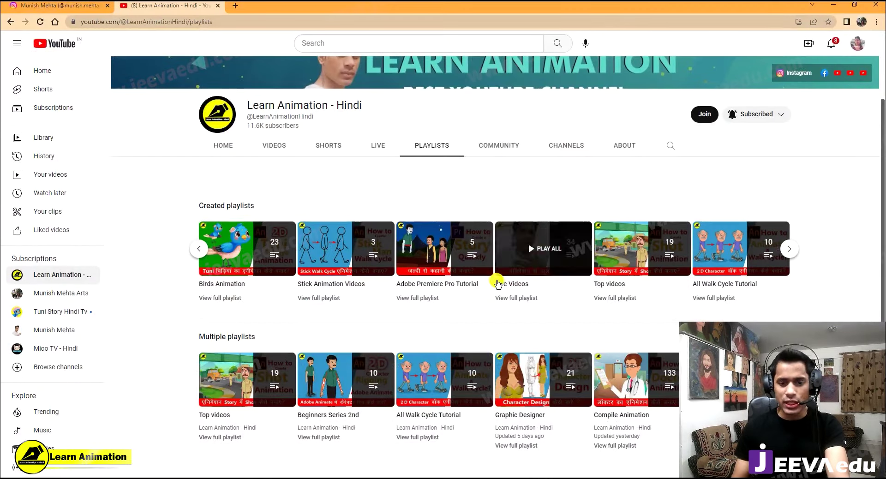
# View the online class announcement among the Learn Animation - Hindi channel's community posts on YouTube
pyautogui.click(506, 153)
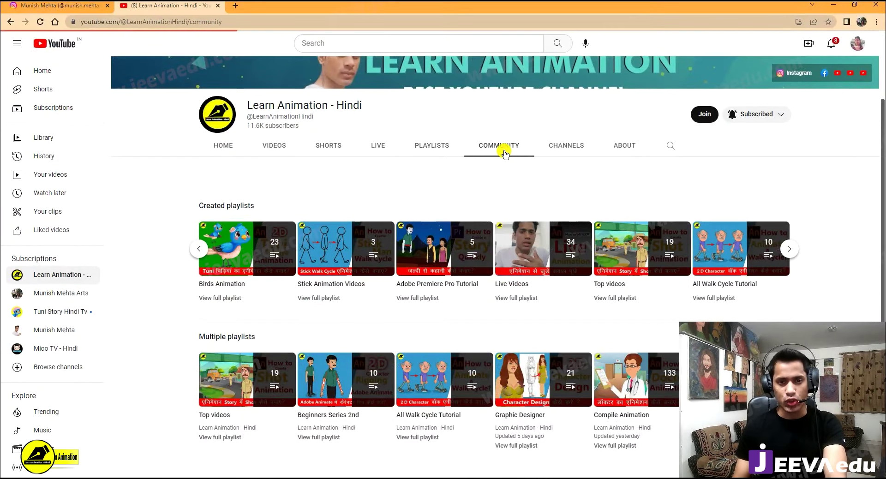
pyautogui.scroll(-3, 551, 337)
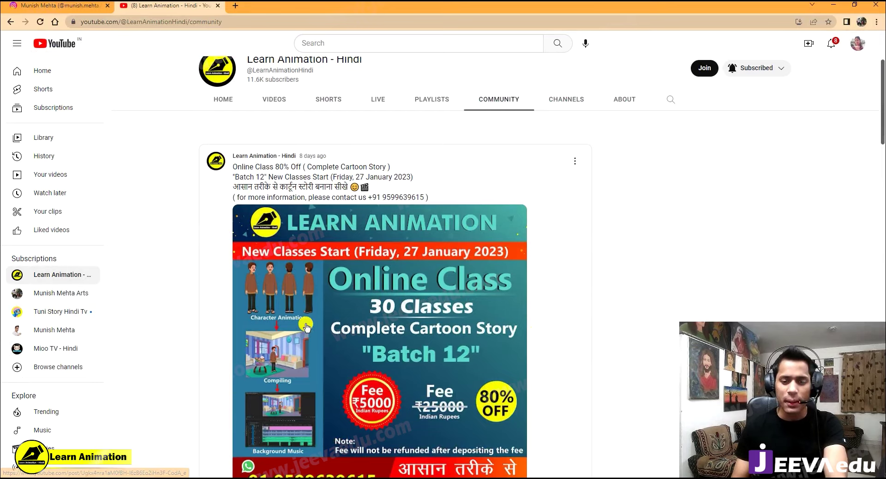
pyautogui.scroll(-2, 537, 331)
pyautogui.scroll(2, 544, 328)
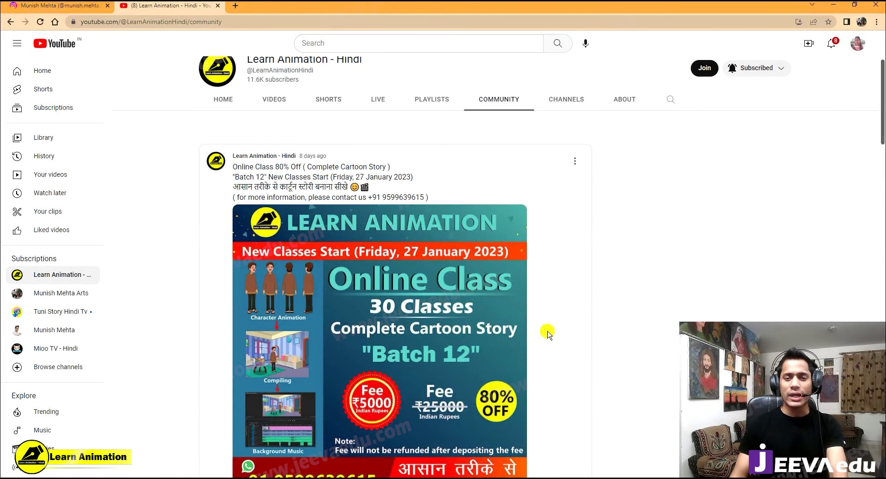
pyautogui.scroll(-3, 552, 336)
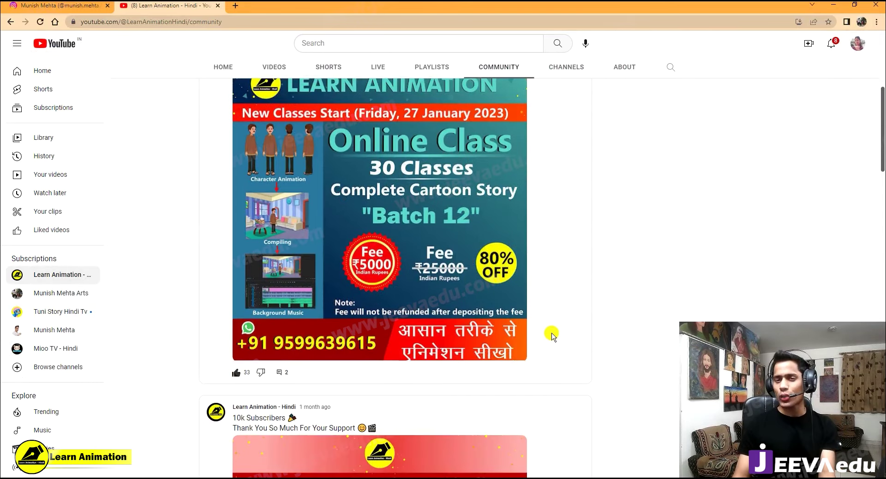
pyautogui.scroll(3, 550, 331)
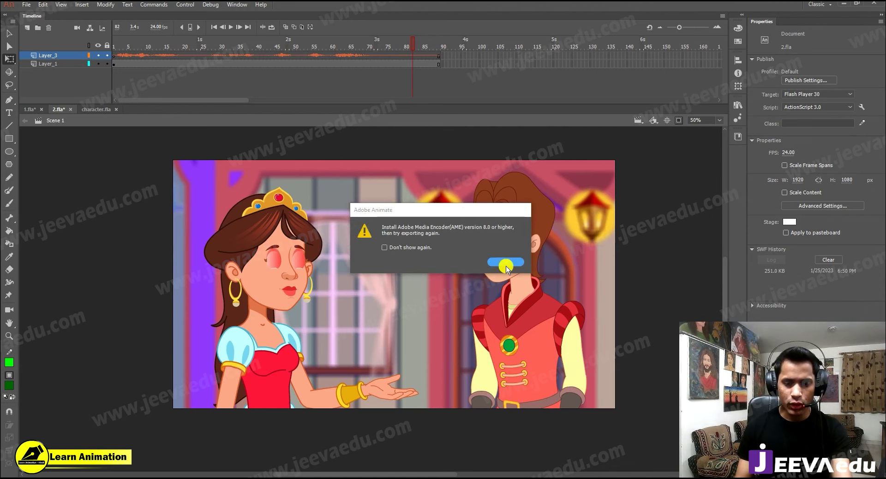
# Dismiss the Media Encoder notice, minimize Adobe Animate and bring 1.mov and 2.mov from the Desktop into the Adobe Premiere Pro sequence
pyautogui.click(507, 262)
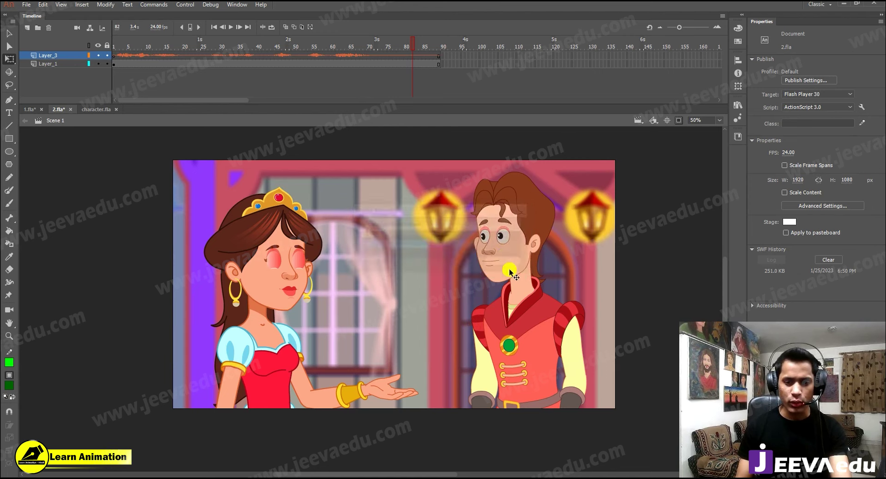
pyautogui.click(844, 4)
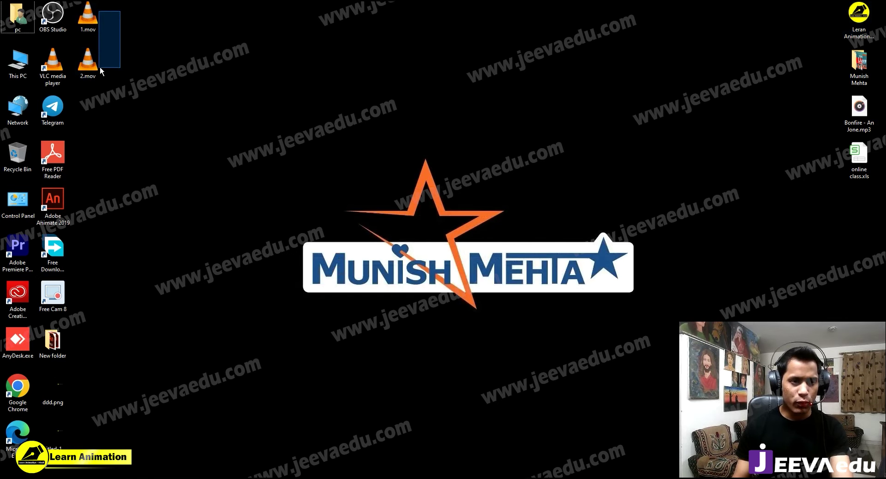
pyautogui.moveTo(99, 66); pyautogui.dragTo(84, 78)
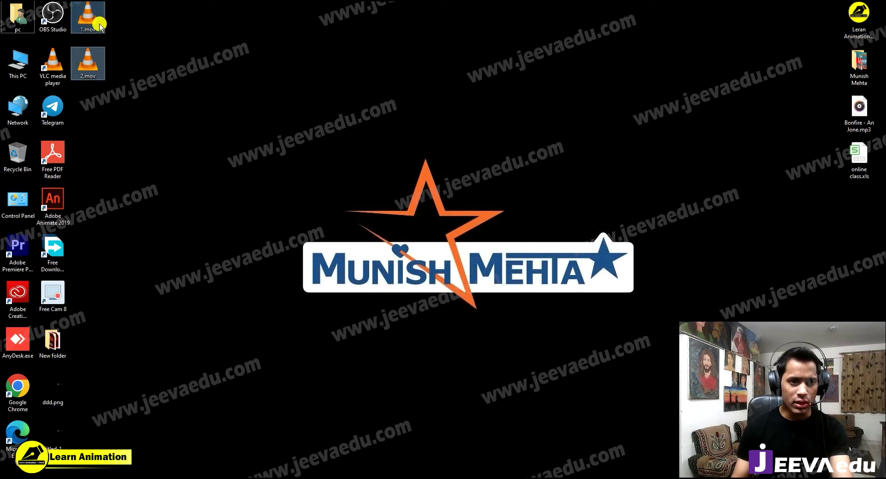
pyautogui.click(134, 42)
pyautogui.moveTo(111, 14); pyautogui.dragTo(85, 82)
pyautogui.moveTo(91, 23); pyautogui.dragTo(422, 399)
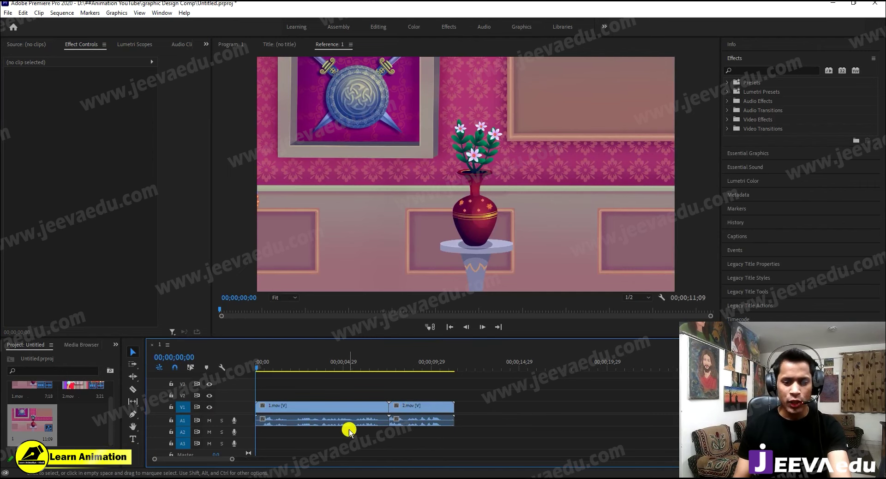
# Select the 1.mov clip in the sequence and preview its playback
pyautogui.click(360, 419)
pyautogui.click(375, 406)
pyautogui.moveTo(267, 364); pyautogui.dragTo(318, 402)
pyautogui.press('space')
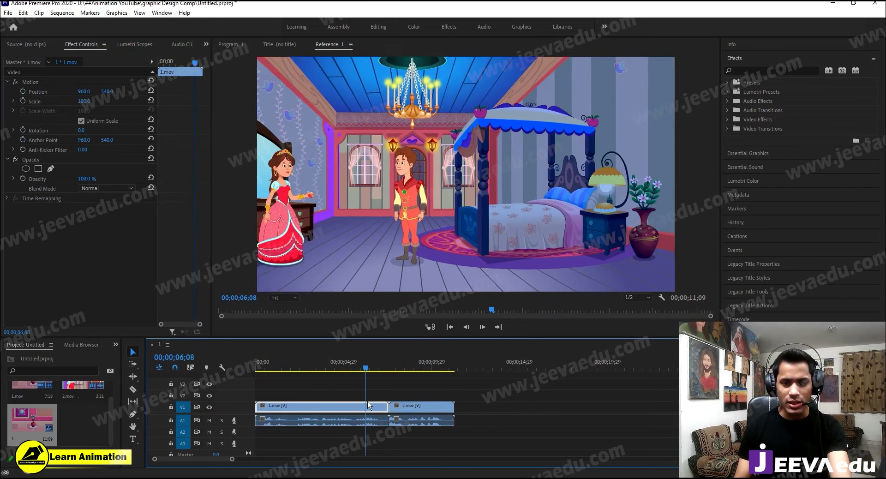
# Return to the sequence start, enlarge the program preview and play through both shots
pyautogui.press('Home')
pyautogui.click(229, 416)
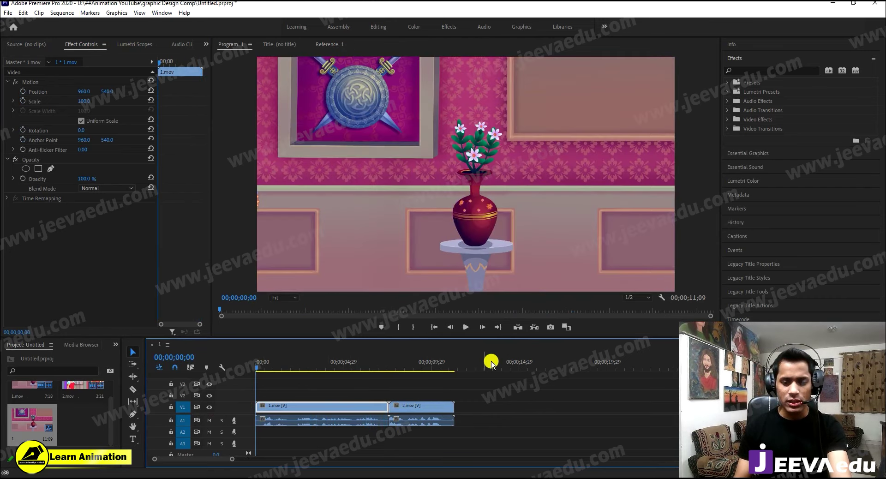
pyautogui.moveTo(437, 337); pyautogui.dragTo(440, 361)
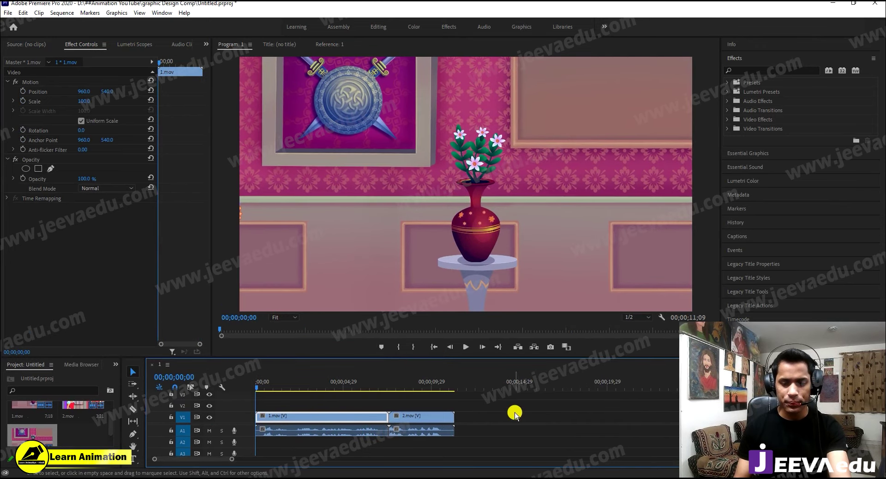
pyautogui.press('space')
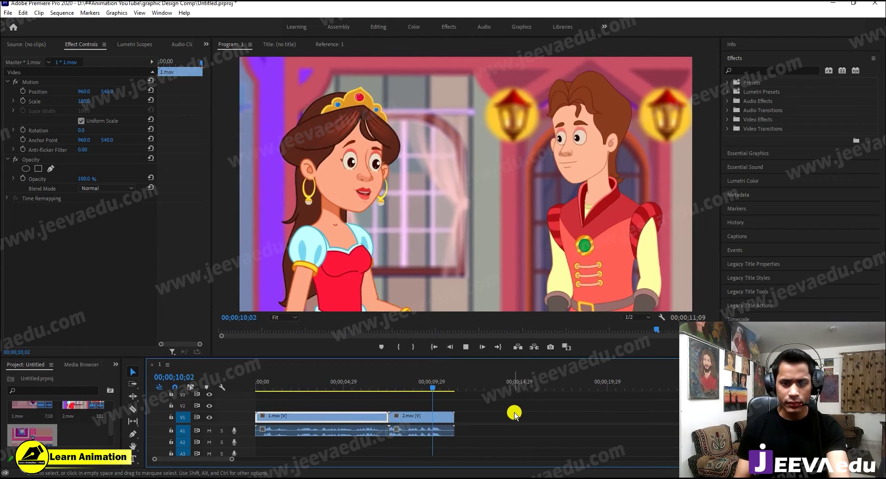
pyautogui.press('space')
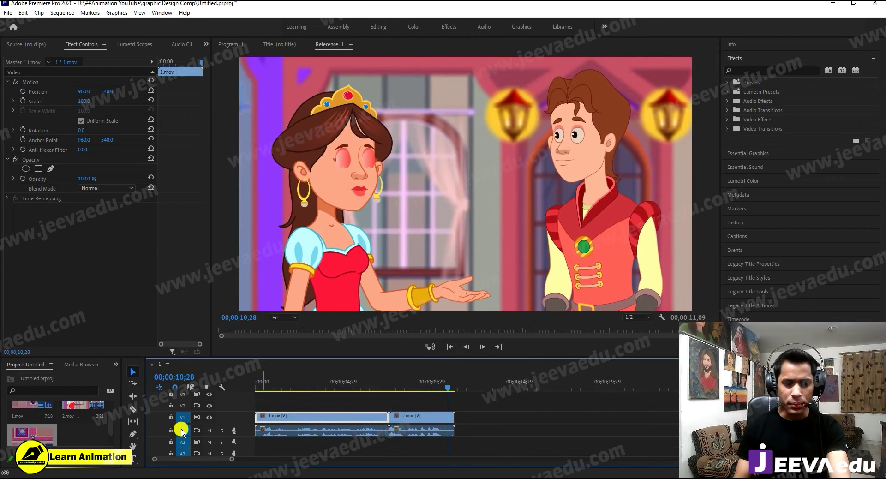
# Mute audio track A1 and play the sequence from the start
pyautogui.click(209, 431)
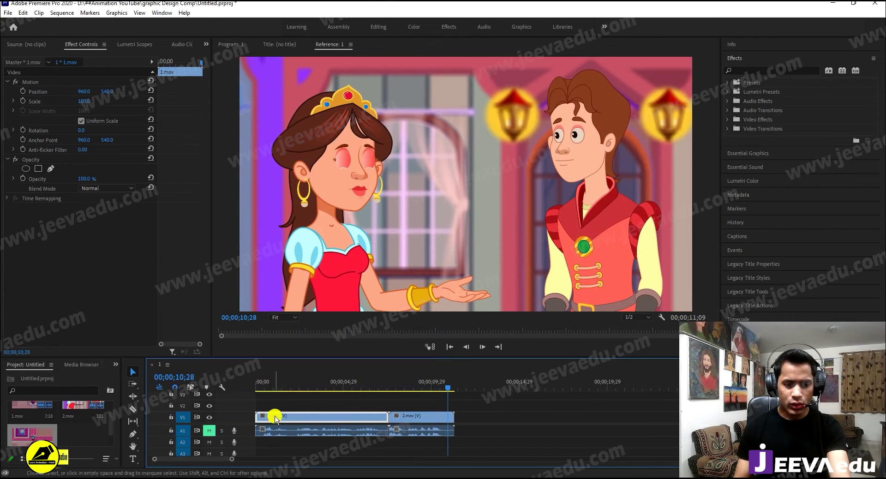
pyautogui.moveTo(445, 387); pyautogui.dragTo(221, 411)
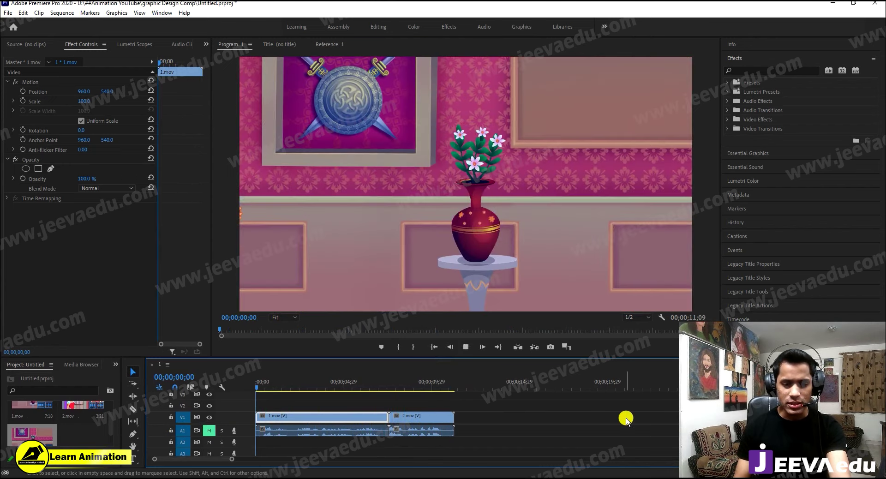
pyautogui.press('space')
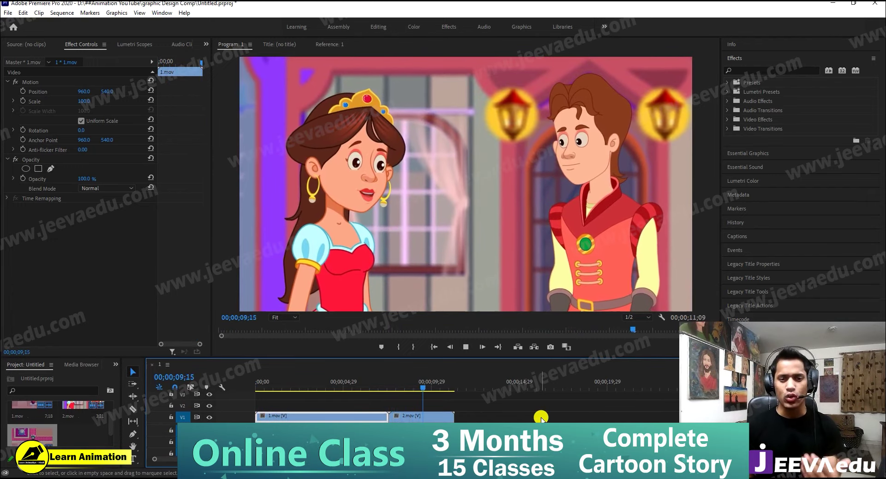
# Replay the muted sequence to review the animation across 1.mov and 2.mov
pyautogui.press('Home')
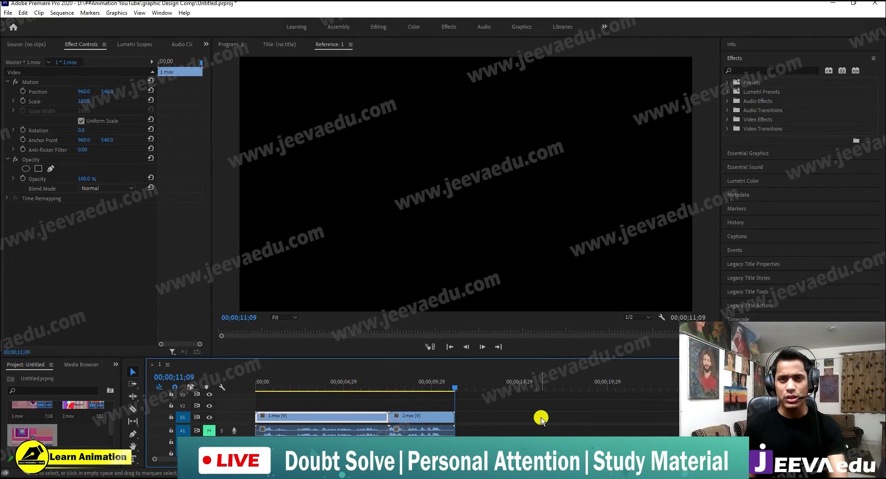
pyautogui.press('space')
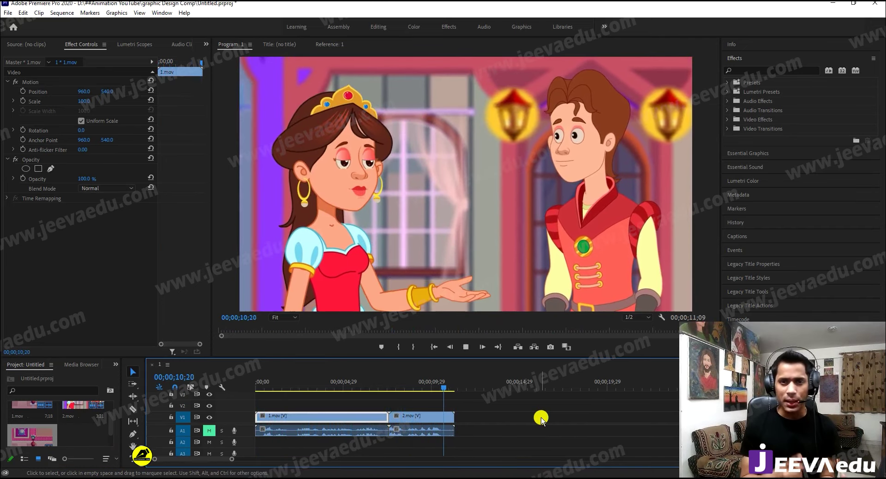
pyautogui.press('space')
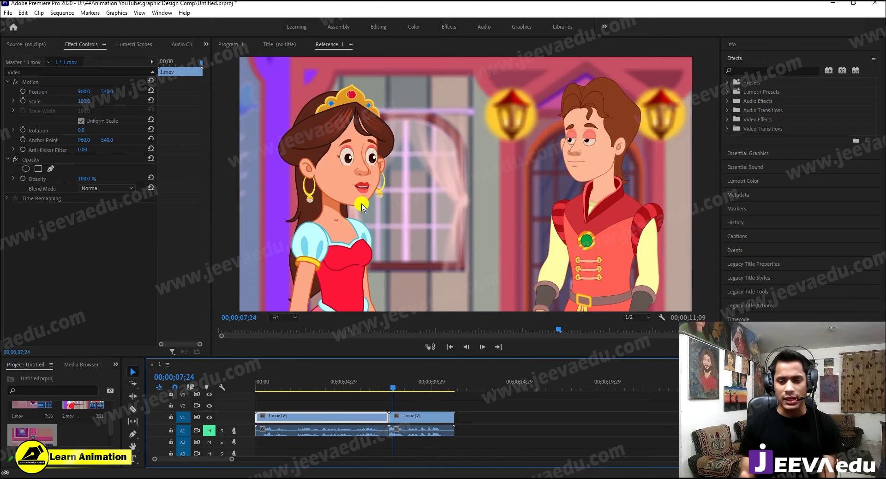
pyautogui.press('space')
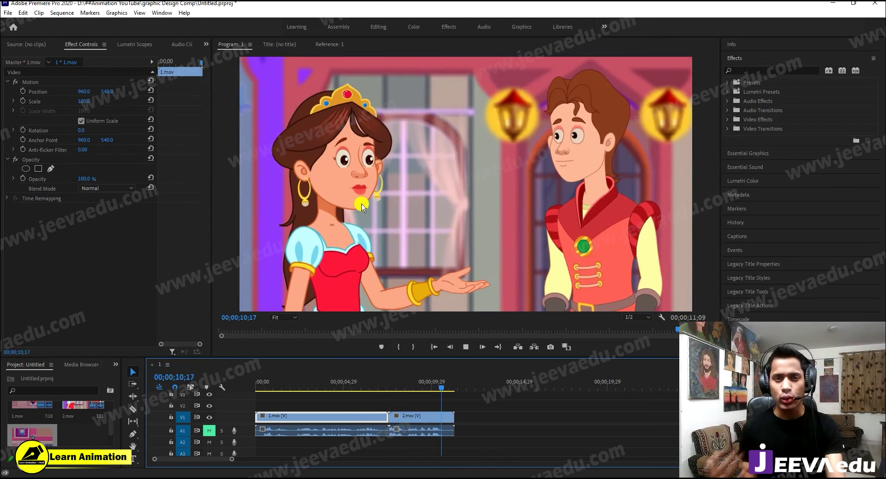
pyautogui.press('space')
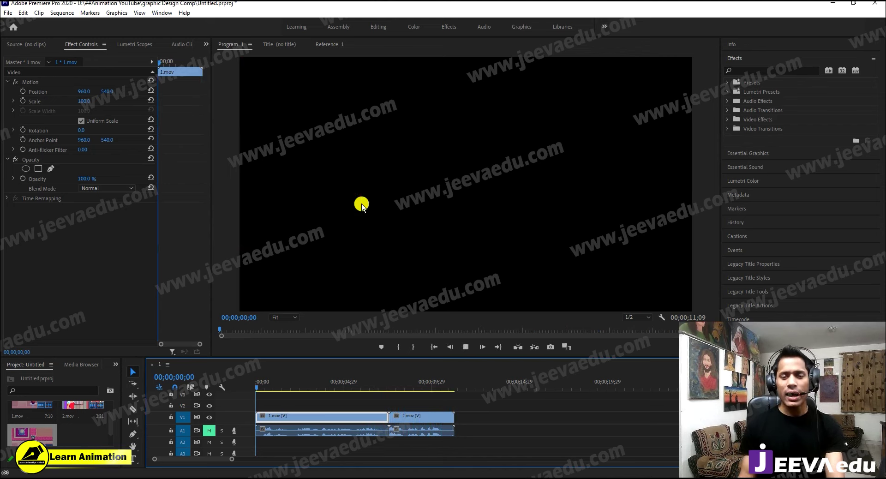